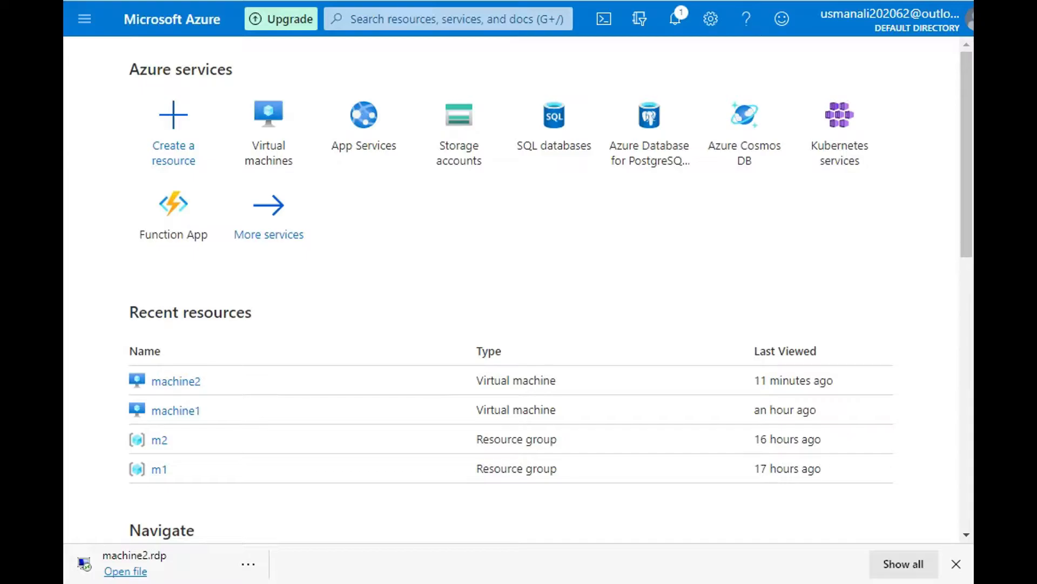
pyautogui.moveTo(966, 154)
pyautogui.mouseDown()
pyautogui.moveTo(967, 423)
pyautogui.moveTo(967, 154)
pyautogui.mouseUp()
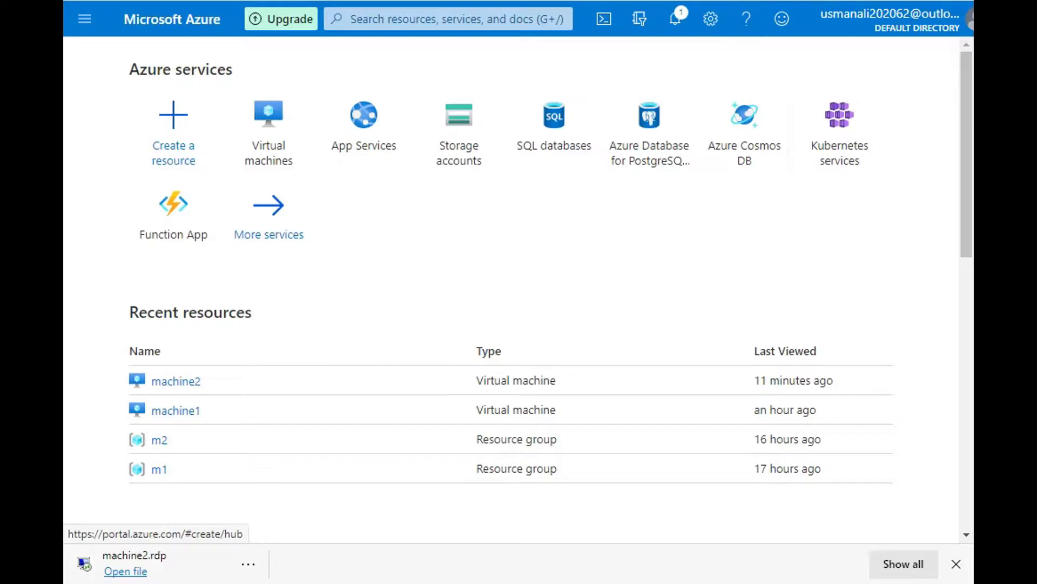
pyautogui.scroll(-10, 518, 298)
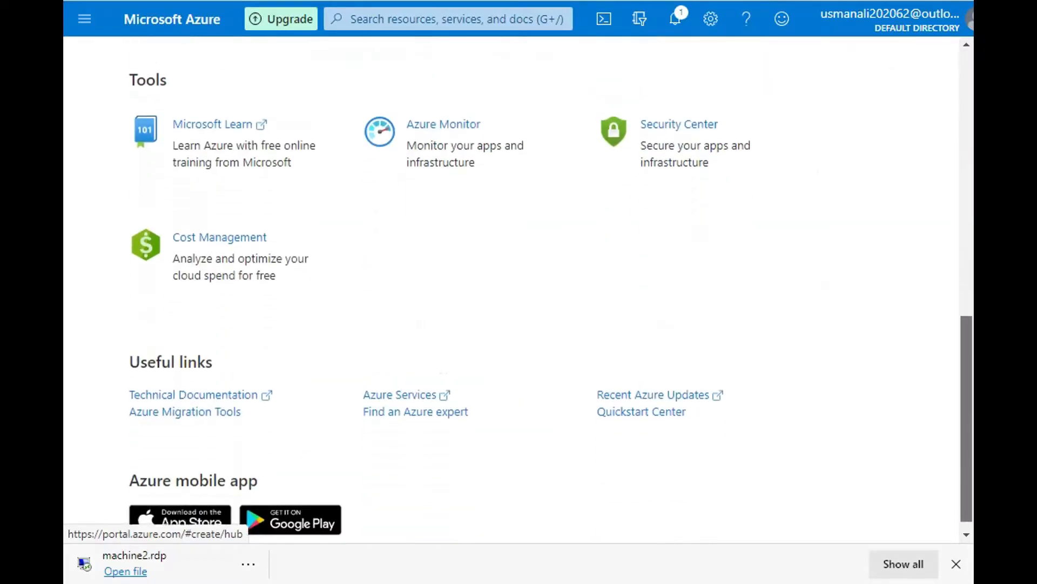
pyautogui.scroll(10, 517, 297)
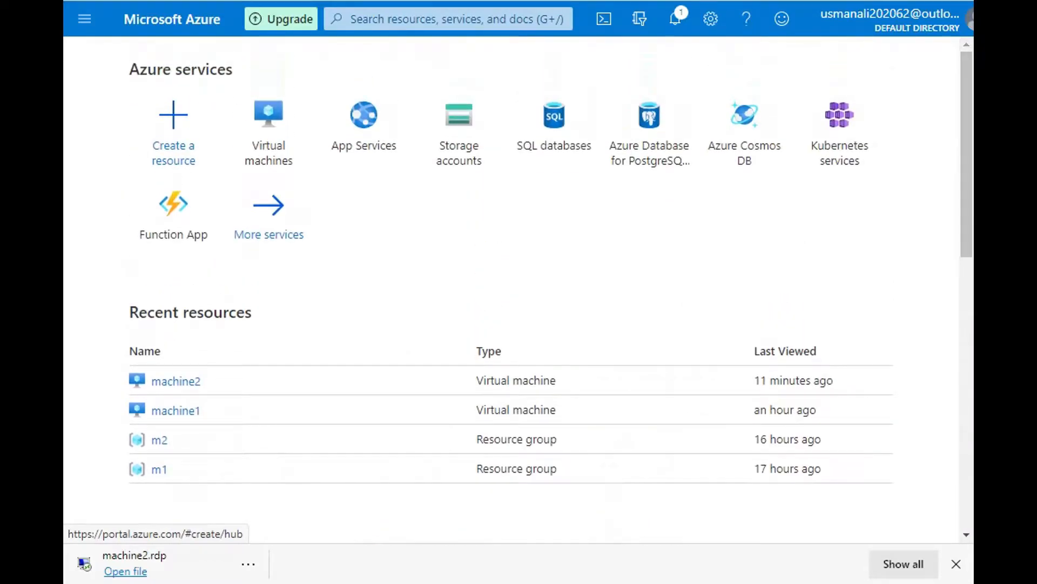
pyautogui.moveTo(518, 353); pyautogui.dragTo(519, 525)
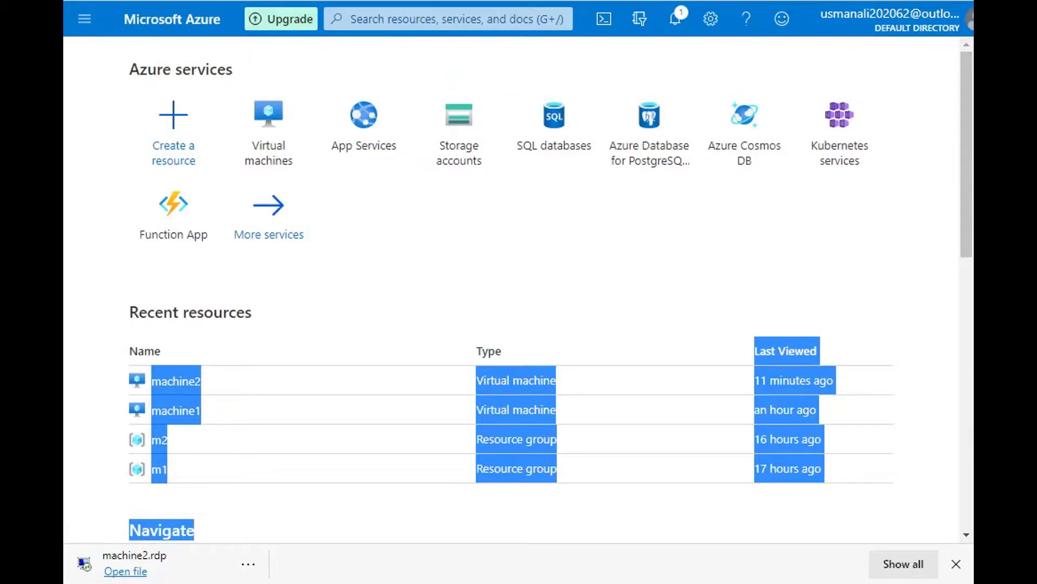
pyautogui.click(519, 507)
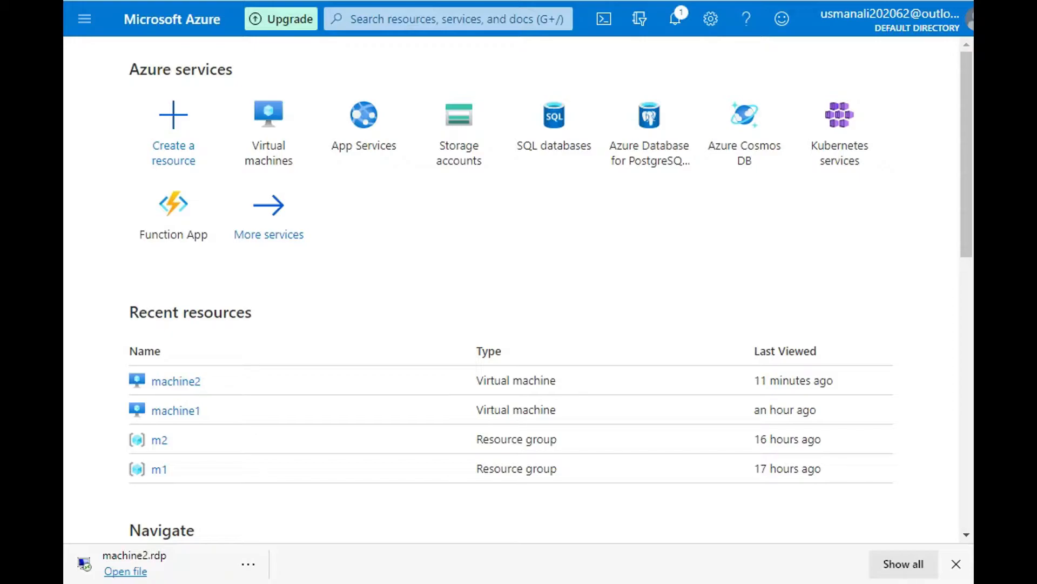
# Step: Open the Virtual machines service and start adding a new virtual machine
pyautogui.moveTo(269, 132)
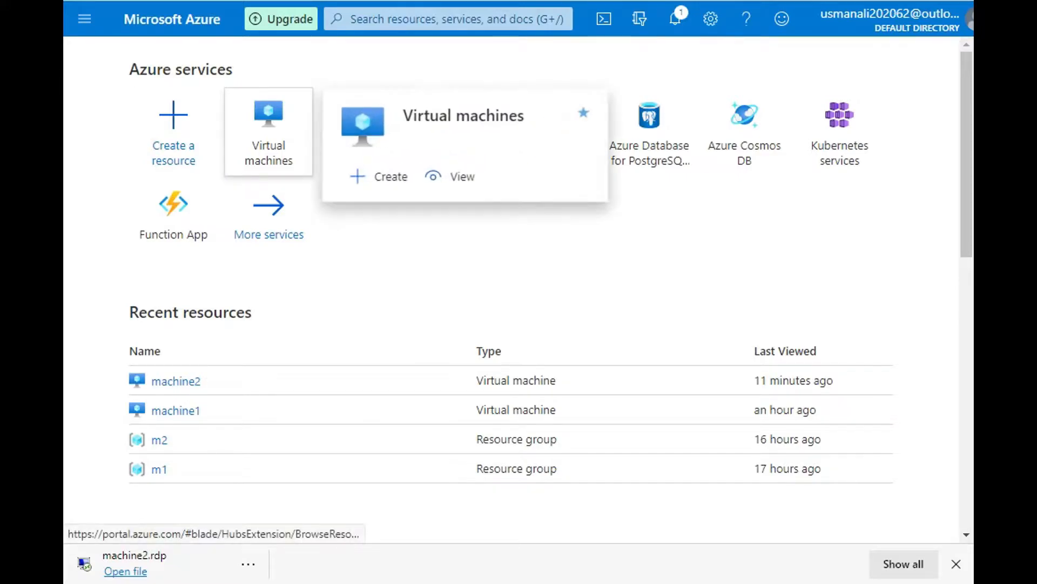
pyautogui.click(268, 132)
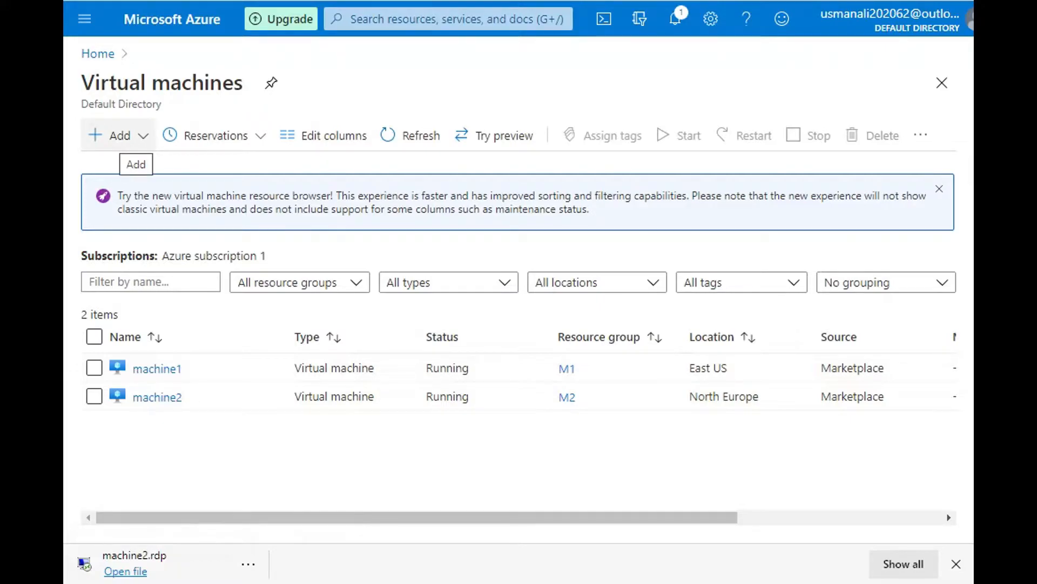
pyautogui.click(116, 135)
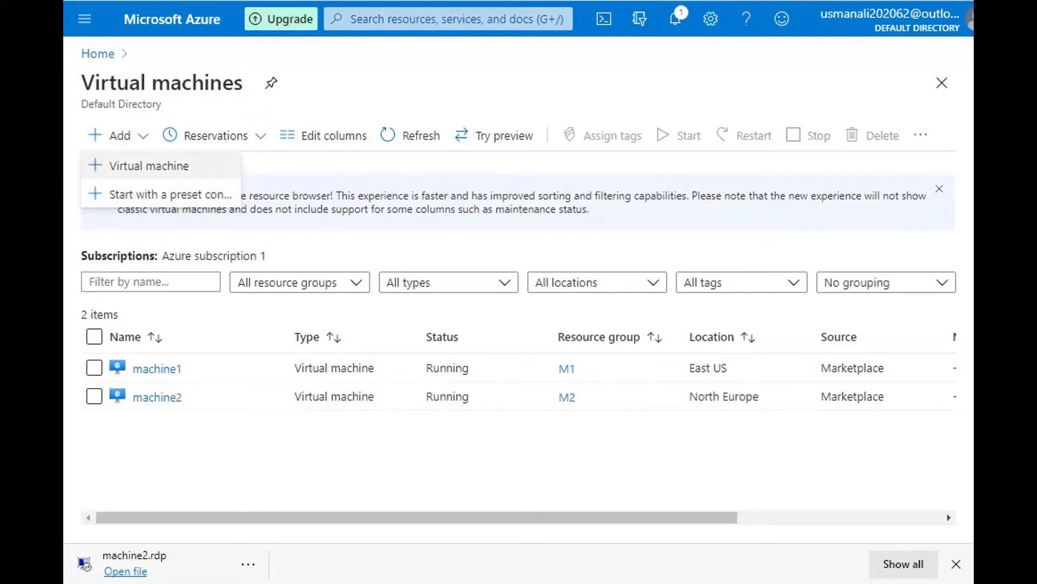
pyautogui.click(149, 165)
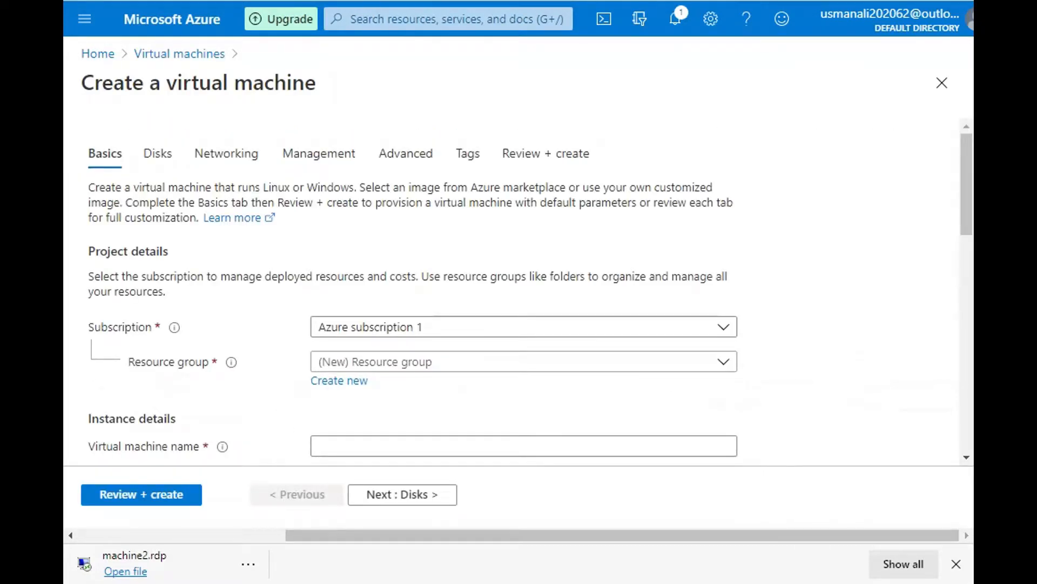
# Step: Create a new resource group named m3 and name the virtual machine machine3
pyautogui.scroll(-3, 519, 292)
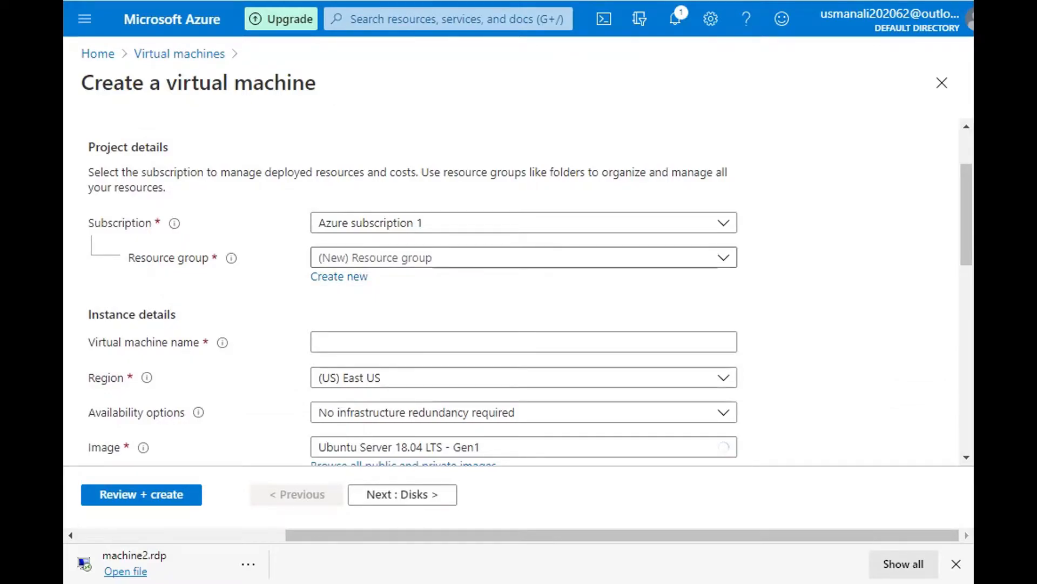
pyautogui.click(524, 258)
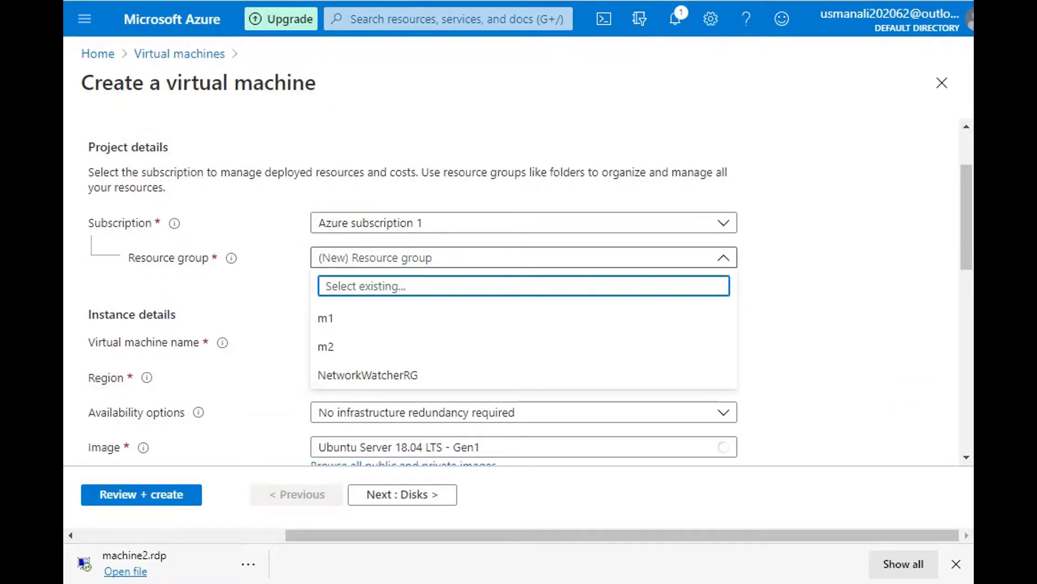
pyautogui.press('Escape')
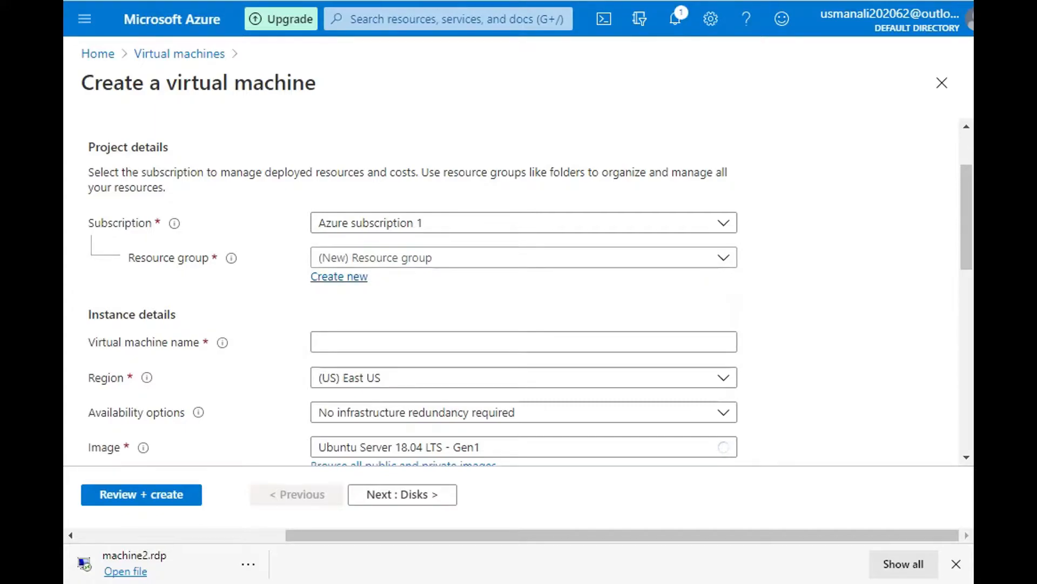
pyautogui.click(339, 276)
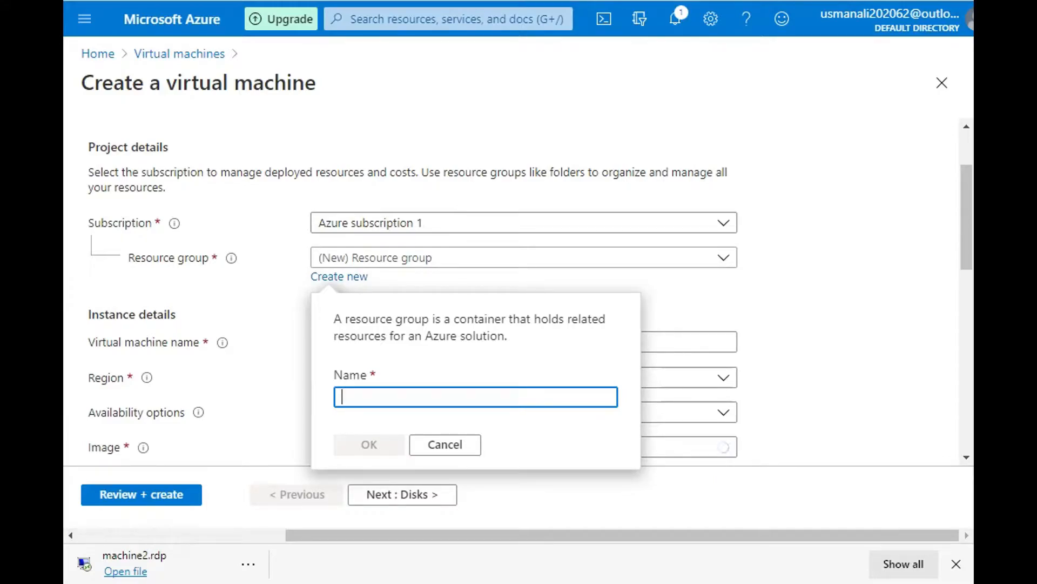
pyautogui.write('m3')
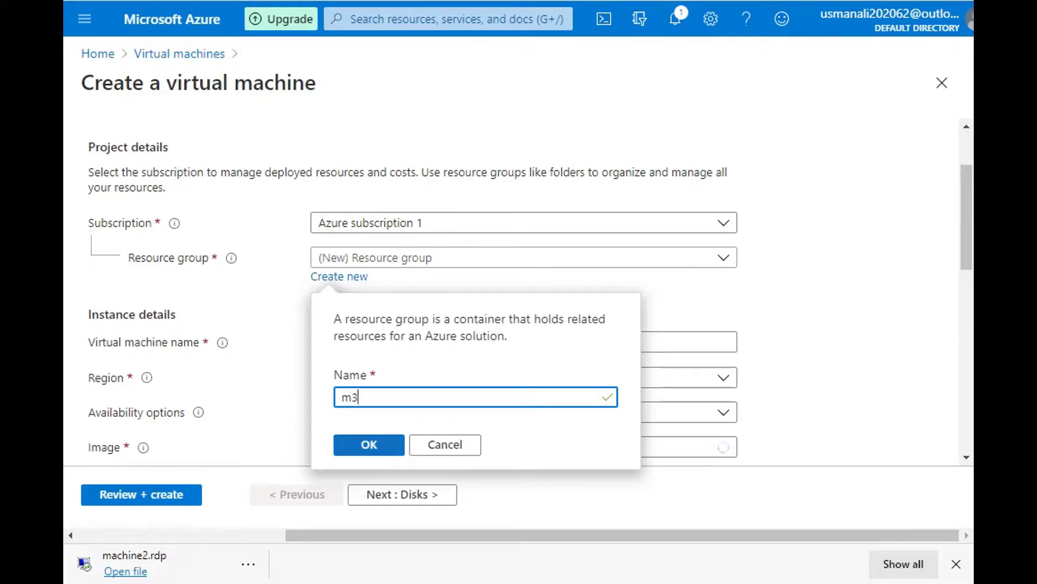
pyautogui.press('Return')
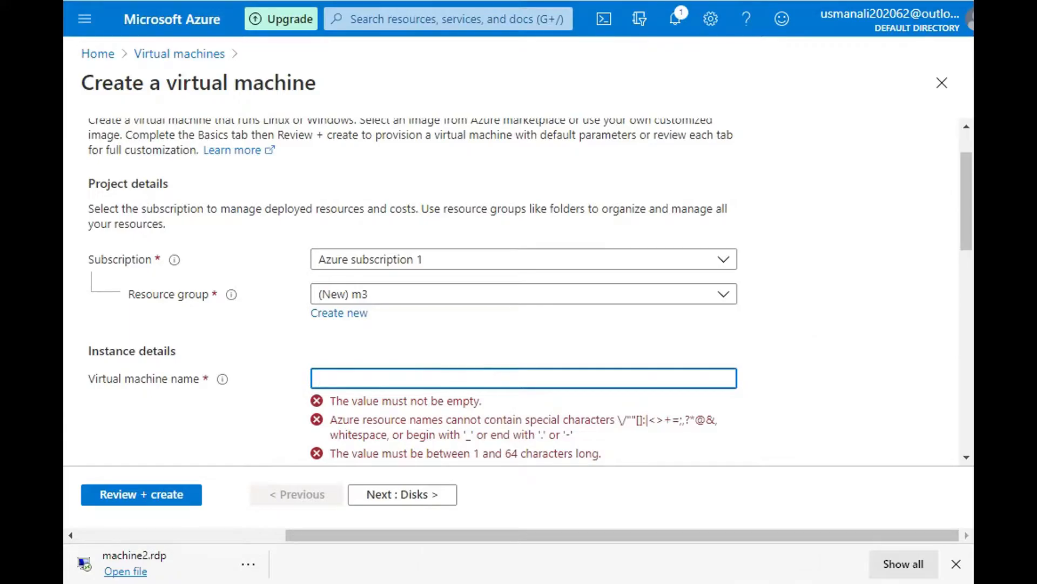
pyautogui.write('machine3')
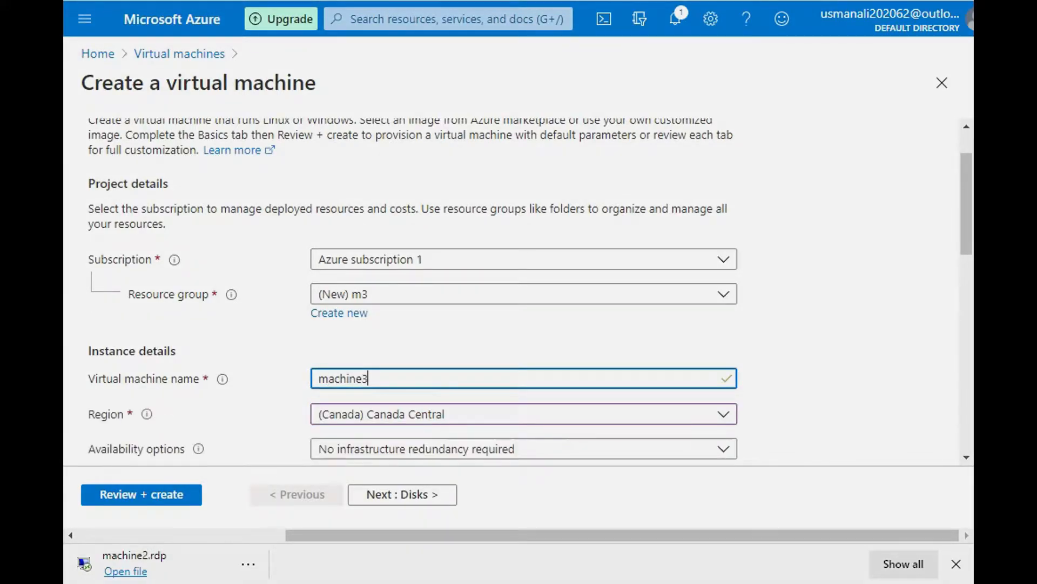
# Step: Browse the available regions and choose (Canada) Canada Central for the virtual machine
pyautogui.scroll(-2, 519, 291)
pyautogui.click(523, 310)
pyautogui.scroll(1, 519, 224)
pyautogui.scroll(9, 519, 162)
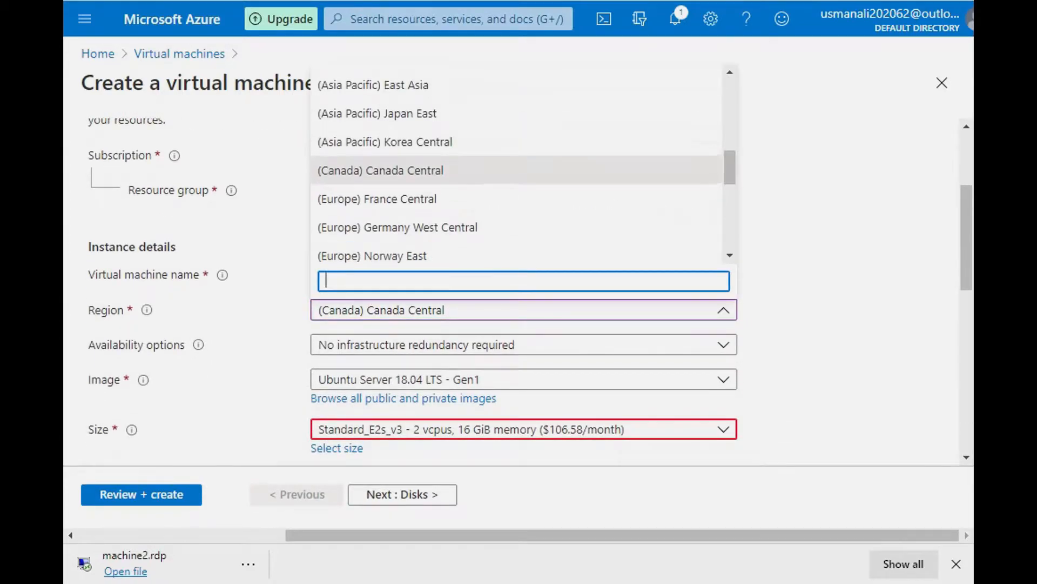
pyautogui.scroll(1, 519, 162)
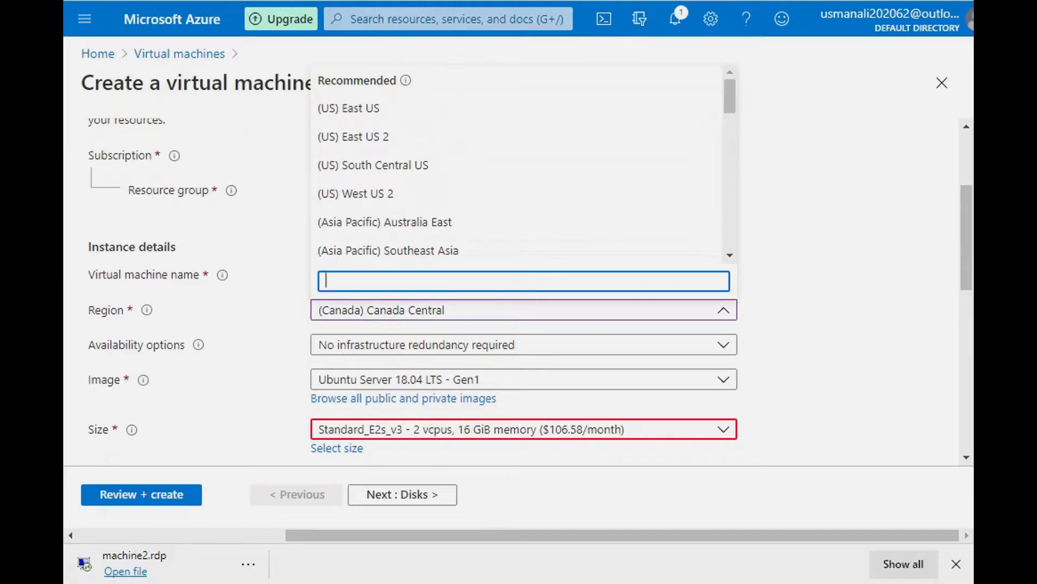
pyautogui.scroll(-3, 519, 162)
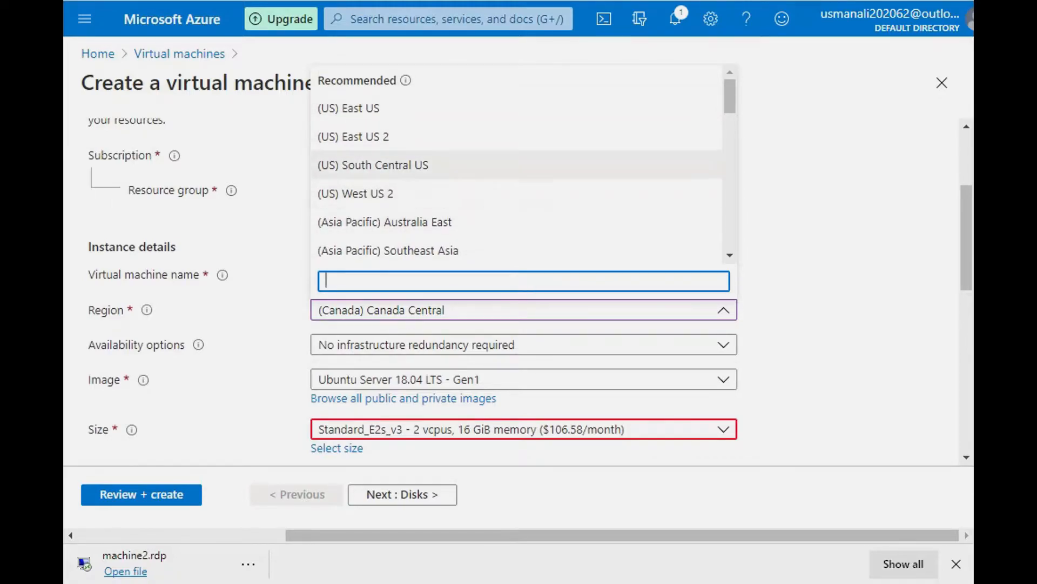
pyautogui.scroll(-4, 519, 162)
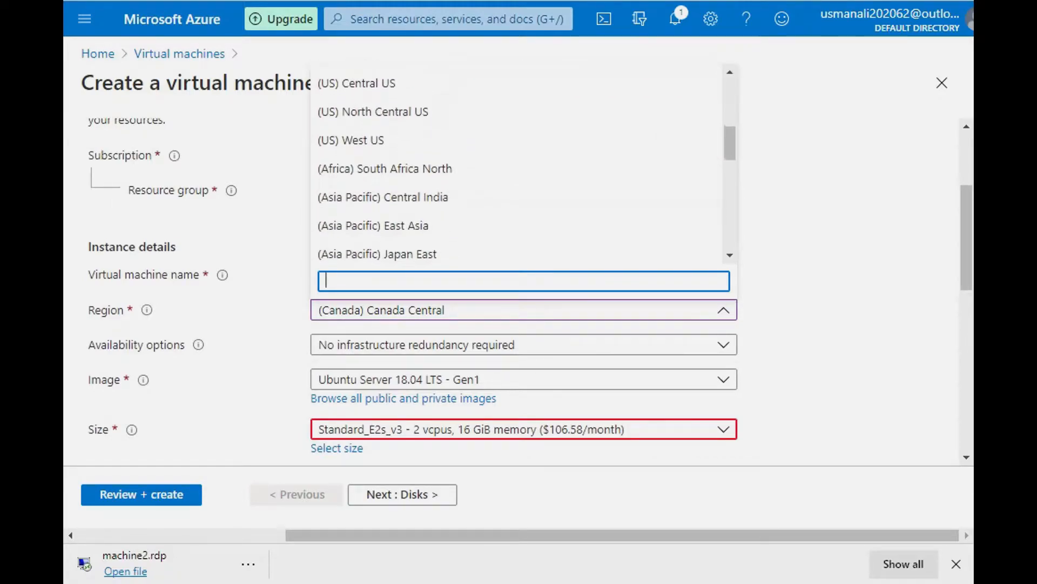
pyautogui.scroll(-1, 519, 162)
pyautogui.scroll(5, 518, 162)
pyautogui.scroll(-5, 519, 162)
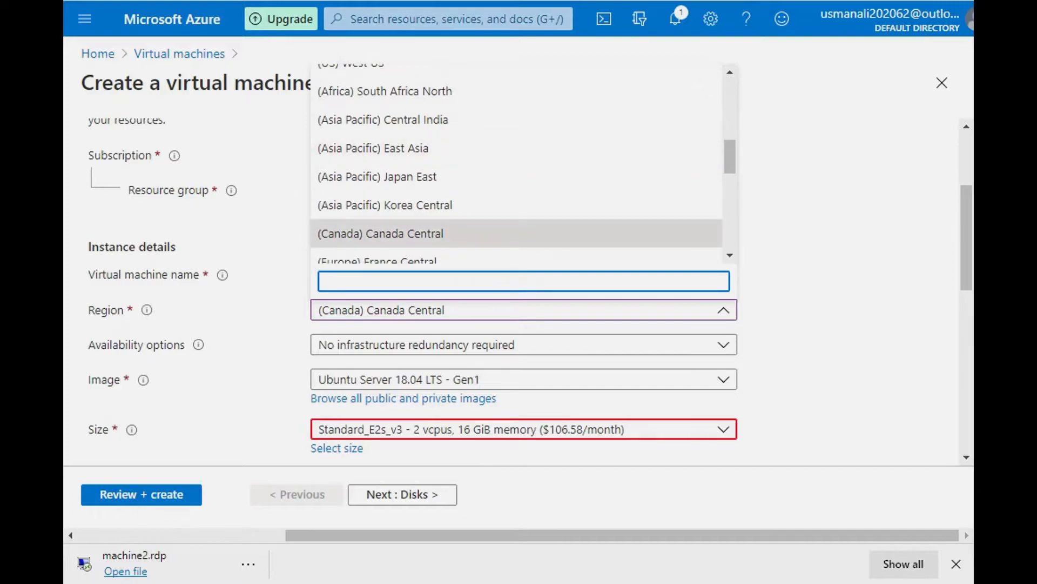
pyautogui.click(433, 234)
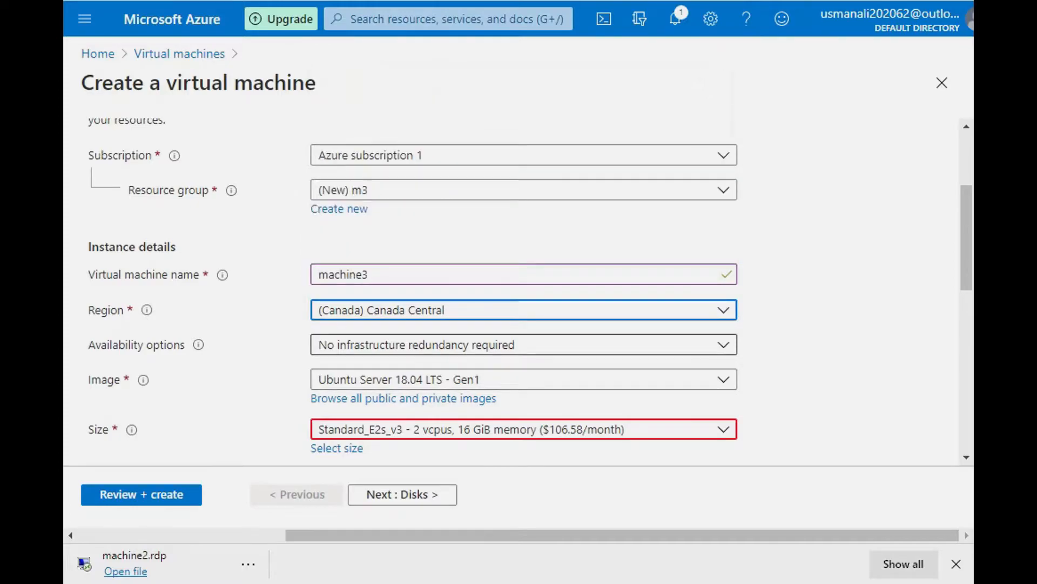
# Step: Keep availability at No infrastructure redundancy required and set the image to Windows Server 2019 Datacenter - Gen1
pyautogui.click(523, 344)
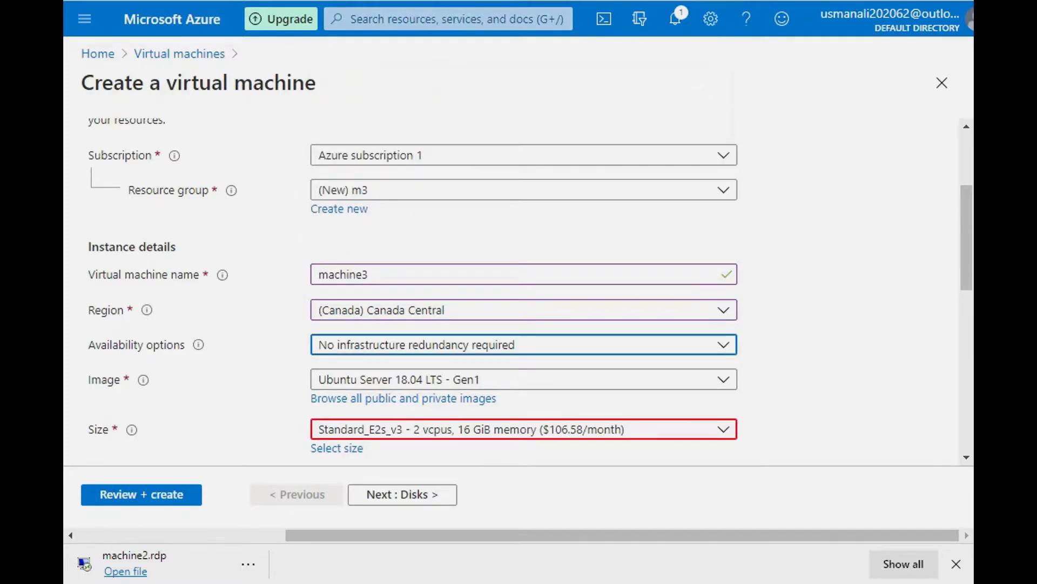
pyautogui.click(523, 369)
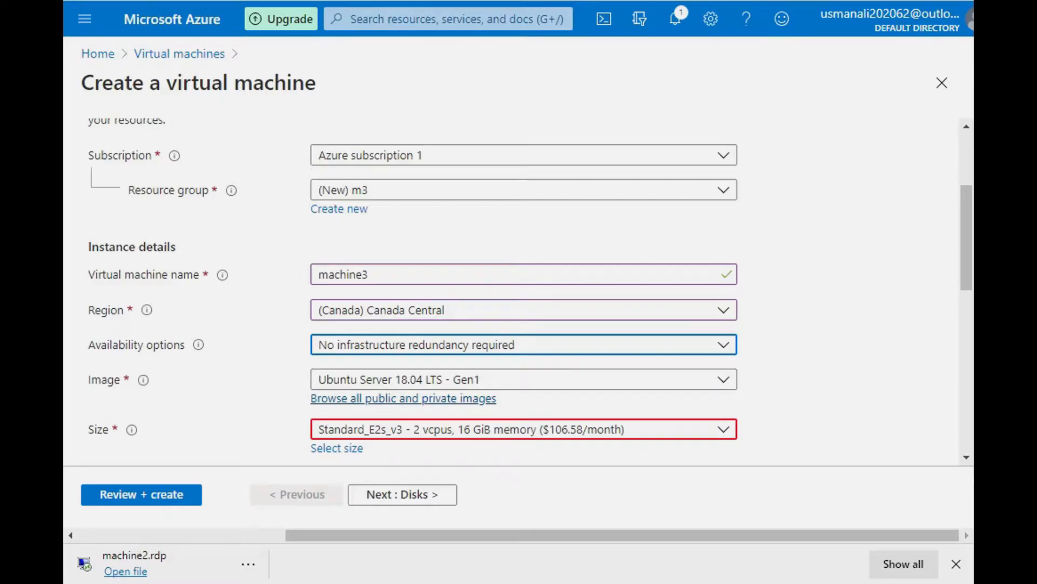
pyautogui.click(438, 380)
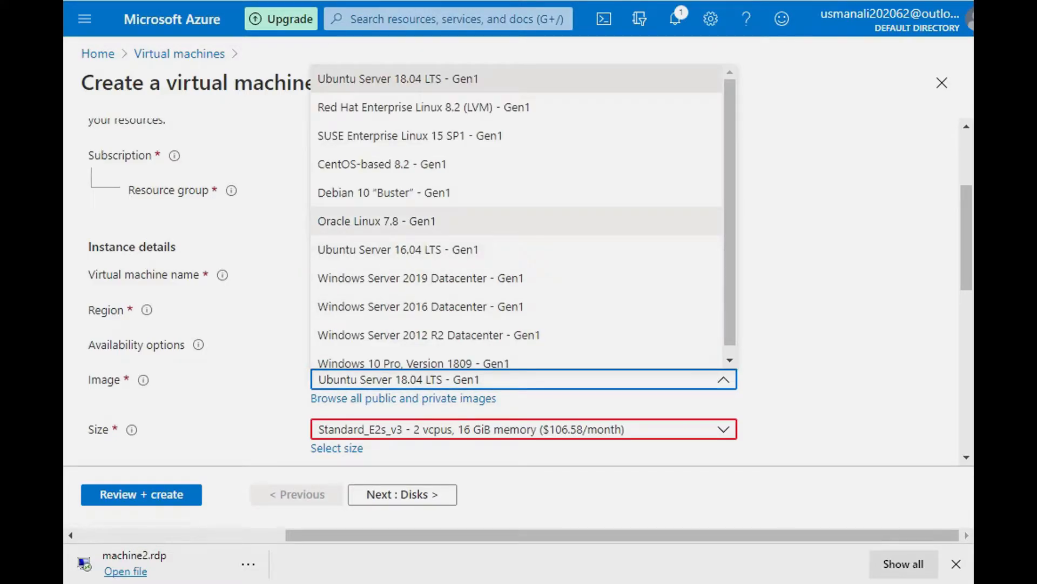
pyautogui.scroll(-1, 411, 213)
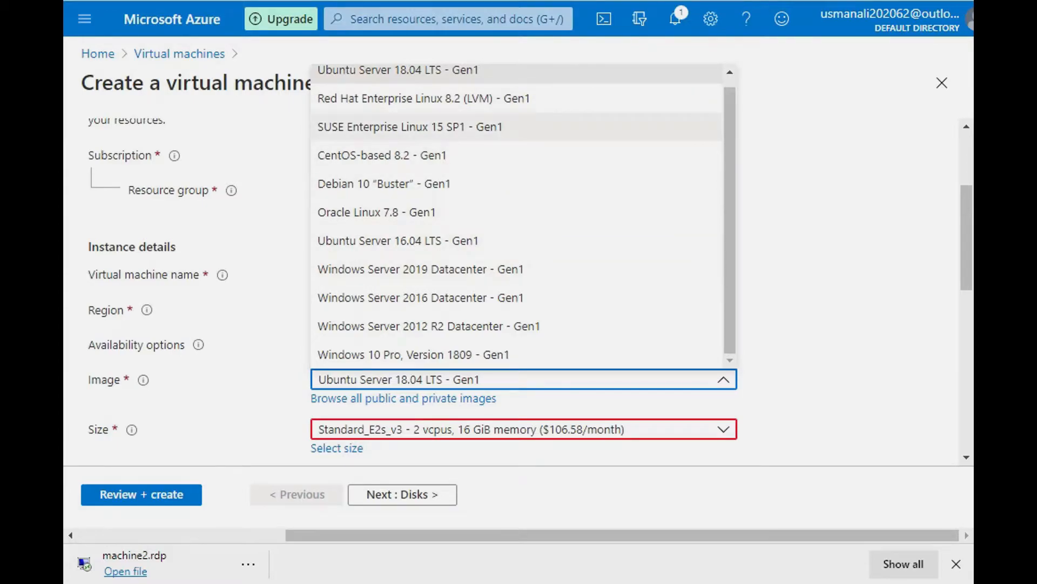
pyautogui.click(420, 269)
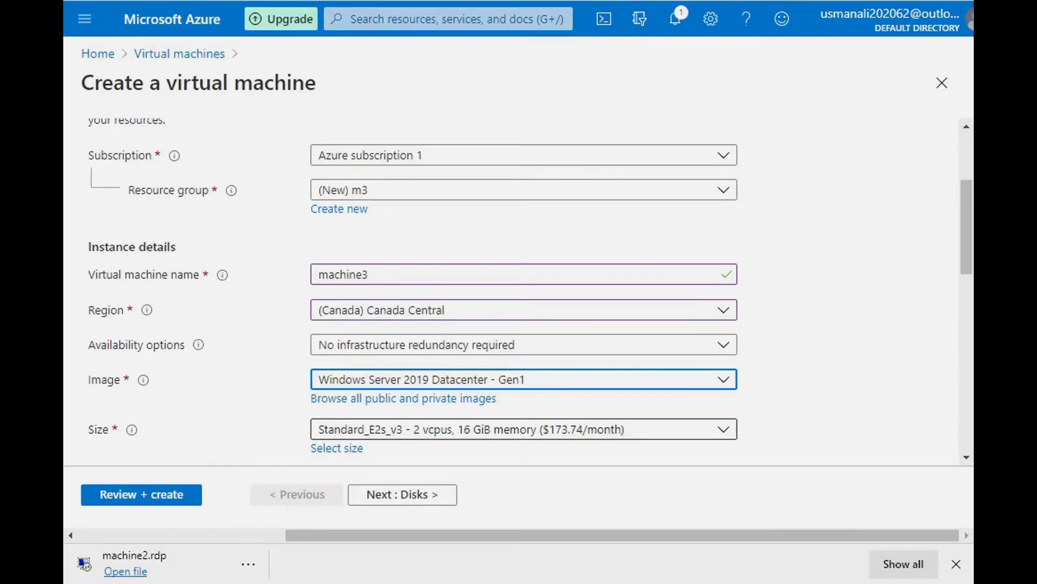
# Step: Look through the available VM sizes and their specifications, and close the list without choosing another size
pyautogui.scroll(-1, 519, 292)
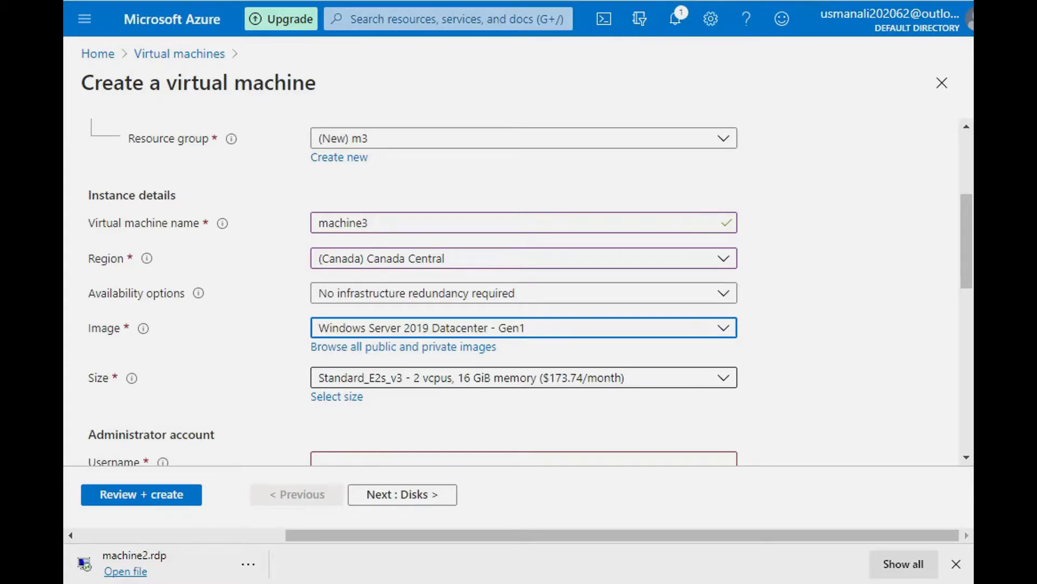
pyautogui.scroll(-2, 337, 292)
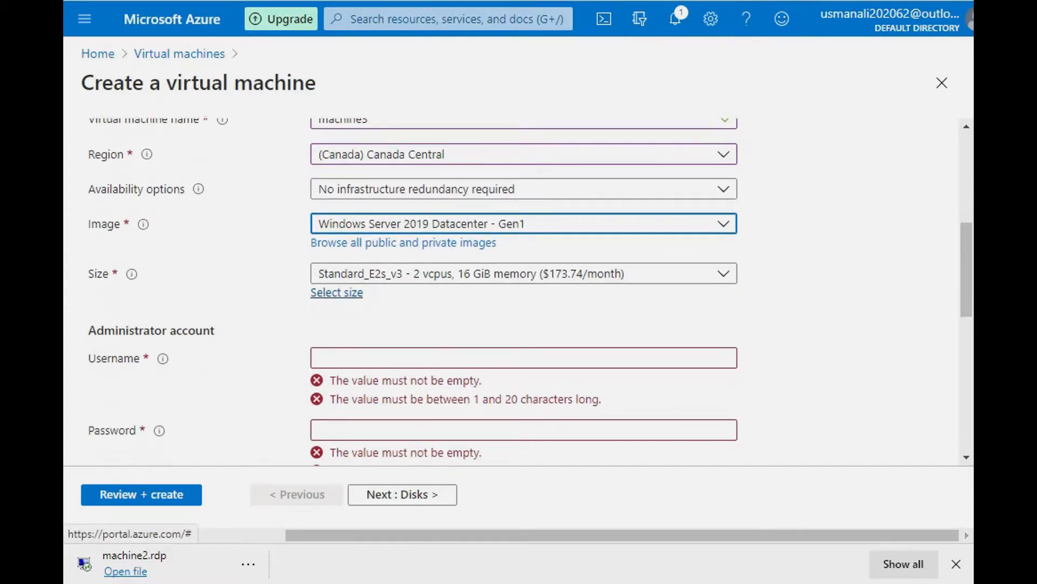
pyautogui.click(337, 292)
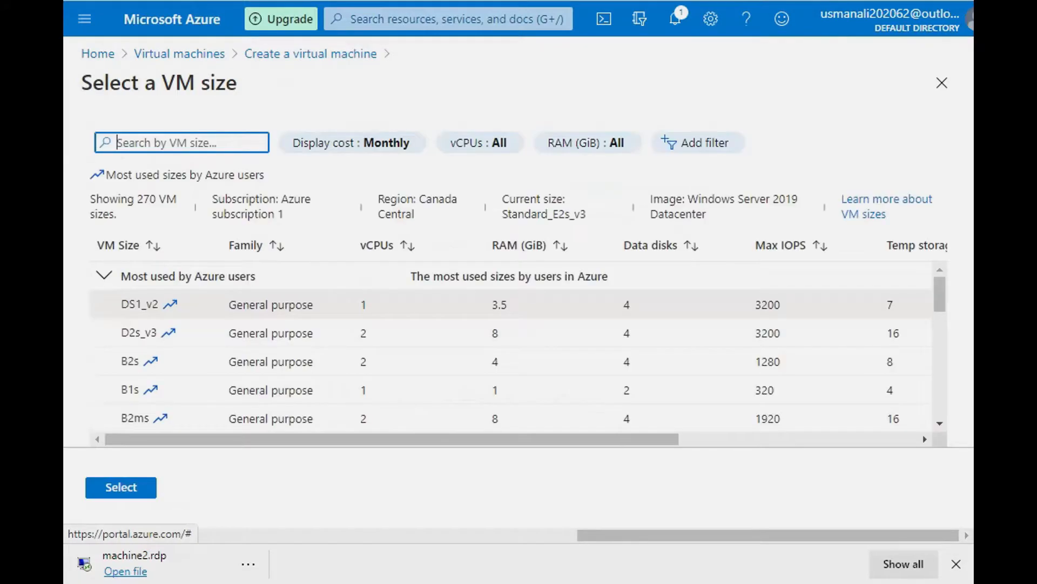
pyautogui.moveTo(346, 439); pyautogui.dragTo(377, 440)
pyautogui.scroll(-3, 511, 346)
pyautogui.scroll(2, 511, 346)
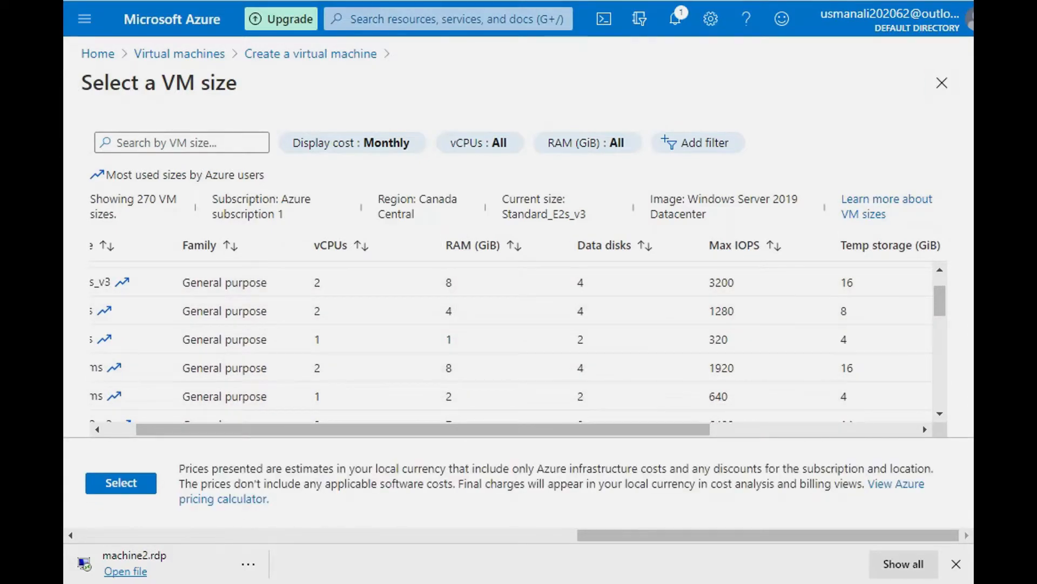
pyautogui.click(941, 82)
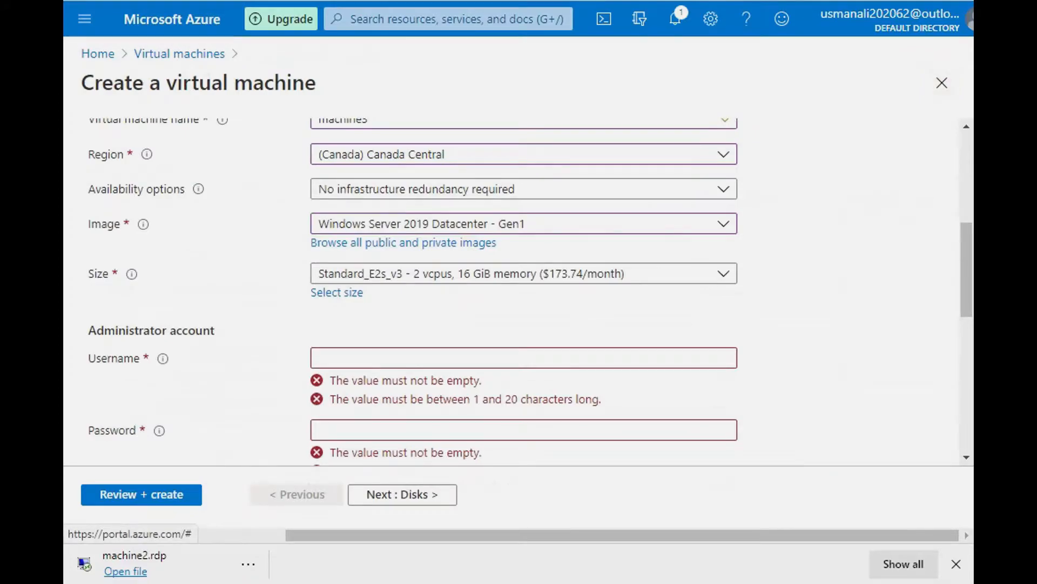
# Step: Enter user3 as the administrator account's username
pyautogui.click(524, 358)
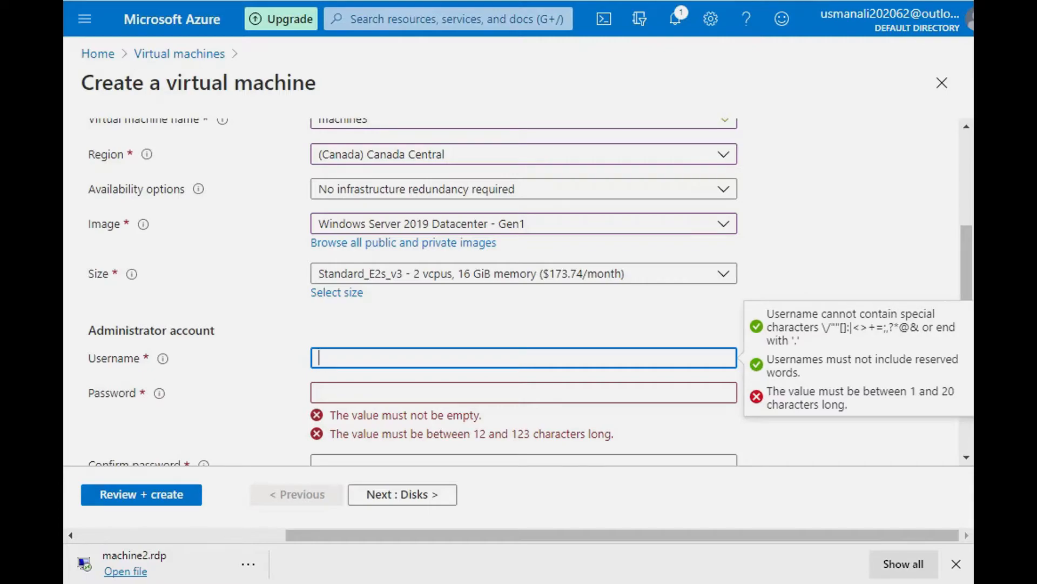
pyautogui.write('user3')
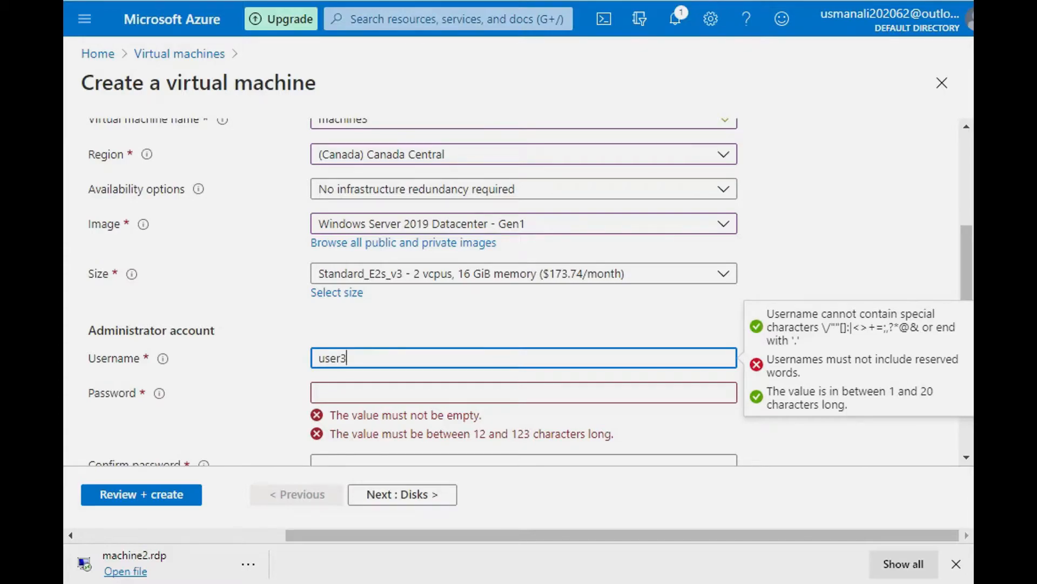
pyautogui.press('Tab')
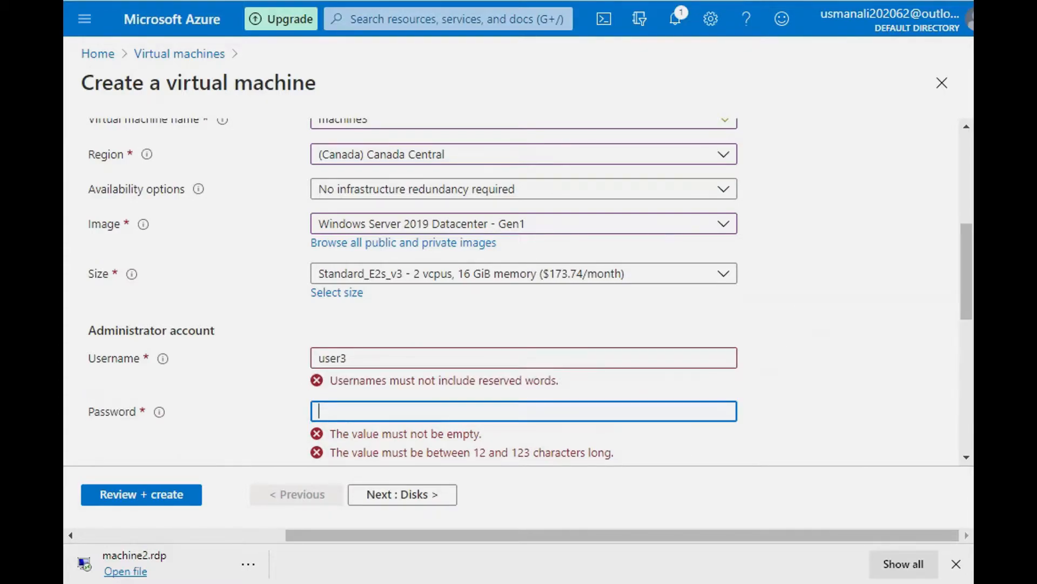
# Step: Enter the administrator account's password and repeat it in the confirmation field
pyautogui.write('************')
pyautogui.press('Tab')
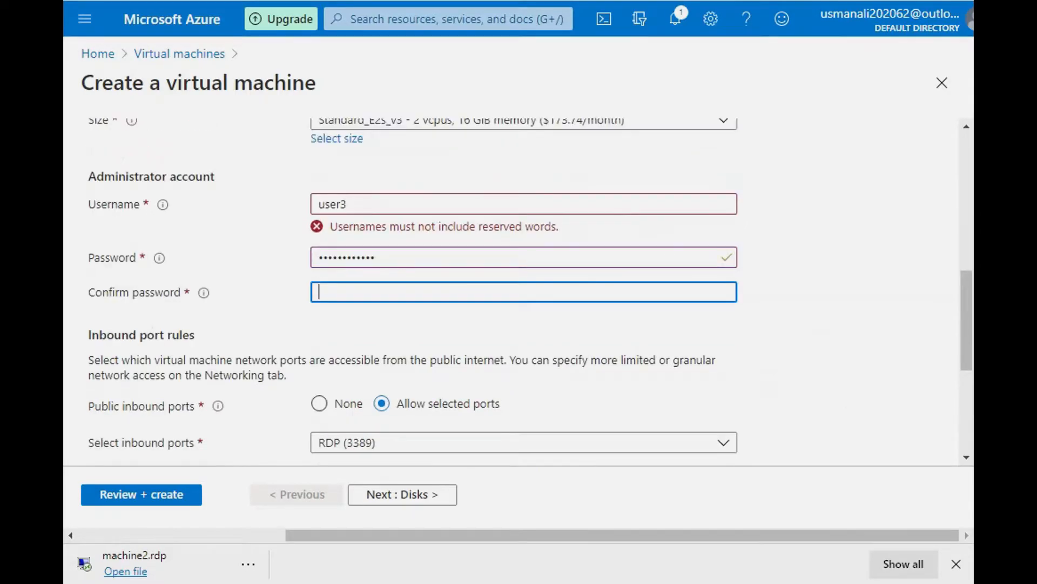
pyautogui.write('************')
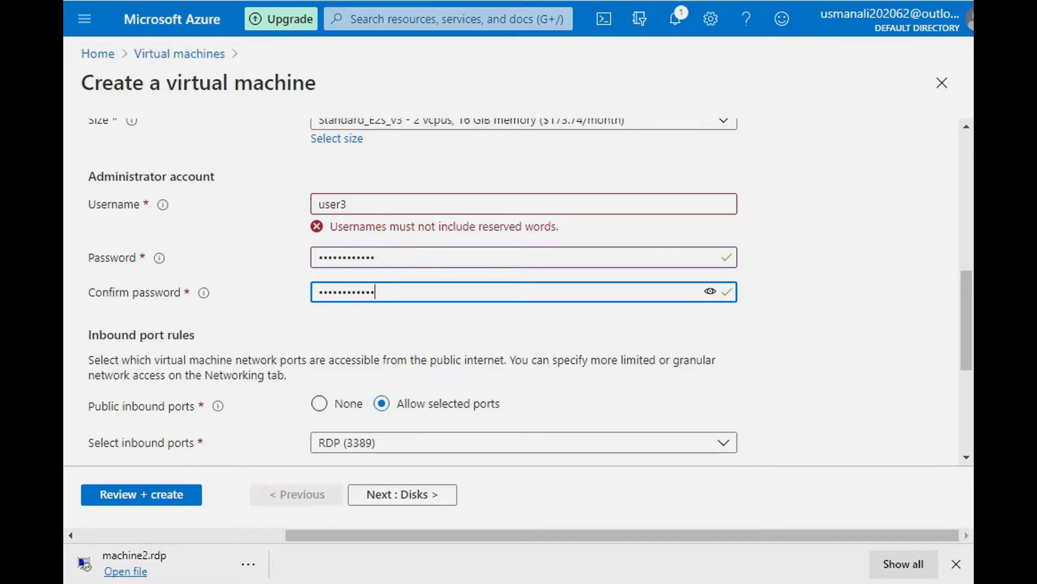
# Step: Change the administrator account's username to user33
pyautogui.scroll(2, 519, 292)
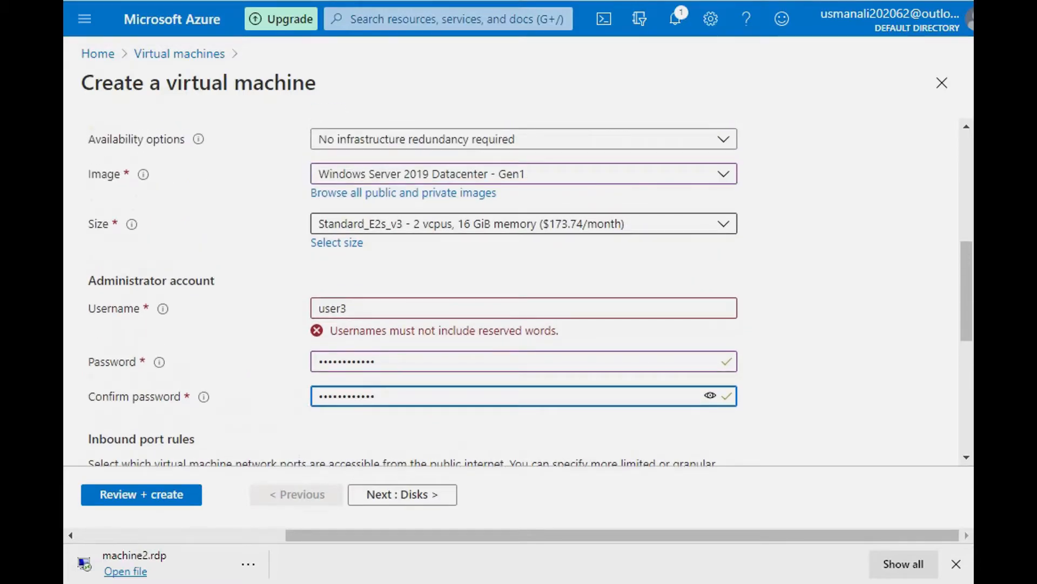
pyautogui.scroll(2, 519, 292)
pyautogui.scroll(-3, 519, 292)
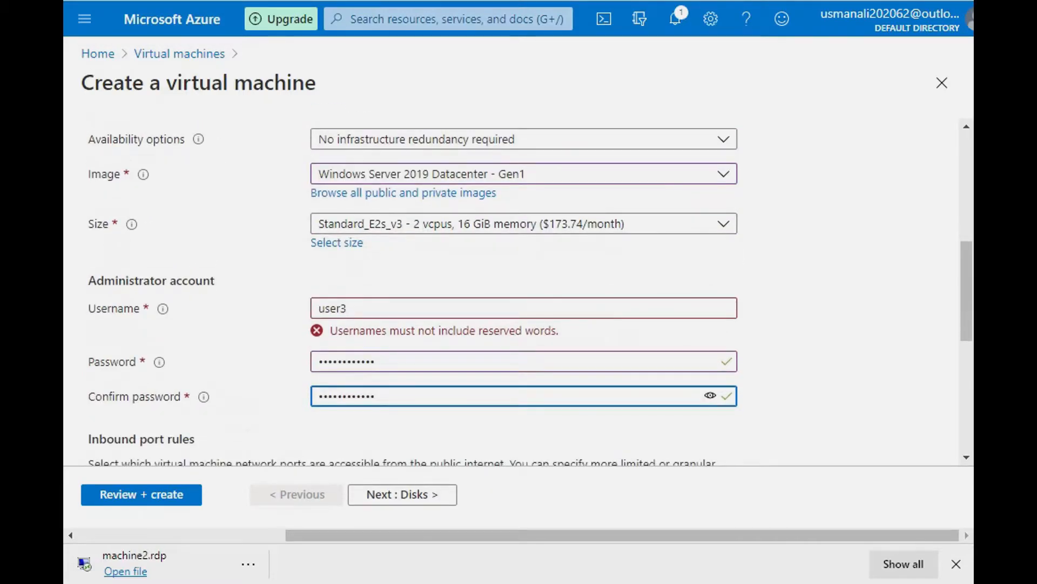
pyautogui.scroll(1, 519, 292)
pyautogui.click(348, 326)
pyautogui.write('3')
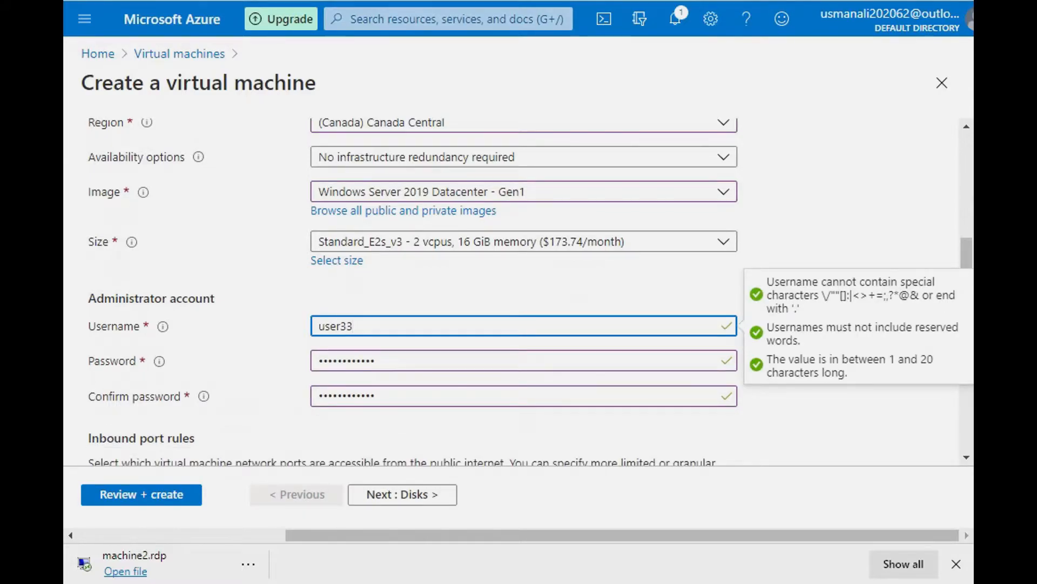
pyautogui.click(579, 298)
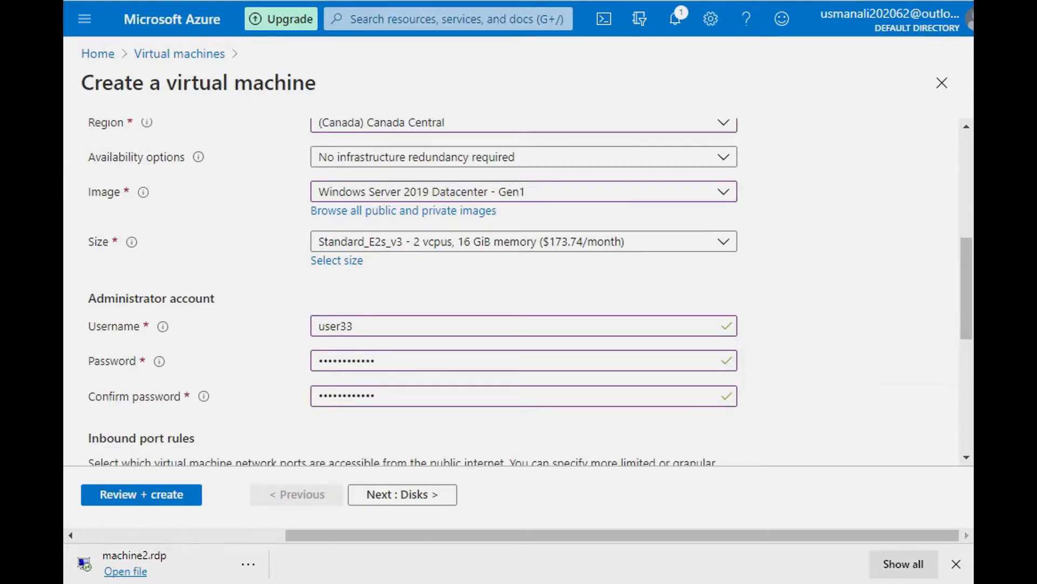
# Step: Keep RDP (3389) as the allowed inbound port, continue to the disk settings and dismiss the browser's offer to save the password
pyautogui.scroll(-2, 519, 292)
pyautogui.scroll(-2, 519, 292)
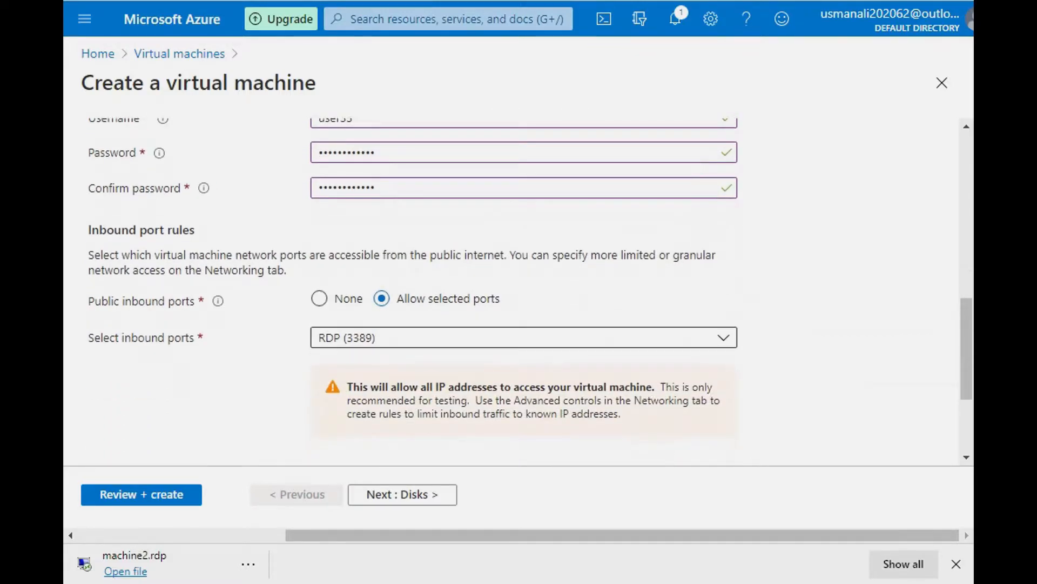
pyautogui.click(524, 338)
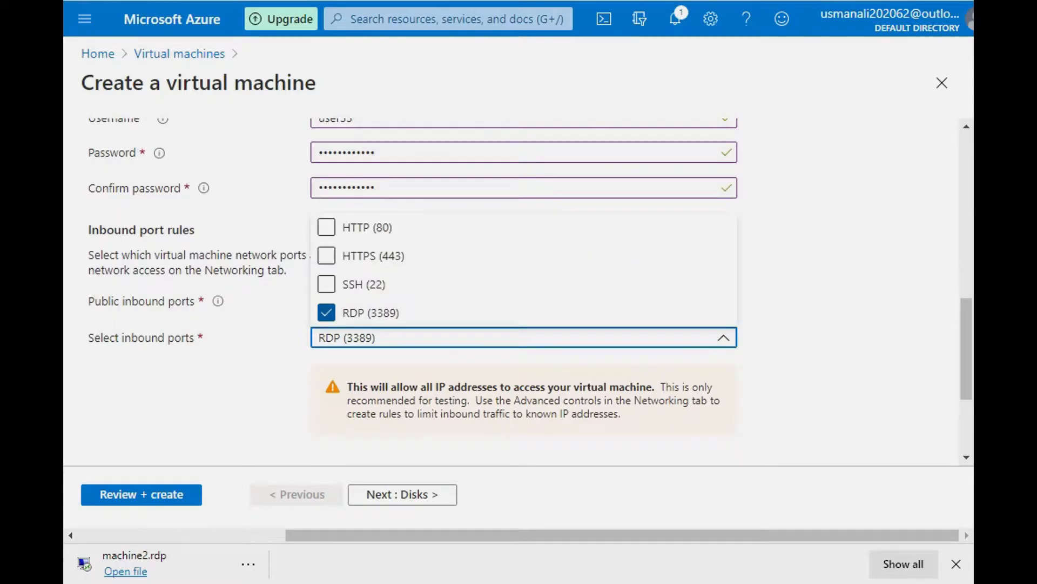
pyautogui.click(524, 338)
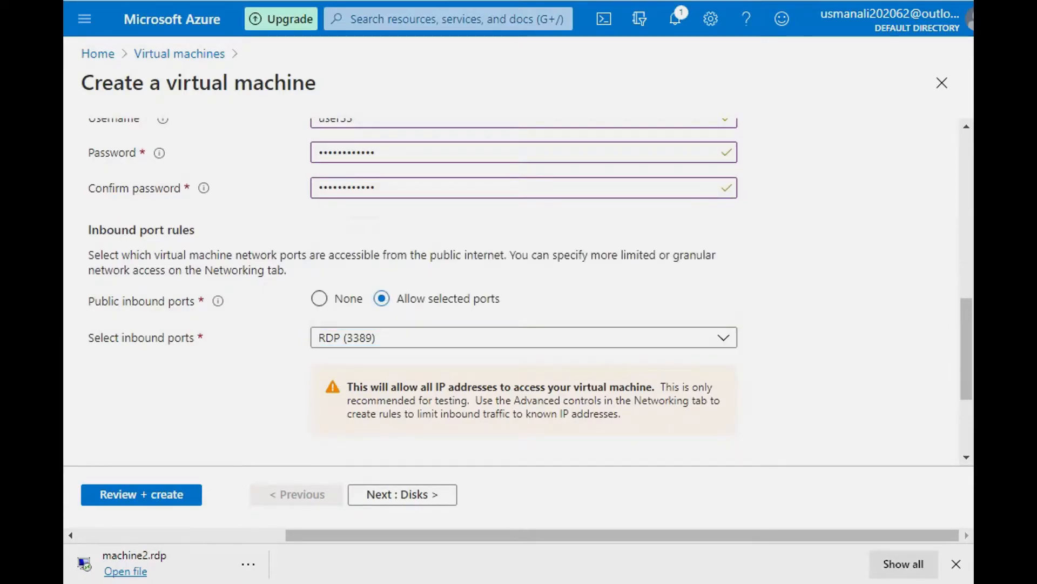
pyautogui.scroll(-3, 524, 292)
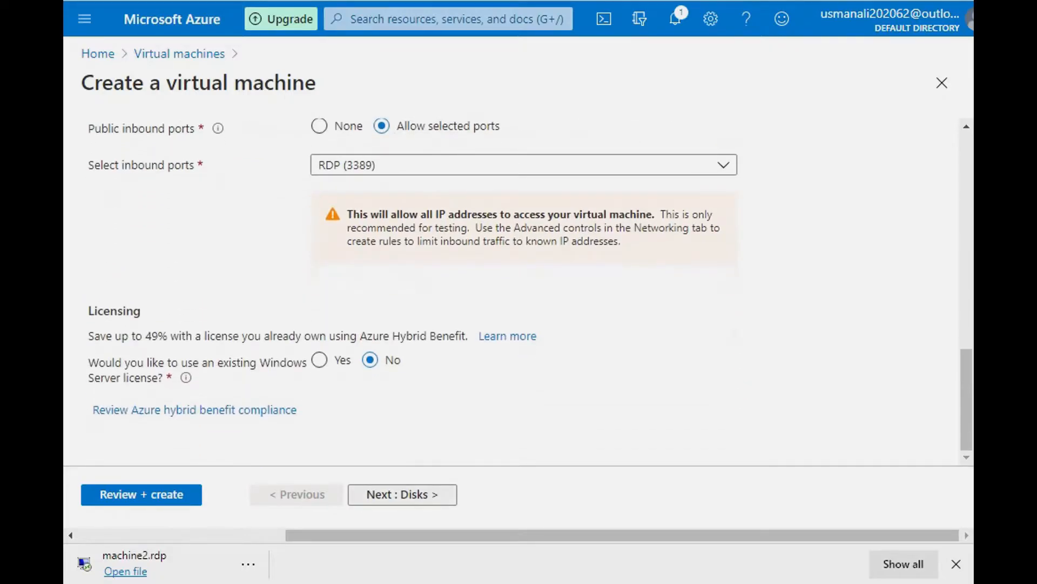
pyautogui.click(403, 494)
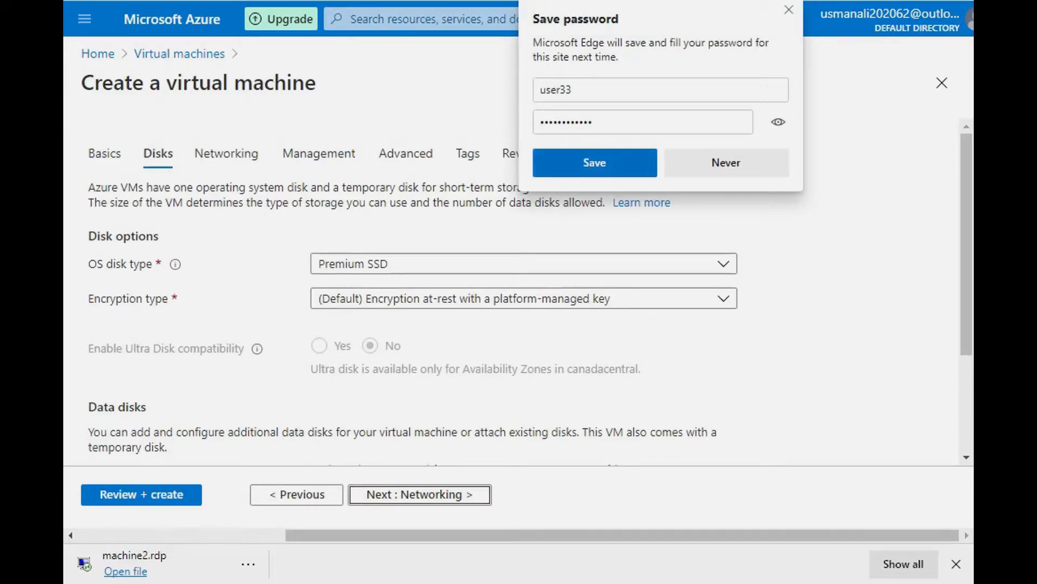
pyautogui.press('Escape')
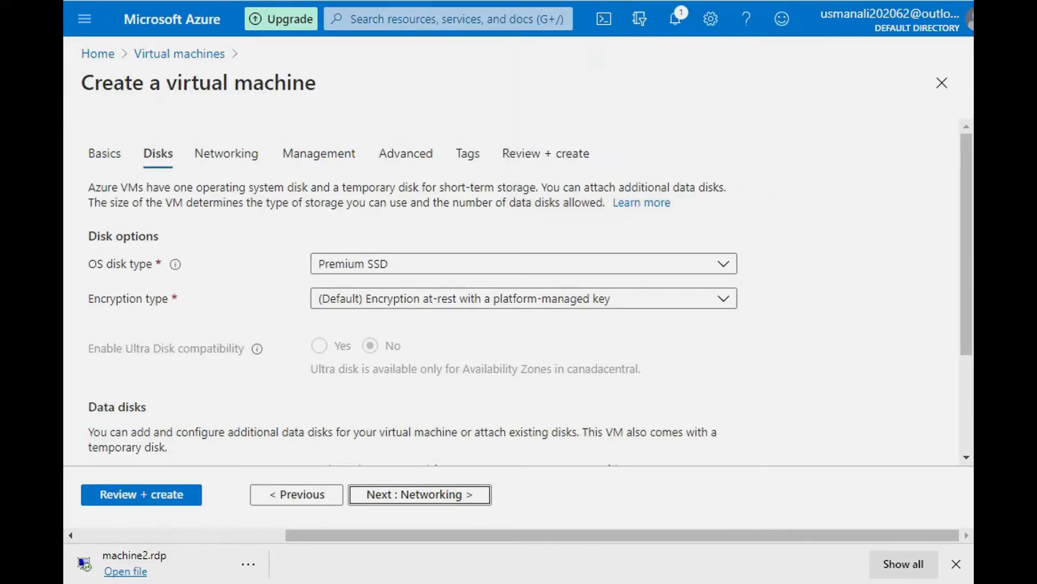
# Step: Keep Premium SSD as the OS disk type and the default encryption at-rest with a platform-managed key
pyautogui.click(523, 263)
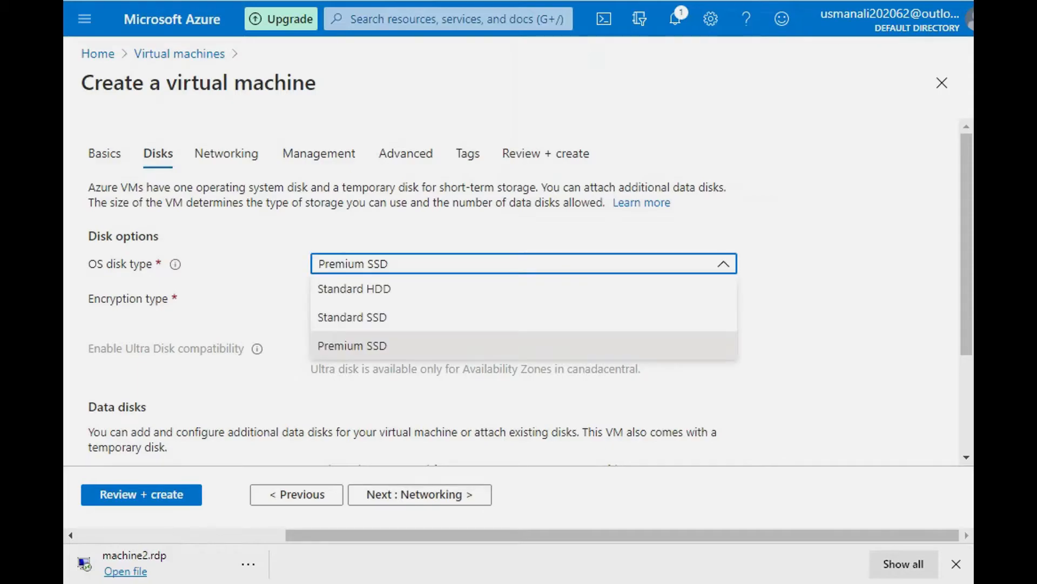
pyautogui.click(523, 346)
pyautogui.click(524, 263)
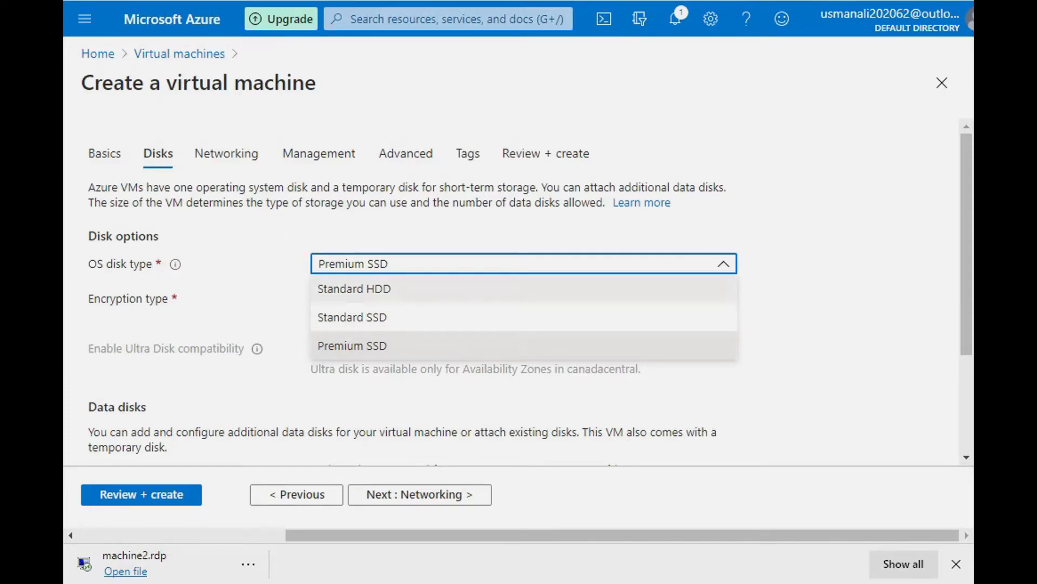
pyautogui.click(524, 346)
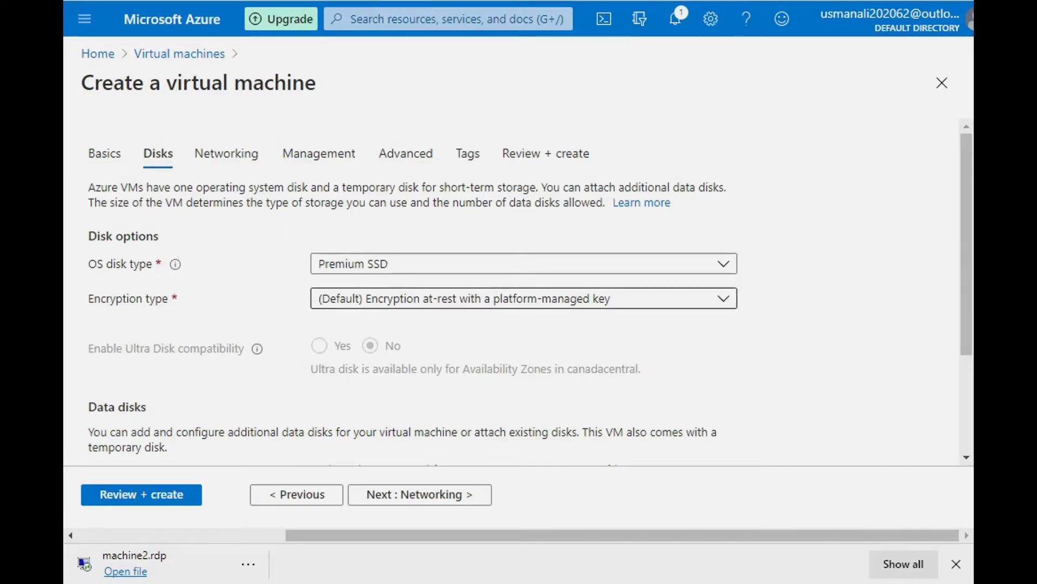
pyautogui.click(524, 298)
pyautogui.press('Escape')
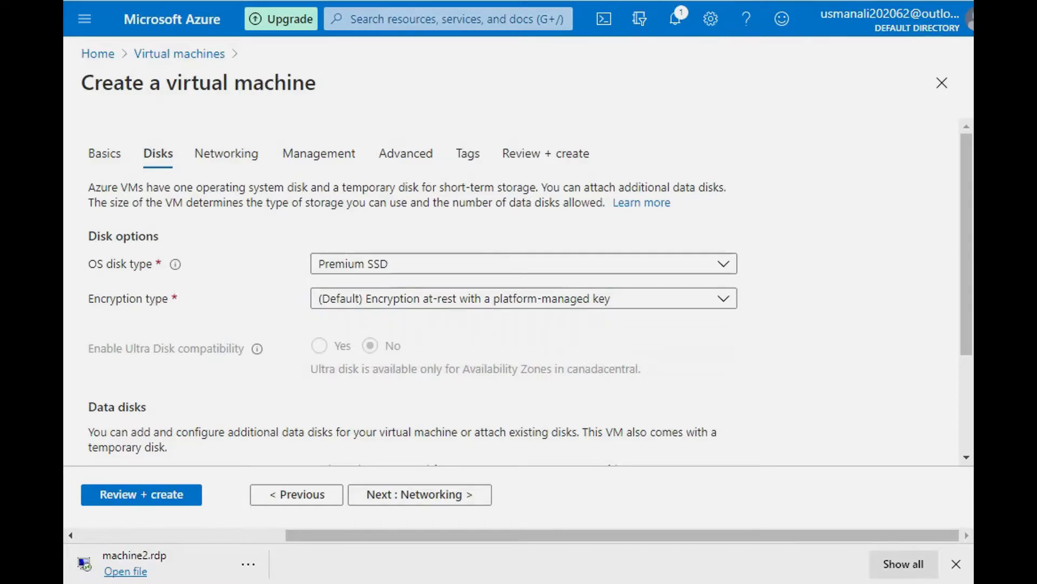
# Step: Create and attach an empty 1024 GiB Premium SSD data disk named machine3_DataDisk_0, with default encryption and disk sharing off
pyautogui.scroll(-2, 519, 291)
pyautogui.scroll(-1, 519, 292)
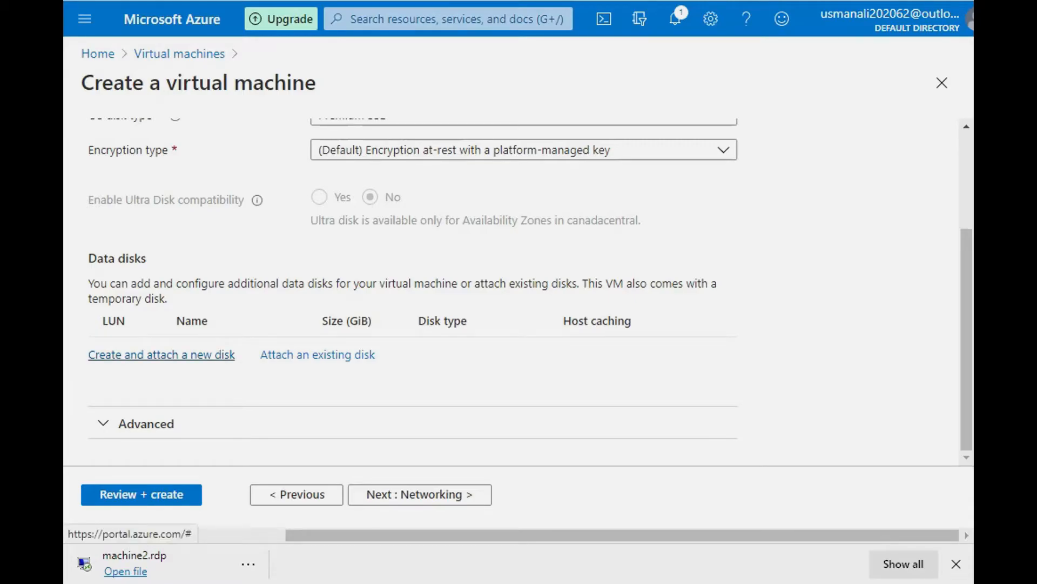
pyautogui.click(162, 354)
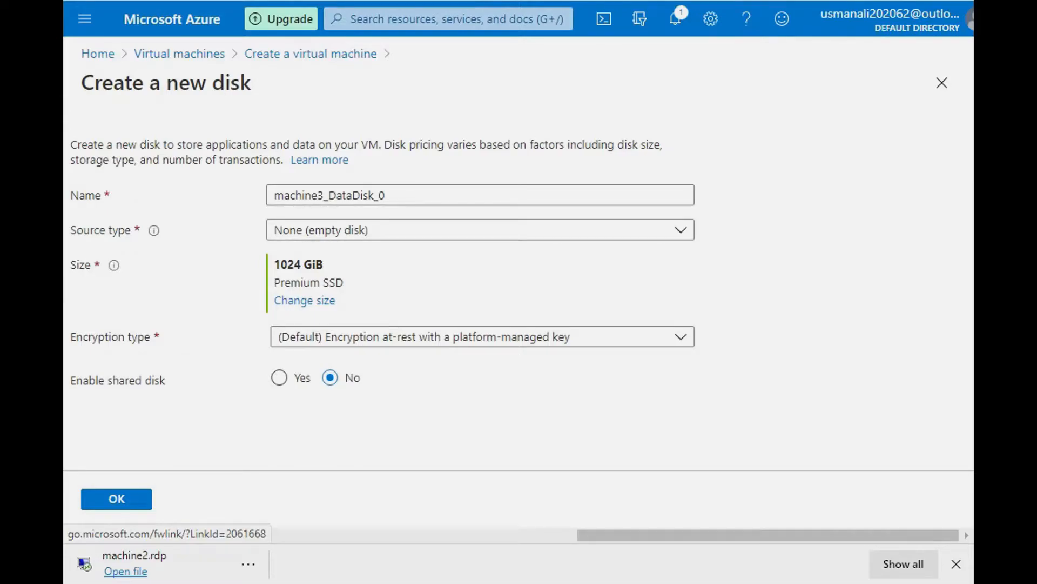
pyautogui.press('Tab')
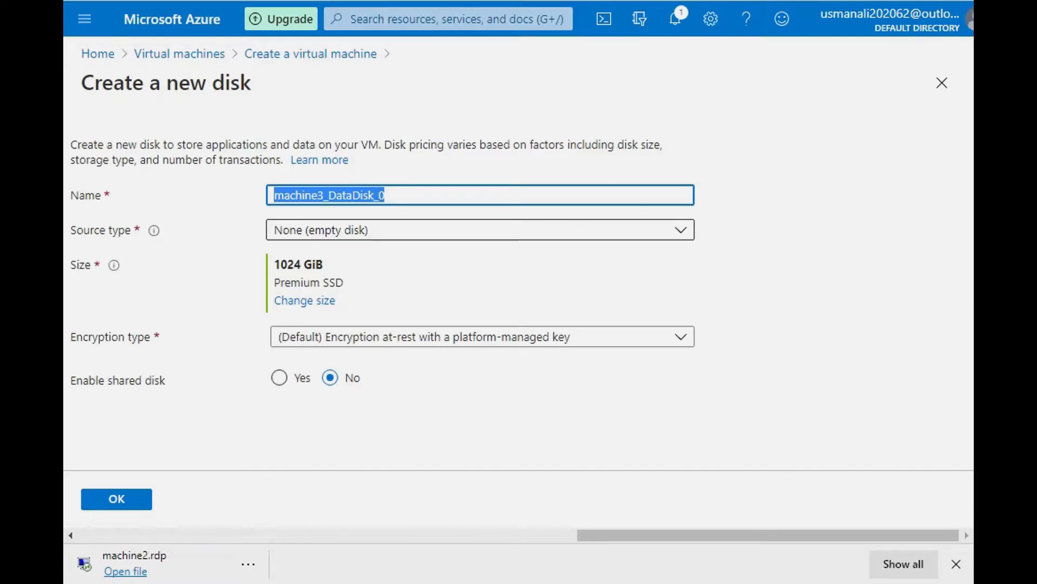
pyautogui.click(480, 230)
pyautogui.click(481, 229)
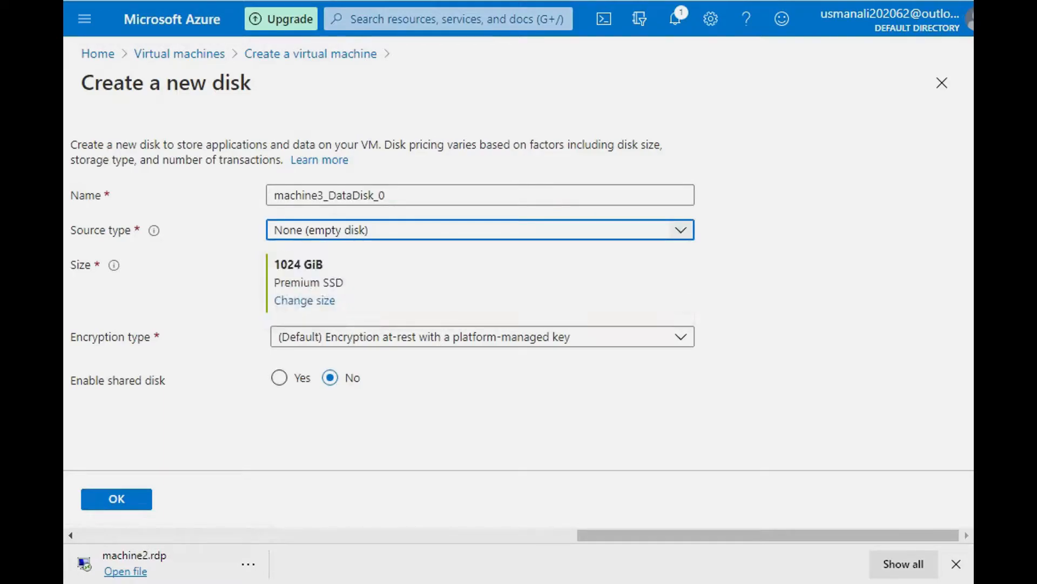
pyautogui.hotkey('shift', 'Tab')
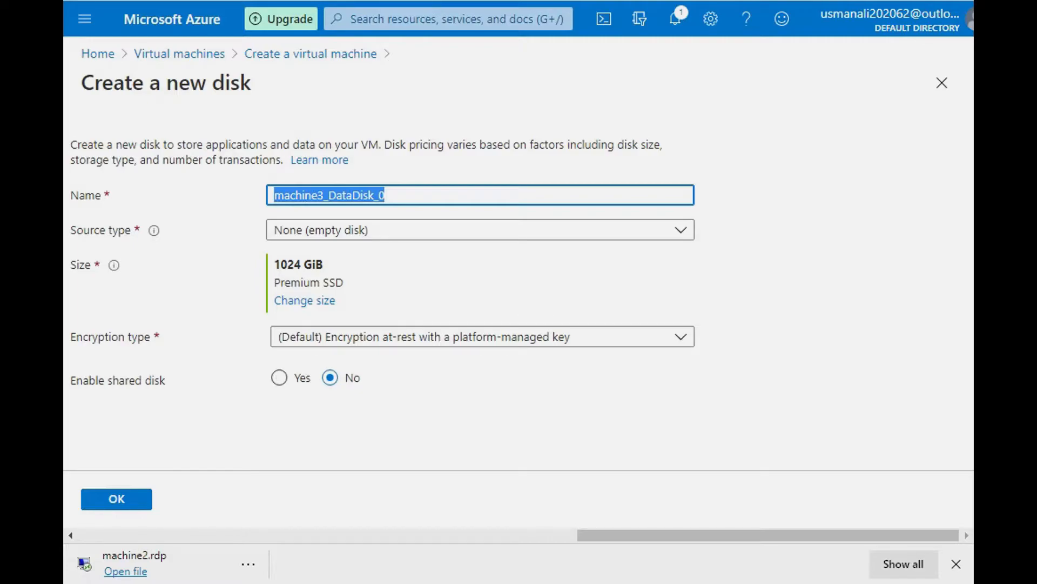
pyautogui.click(116, 498)
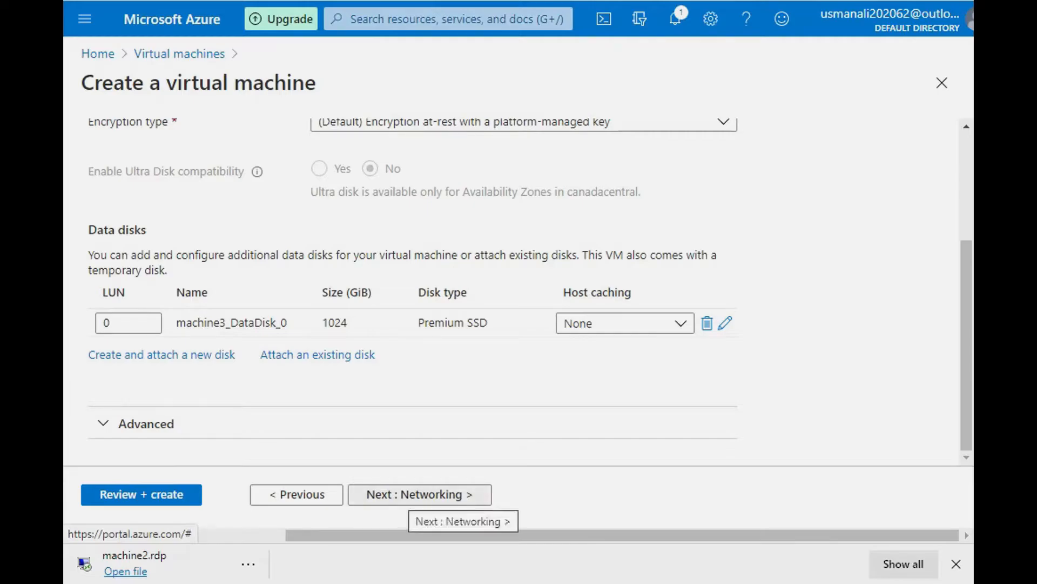
# Step: Continue to the networking settings, inspect the form for creating the m3-vnet virtual network and close it without changes
pyautogui.click(420, 494)
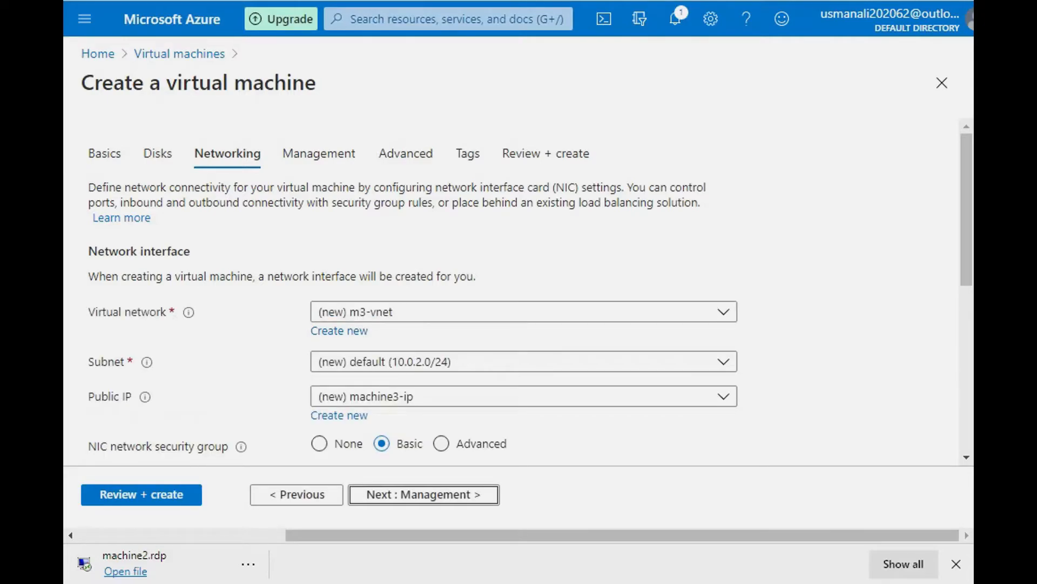
pyautogui.scroll(-1, 518, 292)
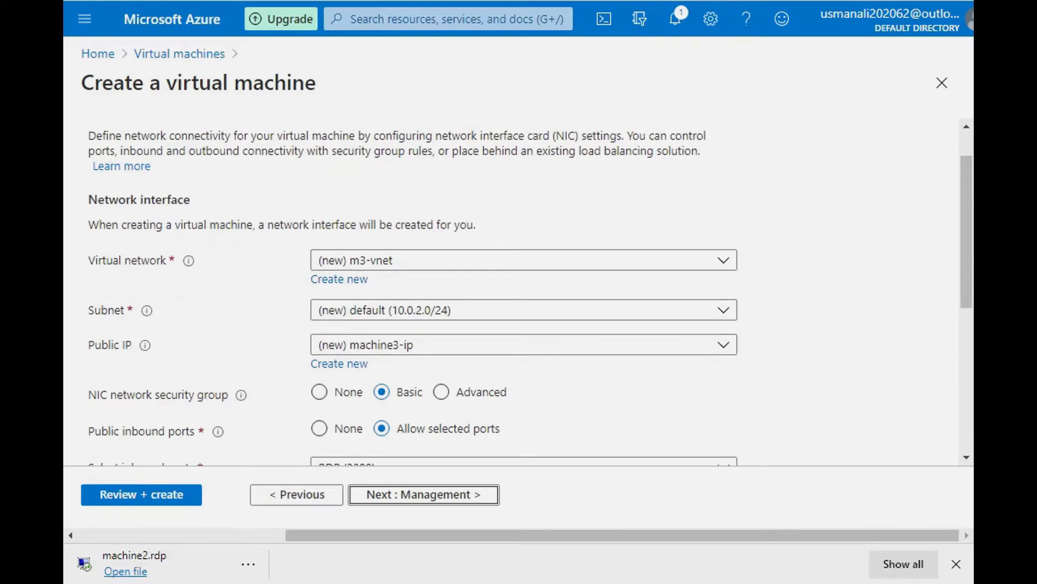
pyautogui.scroll(-1, 518, 292)
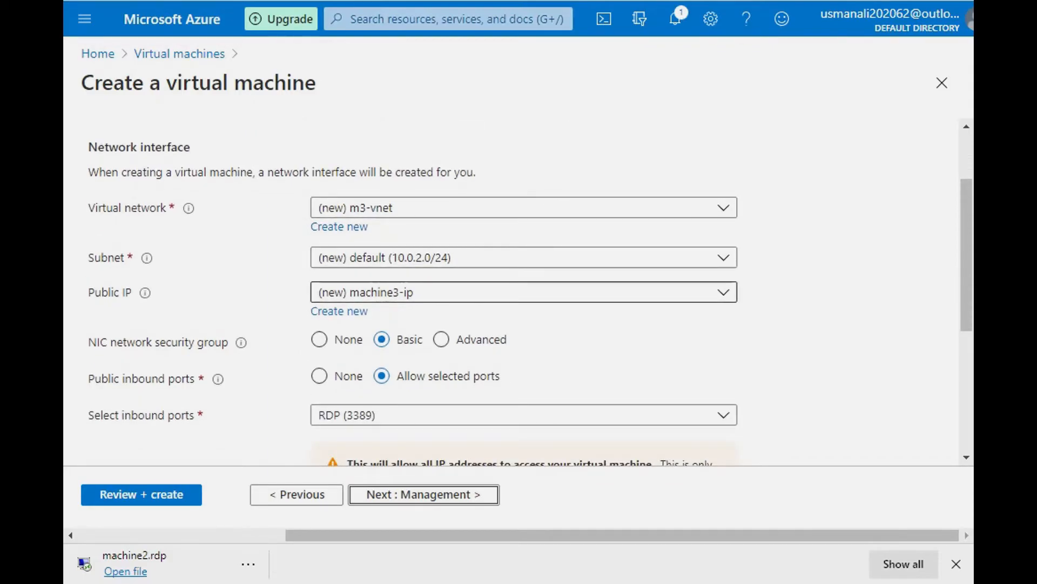
pyautogui.scroll(-1, 519, 292)
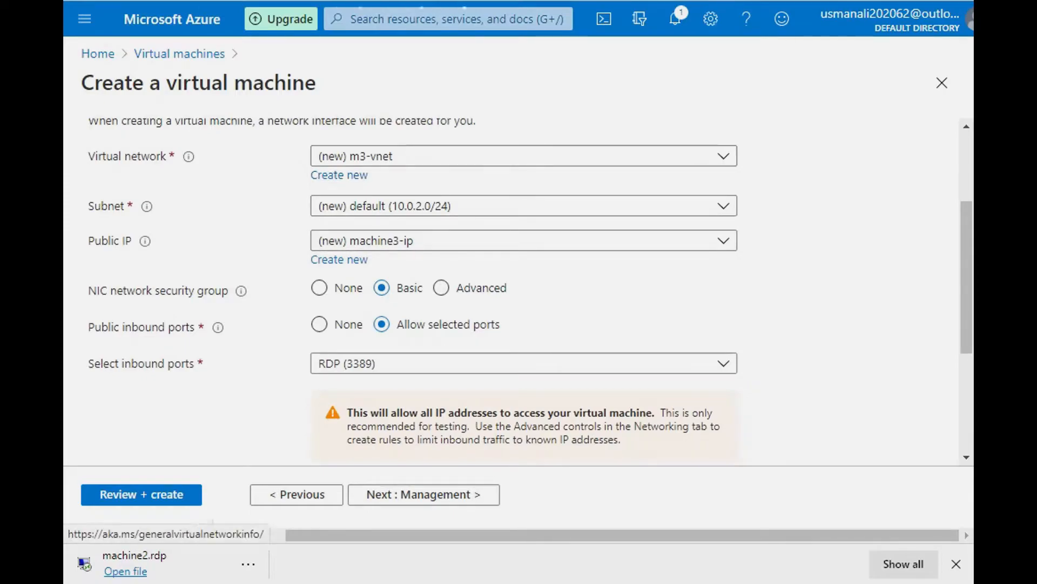
pyautogui.click(338, 175)
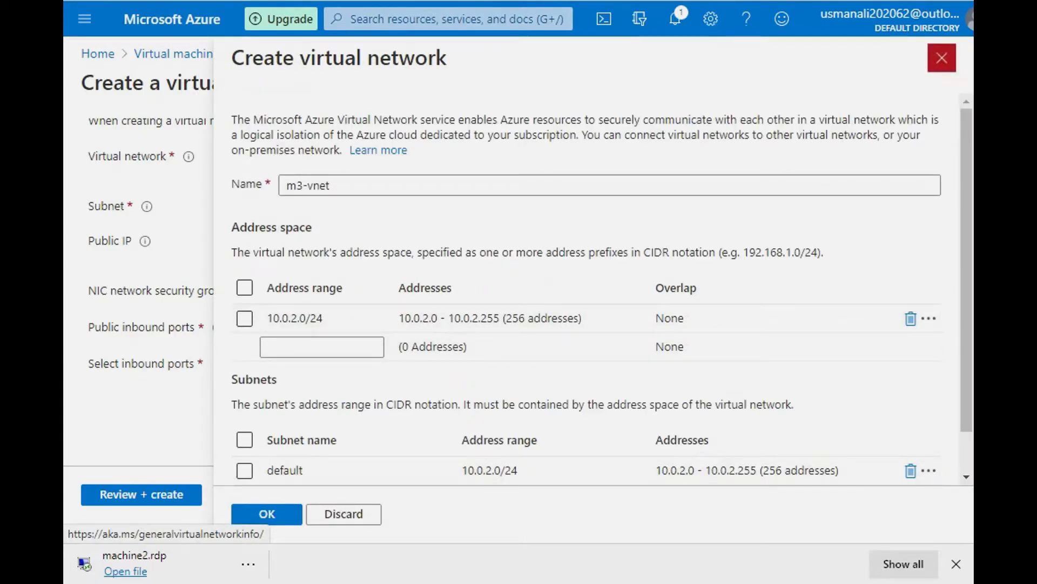
pyautogui.click(942, 58)
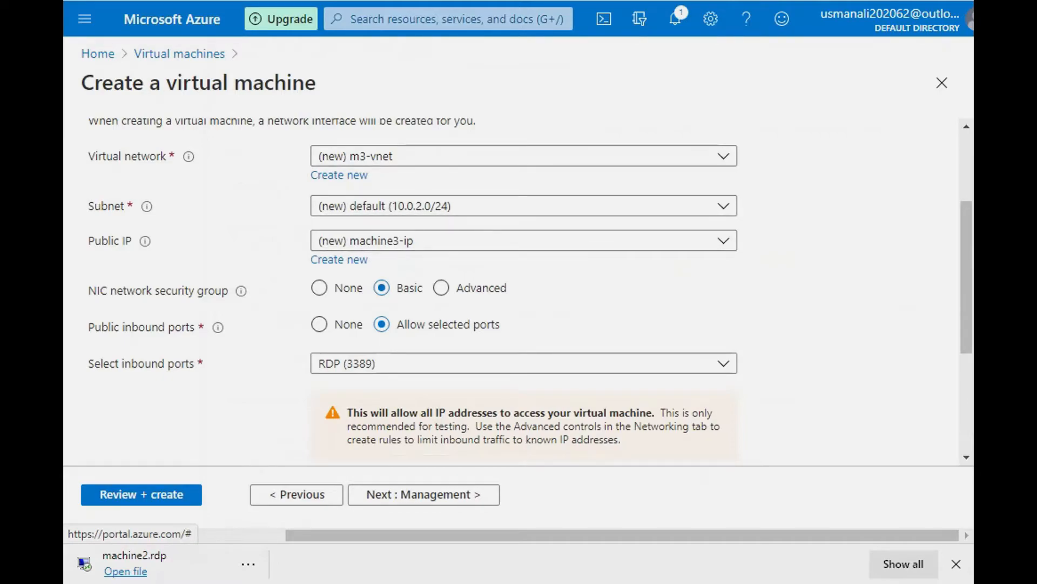
# Step: Keep the default networking and load balancing options and continue to the management settings
pyautogui.scroll(-4, 519, 286)
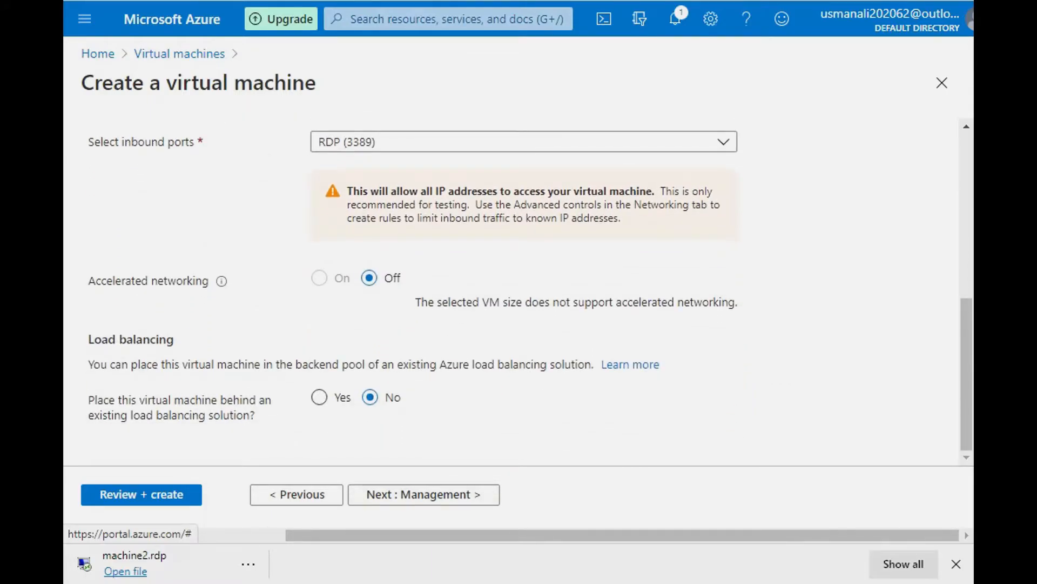
pyautogui.scroll(7, 518, 286)
pyautogui.scroll(-2, 518, 287)
pyautogui.scroll(-1, 519, 286)
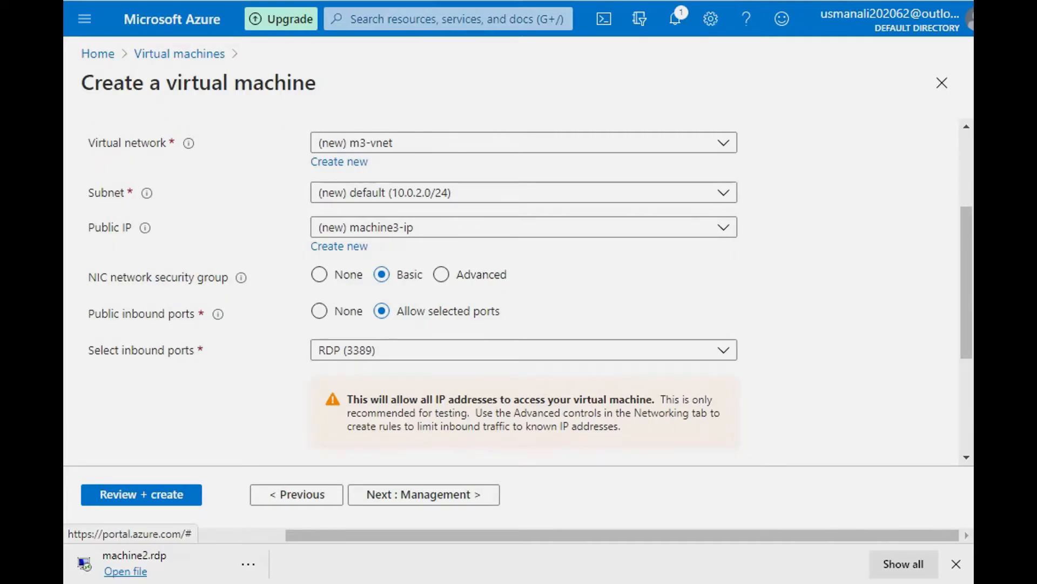
pyautogui.scroll(-4, 518, 291)
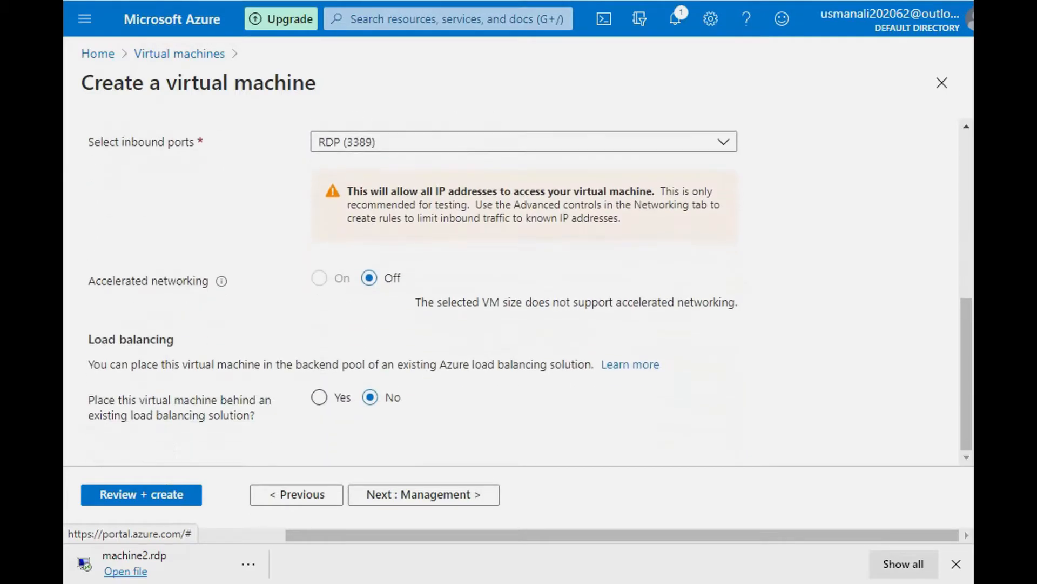
pyautogui.click(423, 493)
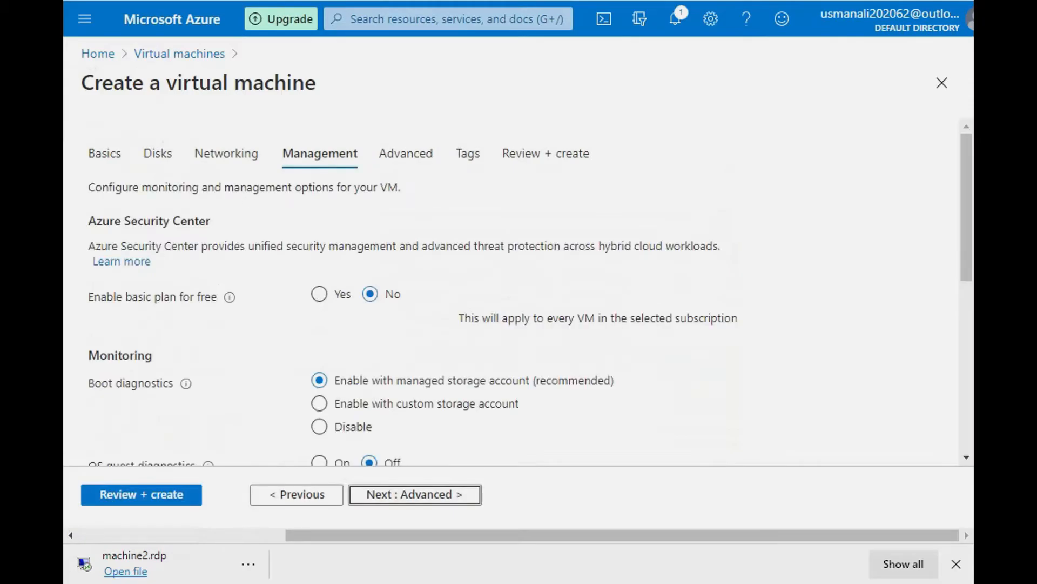
# Step: Keep the default monitoring, identity, auto-shutdown, backup and OS-orchestrated patching options and continue to the advanced settings
pyautogui.scroll(-1, 519, 292)
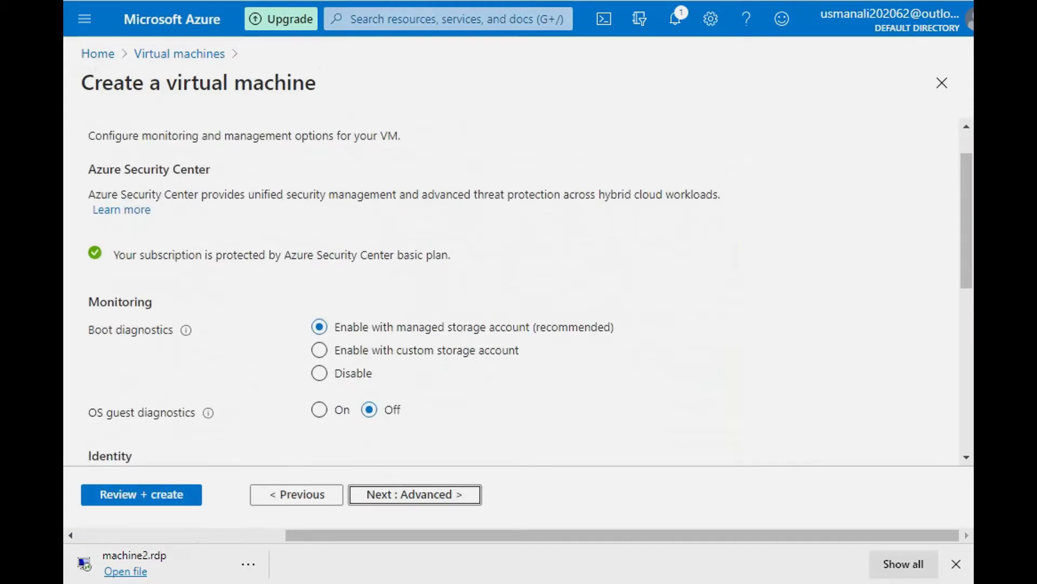
pyautogui.scroll(-1, 519, 292)
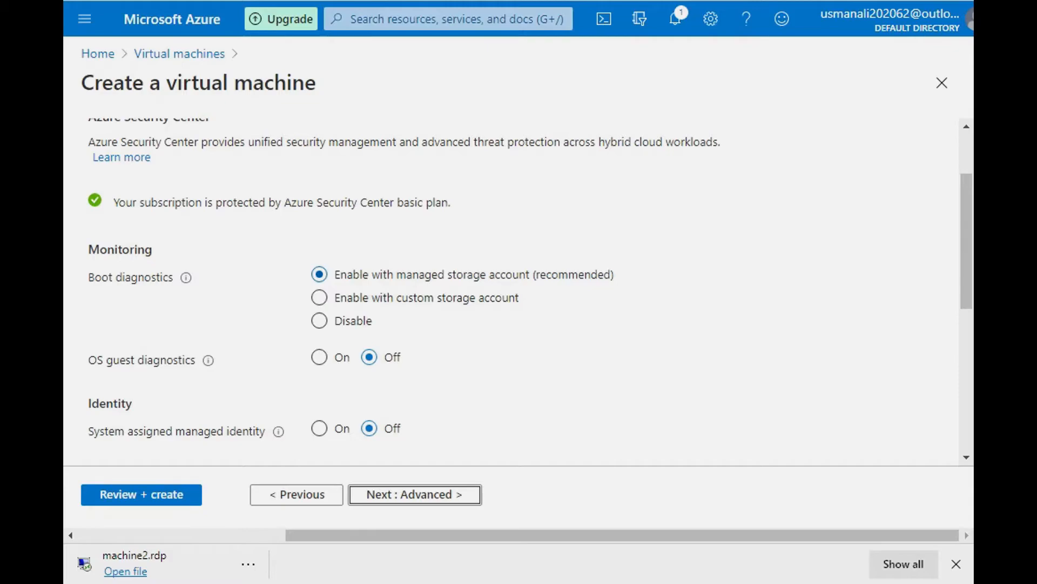
pyautogui.scroll(-2, 519, 291)
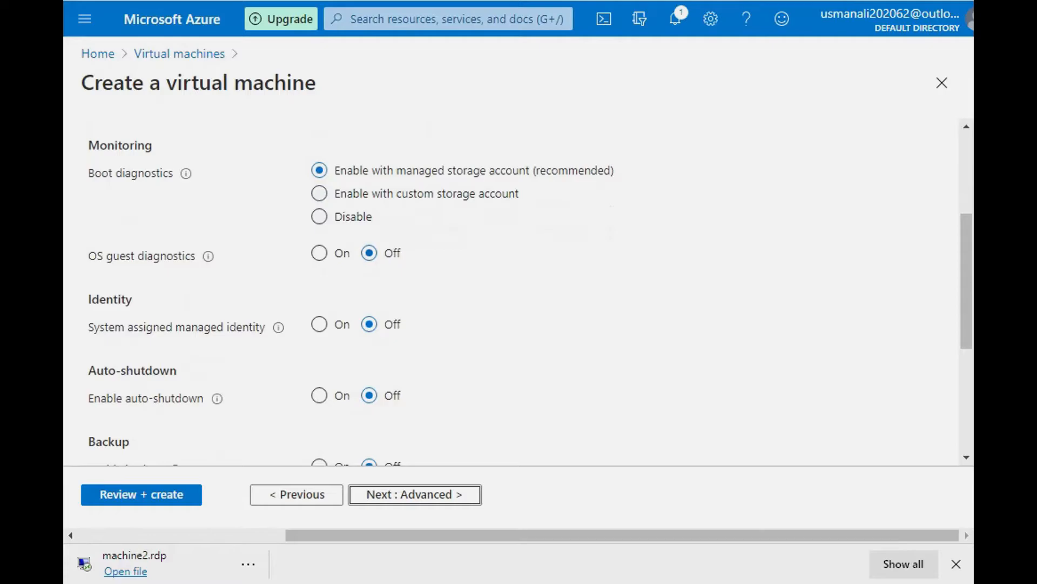
pyautogui.scroll(-5, 519, 292)
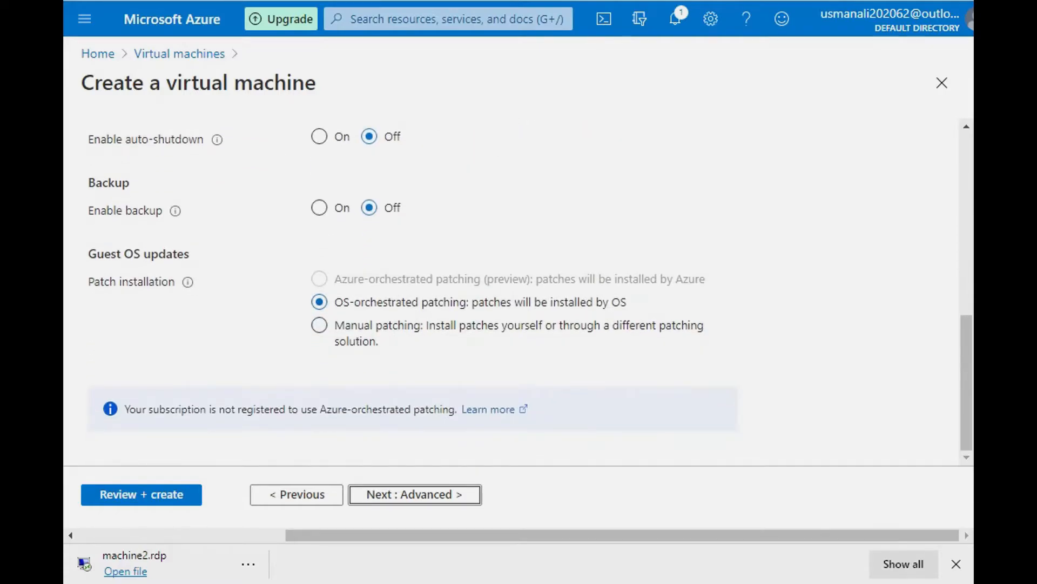
pyautogui.scroll(7, 519, 292)
pyautogui.scroll(-6, 519, 292)
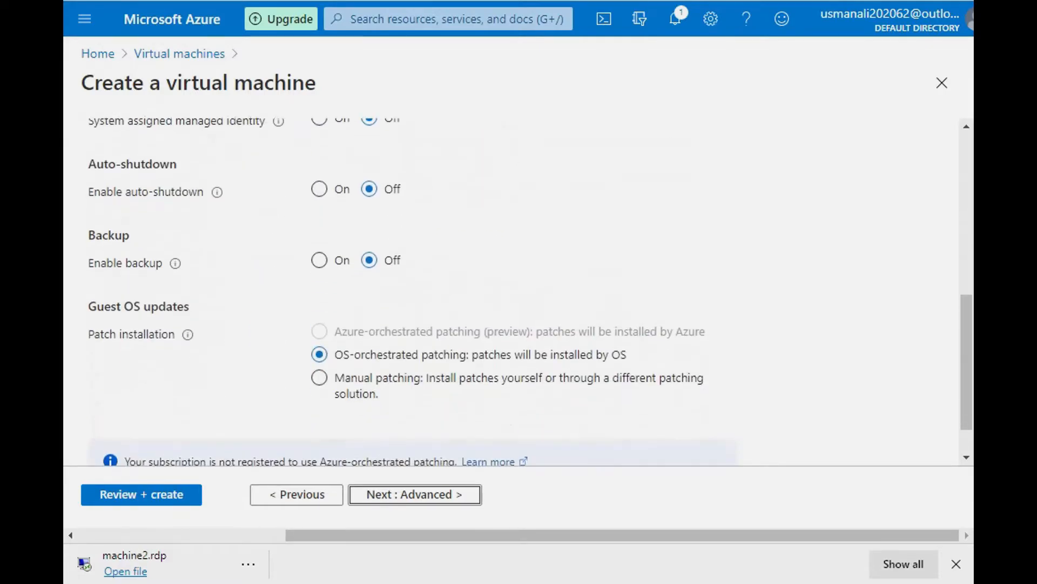
pyautogui.click(415, 495)
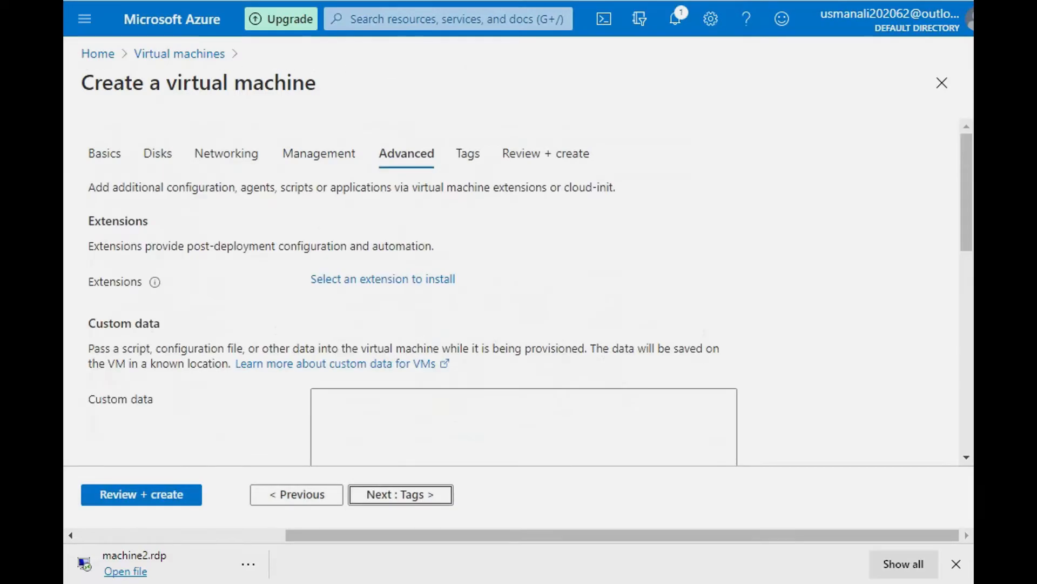
# Step: Keep the default advanced options with VM generation Gen 1 and continue to the tags
pyautogui.scroll(-10, 519, 292)
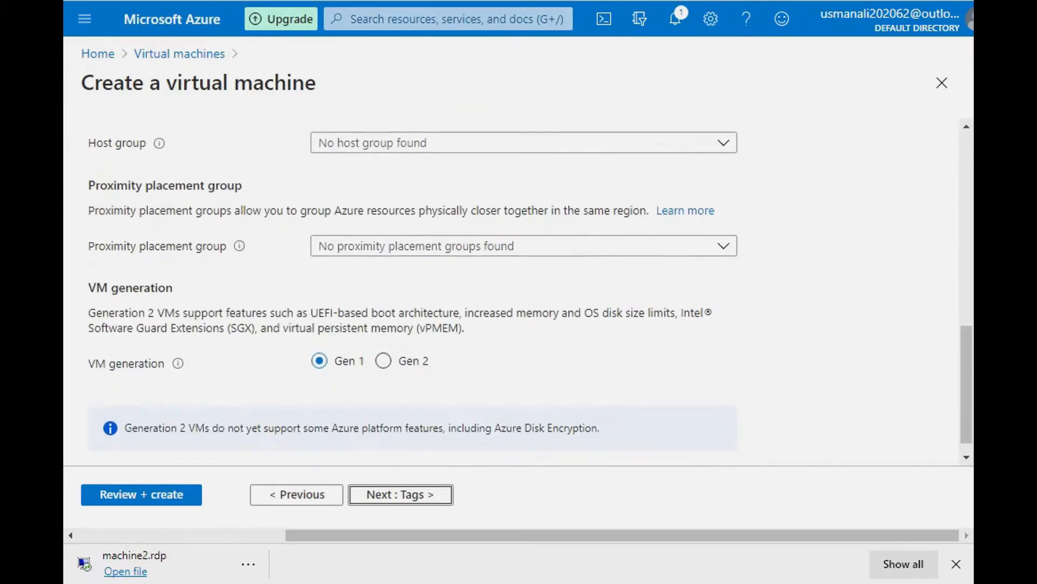
pyautogui.scroll(-1, 518, 291)
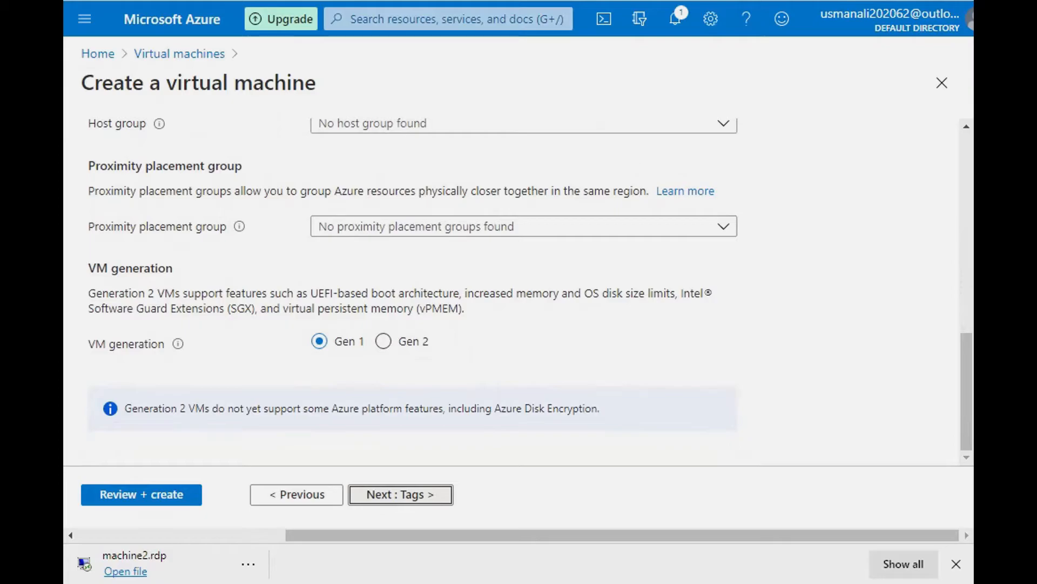
pyautogui.click(400, 494)
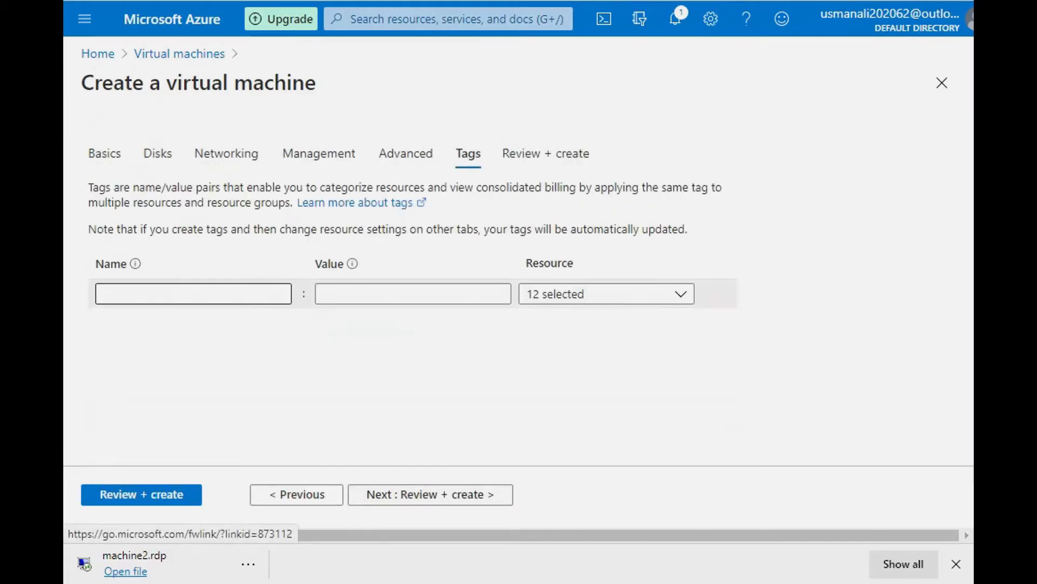
# Step: Enter work3 as the name of the first tag
pyautogui.moveTo(135, 264)
pyautogui.click(194, 293)
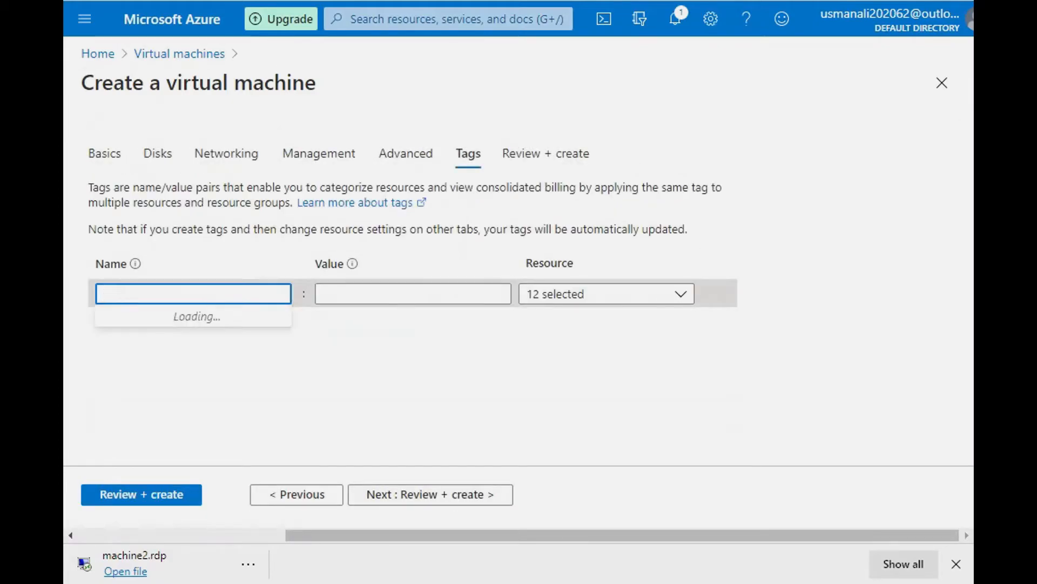
pyautogui.write('wo')
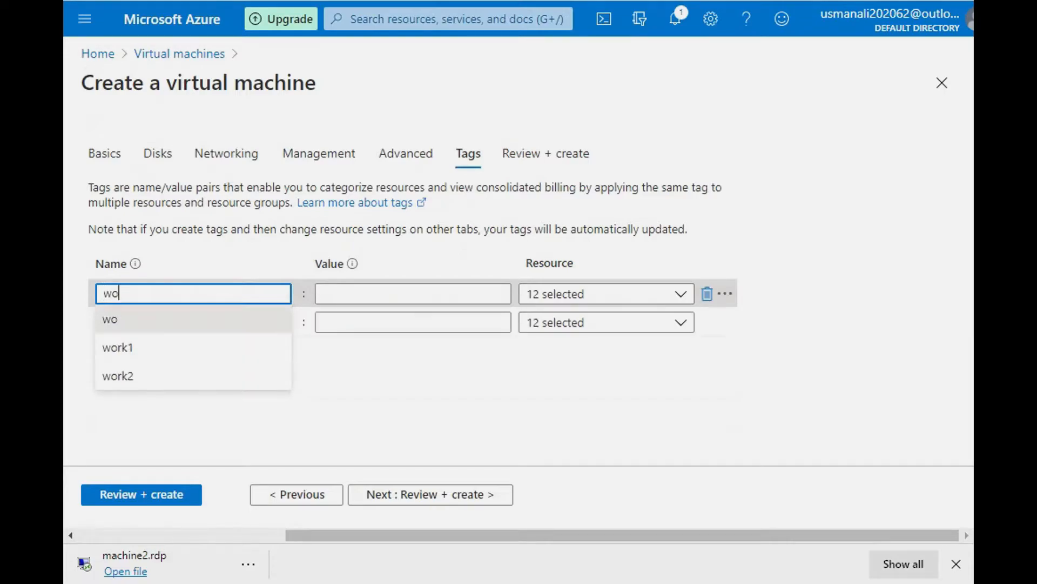
pyautogui.write('rk3')
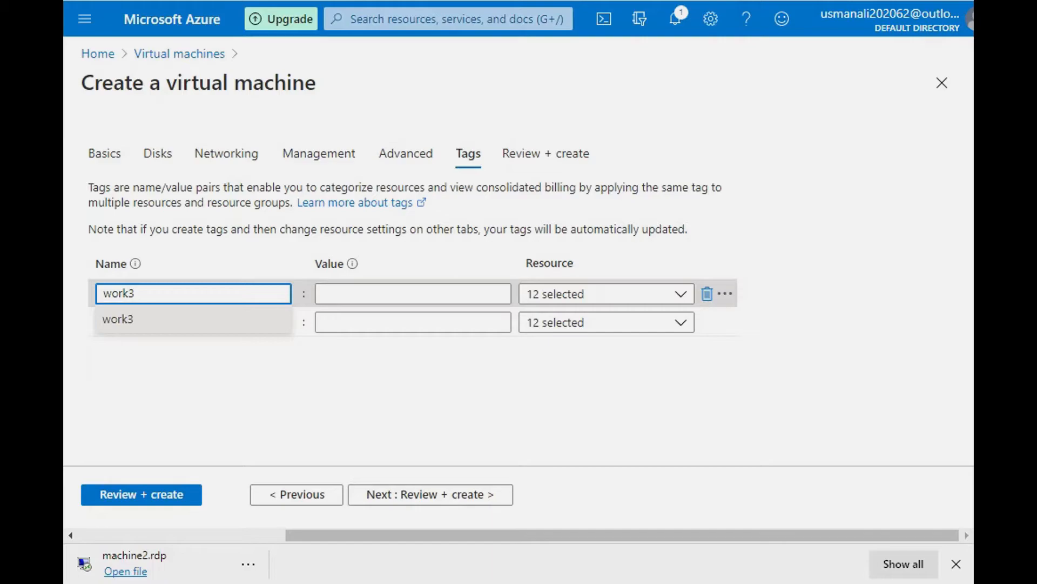
pyautogui.press('Tab')
# Step: Set the value of the work3 tag to Windows Server
pyautogui.click(413, 294)
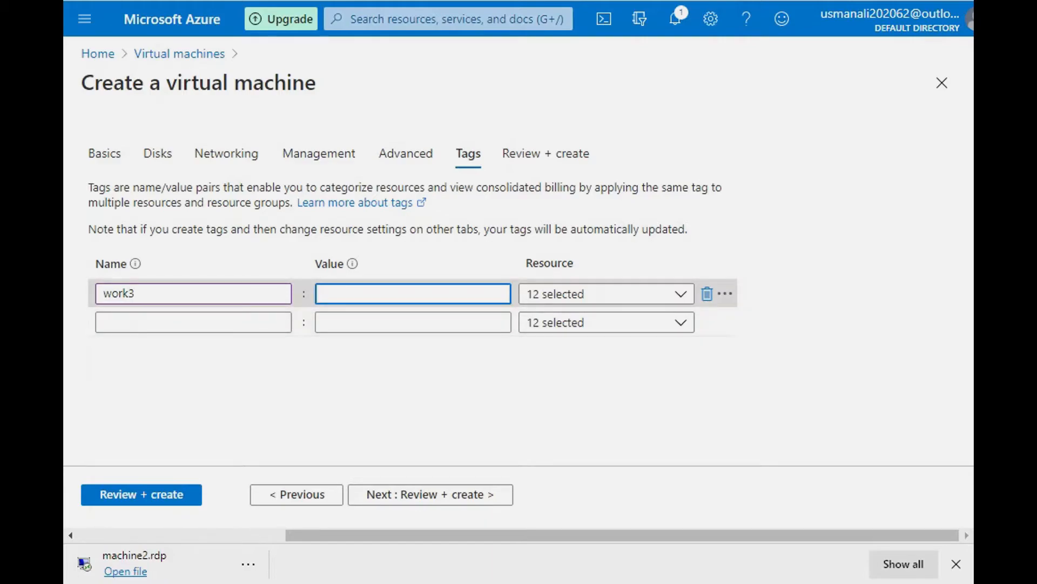
pyautogui.write('w')
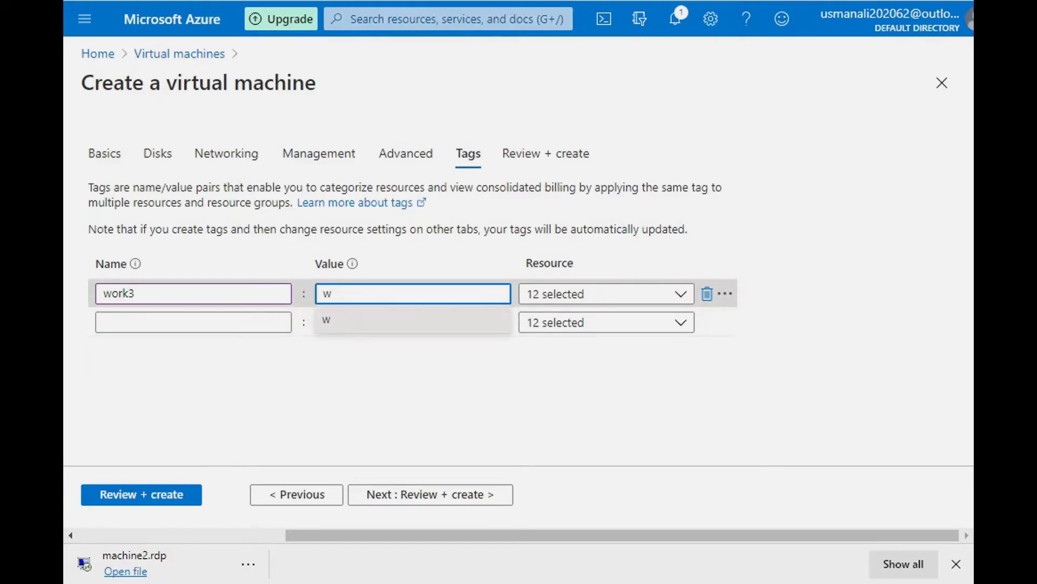
pyautogui.press('BackSpace')
pyautogui.write('Windows')
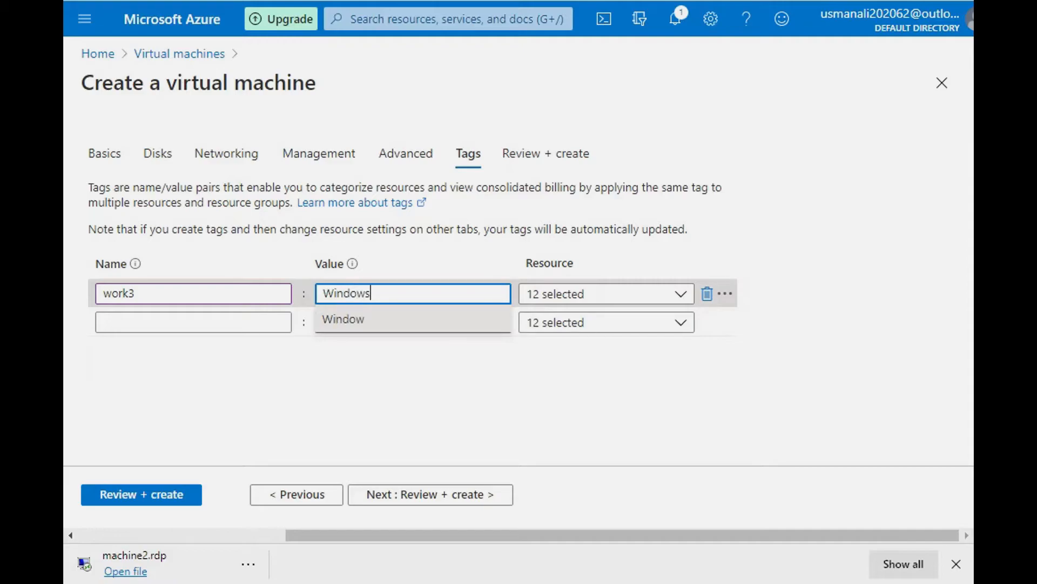
pyautogui.write(' s')
pyautogui.press('BackSpace')
pyautogui.write('Server')
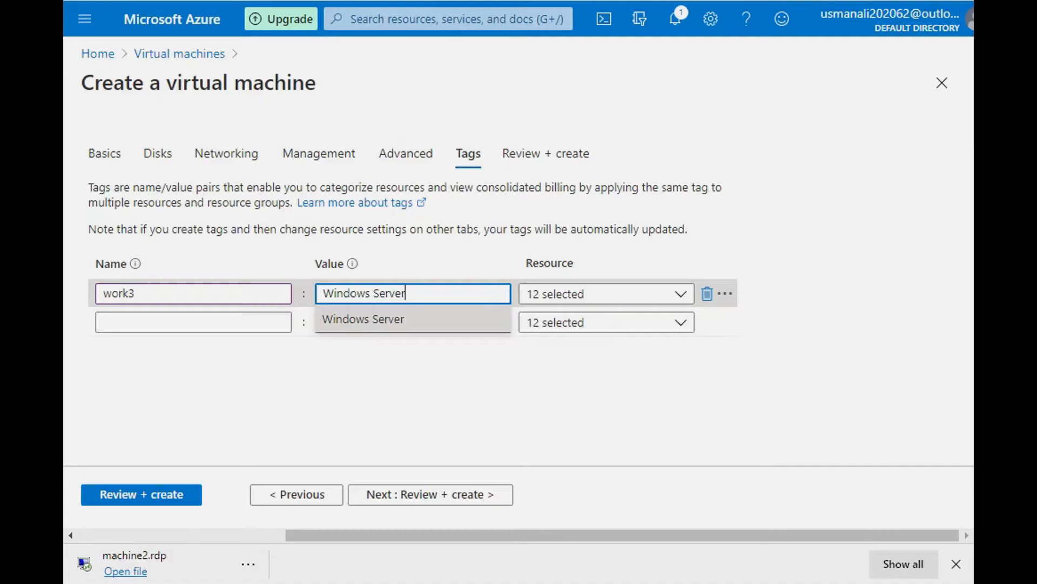
pyautogui.click(363, 320)
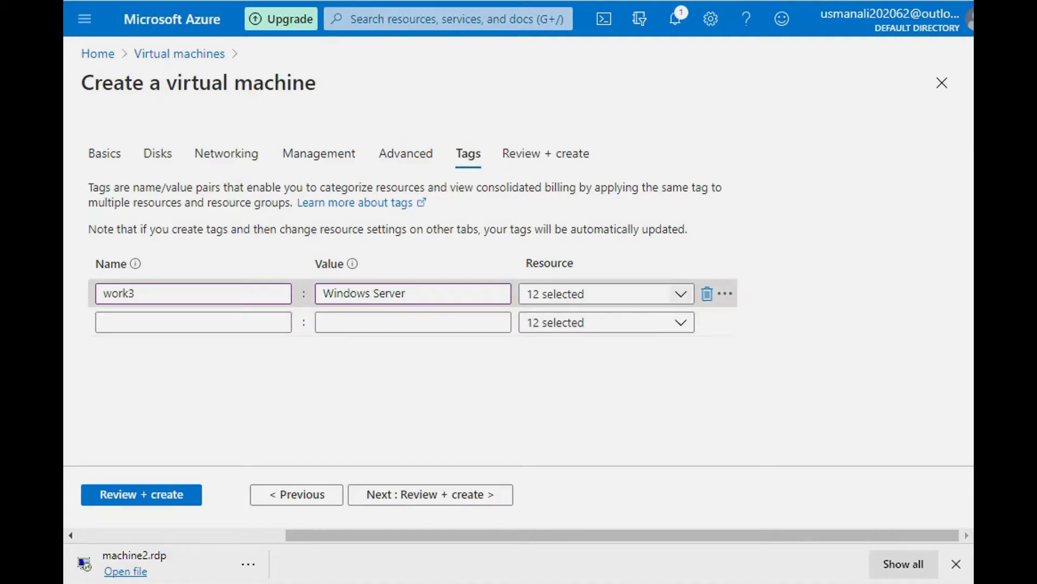
# Step: Continue to the final review with the tag applied to all 12 resources and decline the browser's offer to save the password
pyautogui.click(681, 293)
pyautogui.click(680, 293)
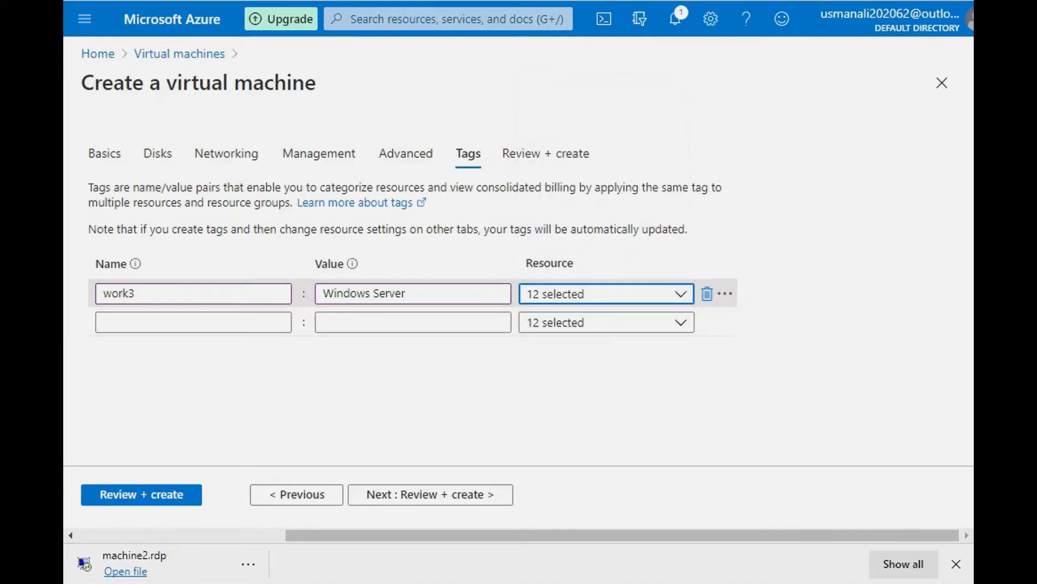
pyautogui.click(431, 495)
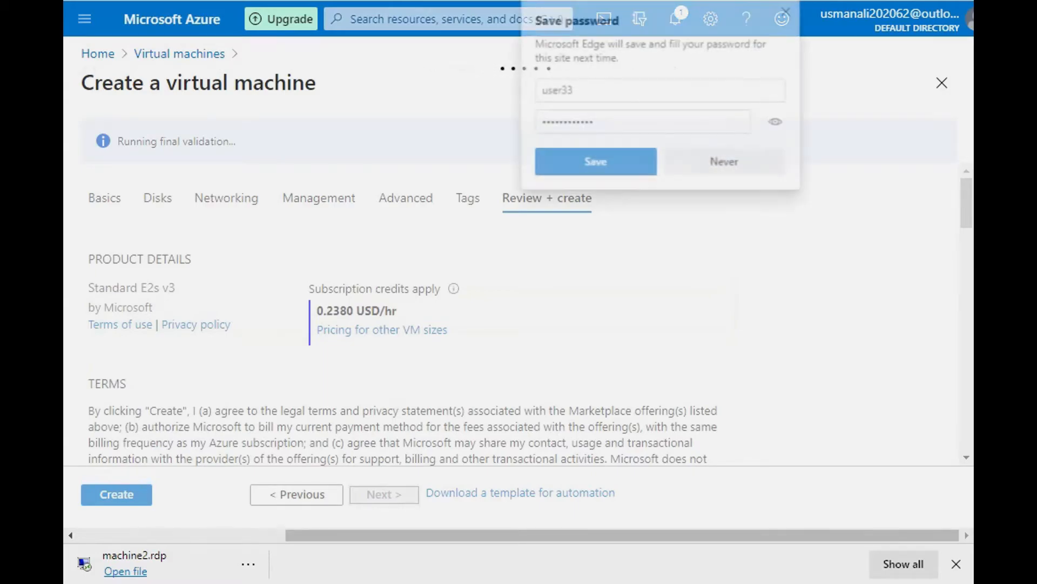
pyautogui.click(726, 163)
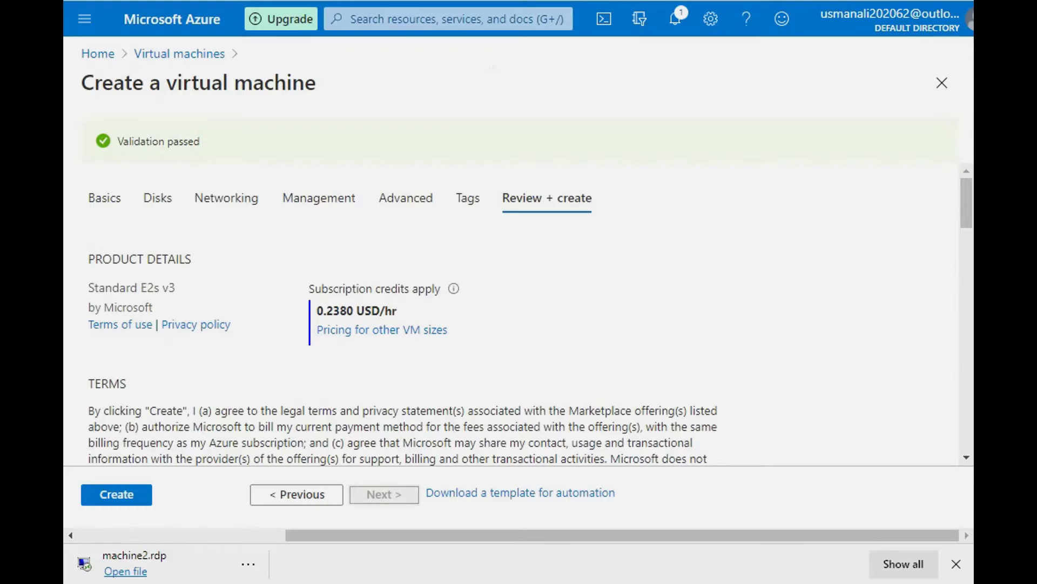
# Step: Review the configuration summary of machine3, covering basics, disks, networking, management and tags
pyautogui.scroll(-8, 518, 319)
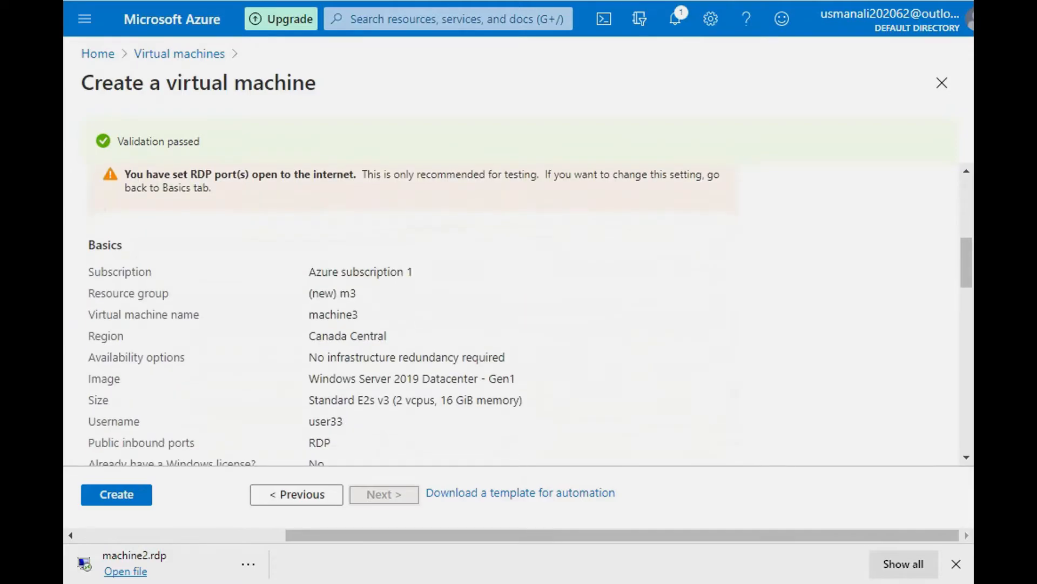
pyautogui.scroll(-4, 529, 317)
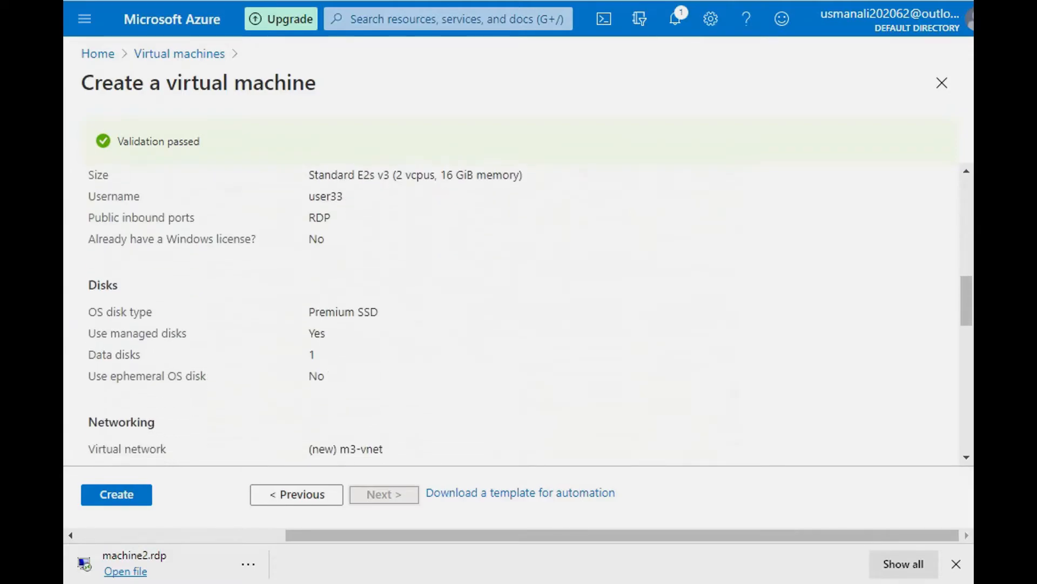
pyautogui.moveTo(309, 310); pyautogui.dragTo(325, 374)
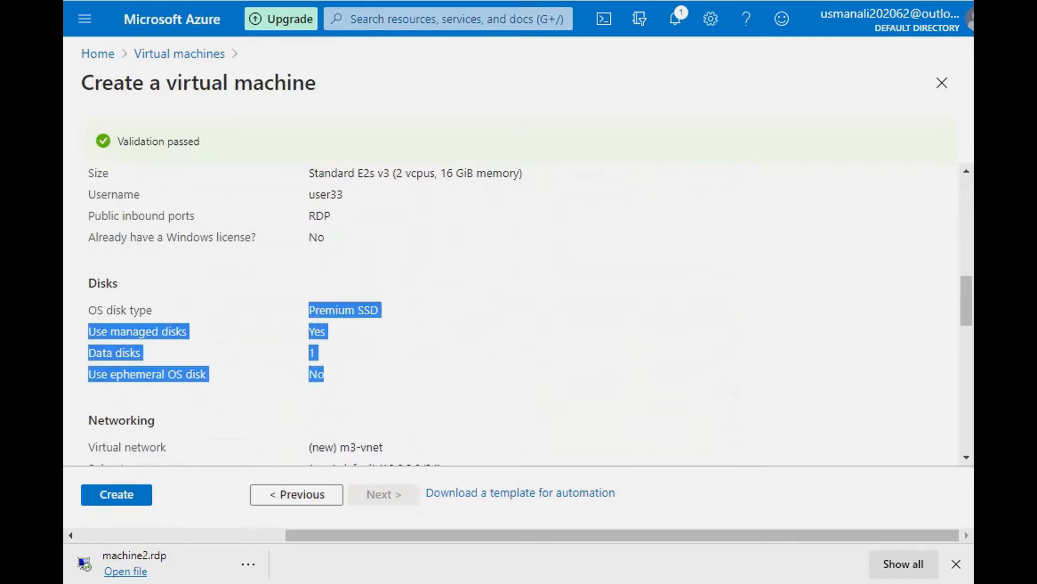
pyautogui.scroll(-2, 324, 374)
pyautogui.moveTo(312, 314); pyautogui.dragTo(324, 401)
pyautogui.scroll(-3, 324, 401)
pyautogui.scroll(-2, 324, 378)
pyautogui.moveTo(309, 258); pyautogui.dragTo(403, 386)
pyautogui.scroll(-7, 519, 308)
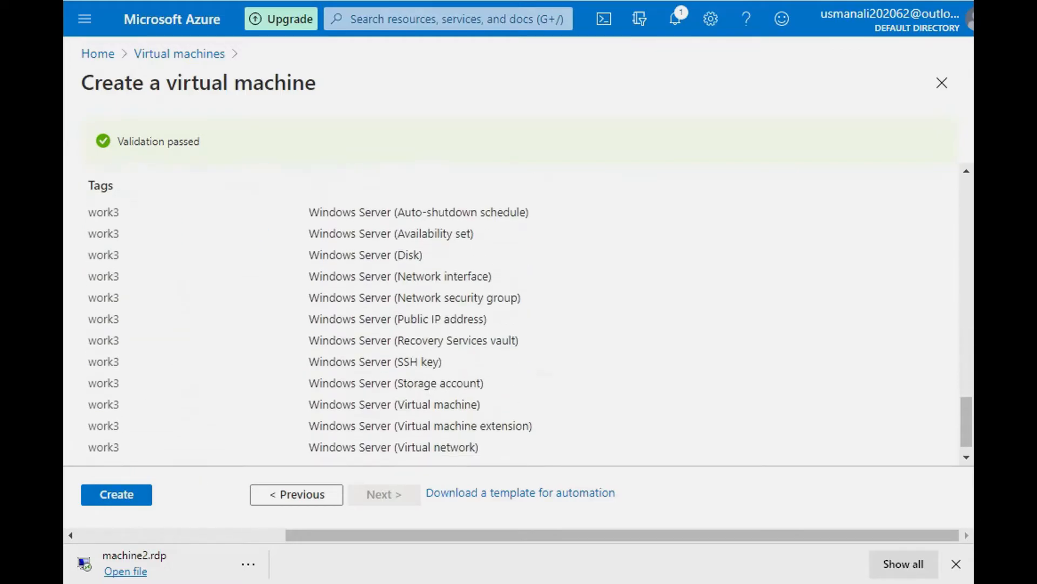
pyautogui.scroll(3, 519, 308)
pyautogui.scroll(10, 519, 314)
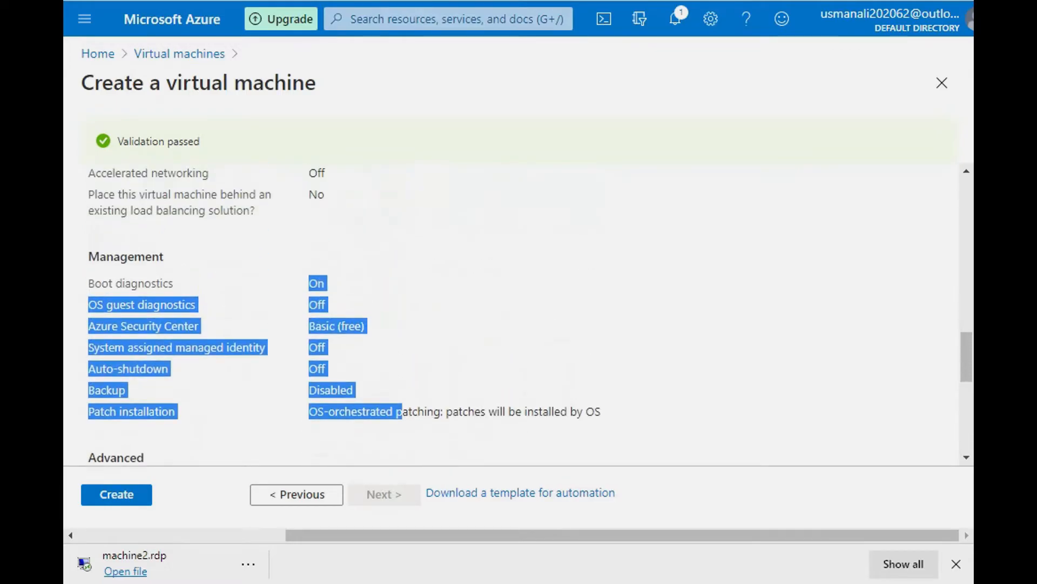
pyautogui.scroll(4, 519, 310)
pyautogui.scroll(-7, 519, 310)
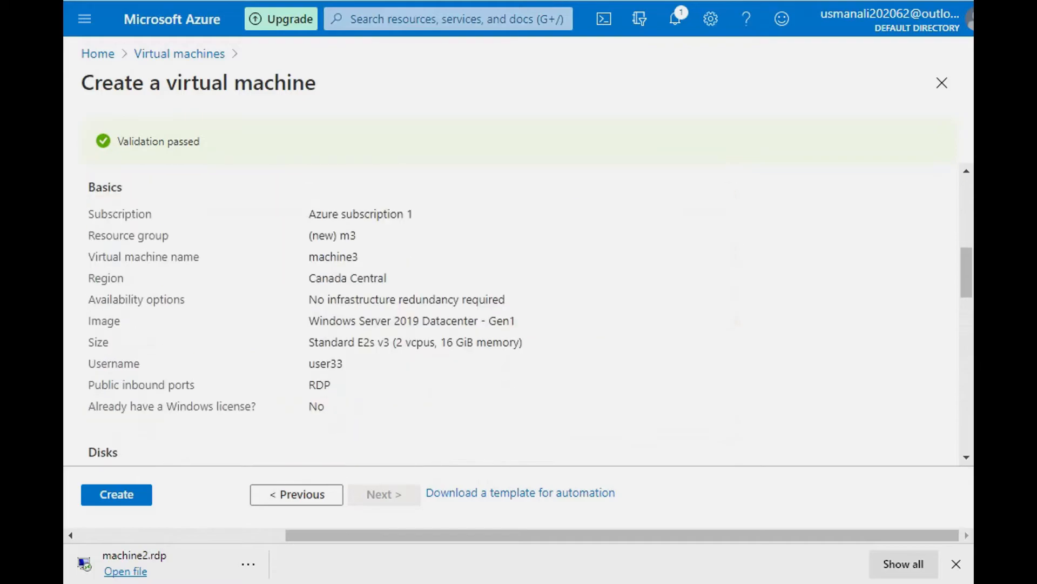
pyautogui.scroll(8, 519, 313)
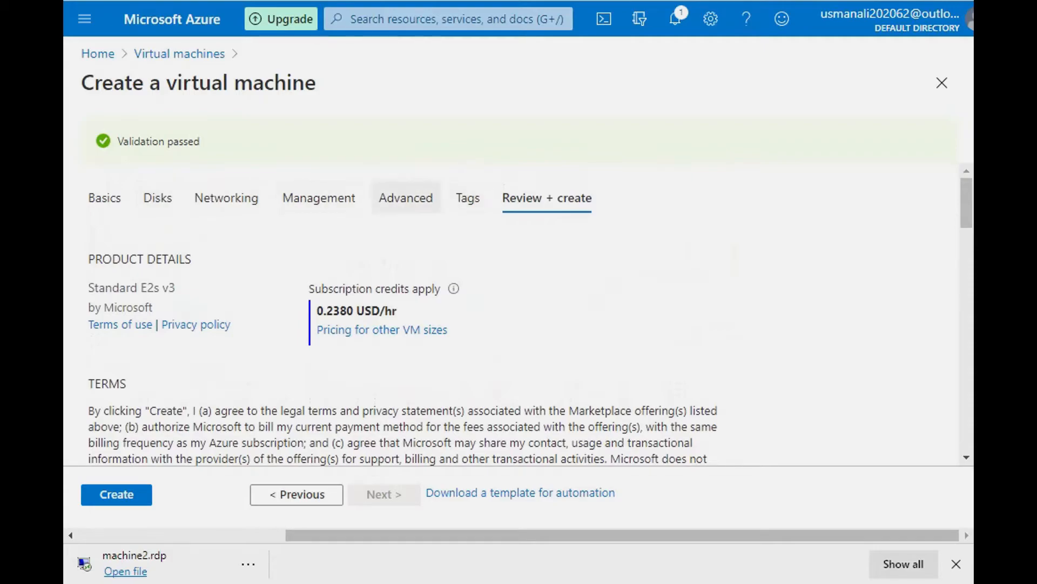
pyautogui.scroll(-8, 519, 313)
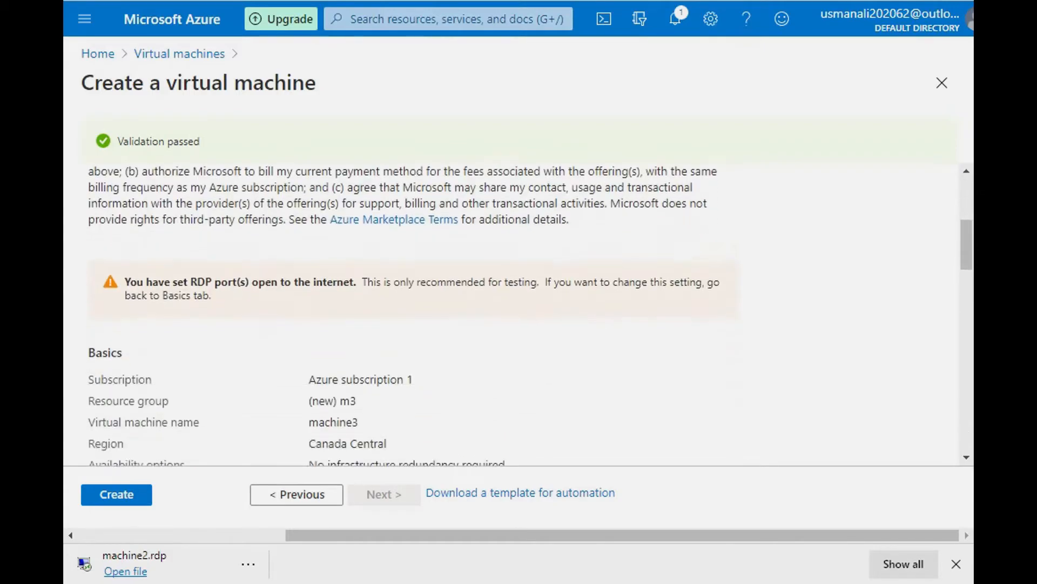
# Step: Create the virtual machine and open the machine3 resource once its deployment has finished
pyautogui.click(116, 494)
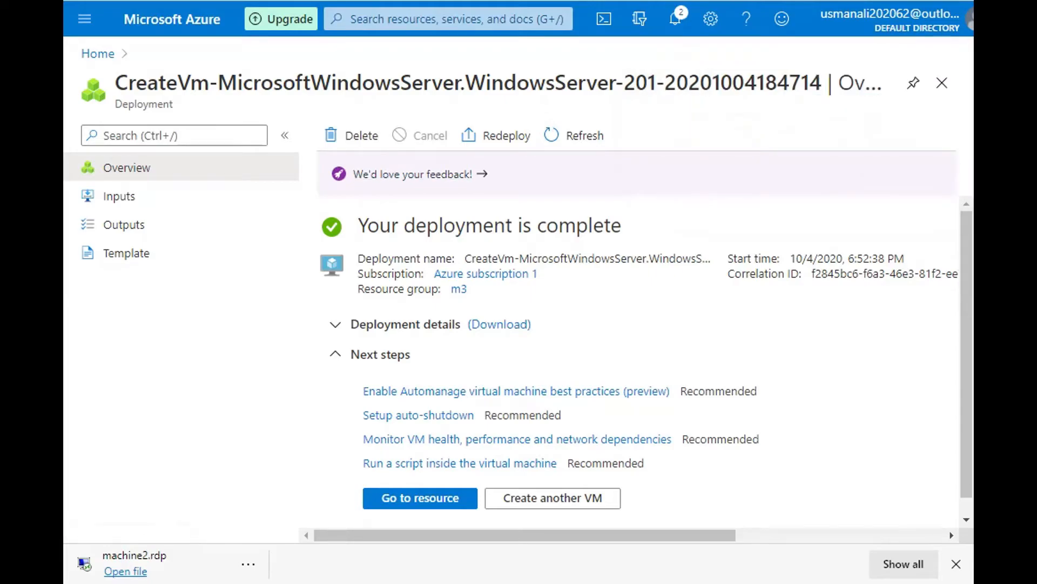
pyautogui.moveTo(967, 354)
pyautogui.mouseDown()
pyautogui.moveTo(967, 370)
pyautogui.moveTo(967, 354)
pyautogui.mouseUp()
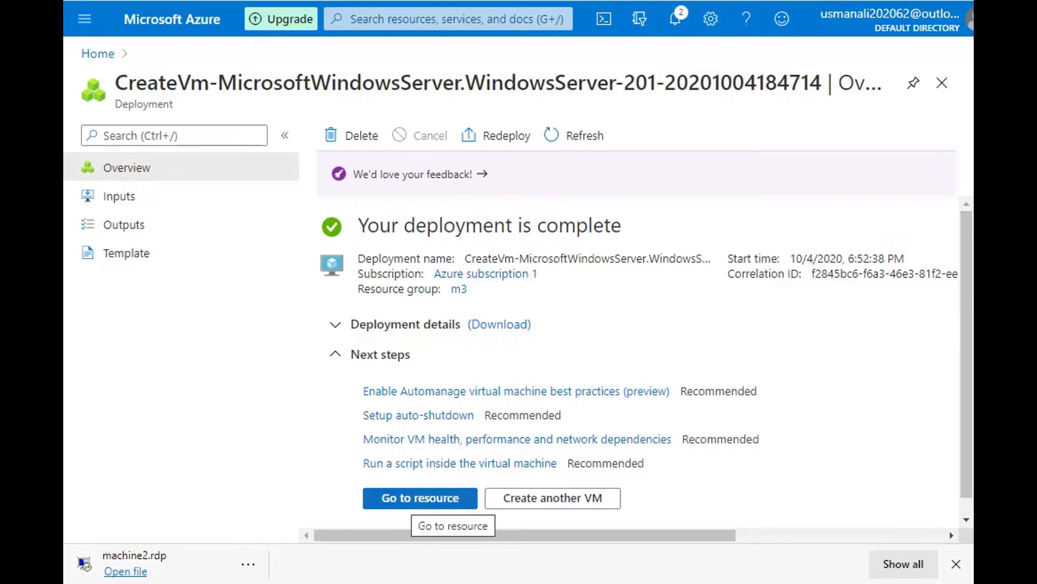
pyautogui.click(420, 498)
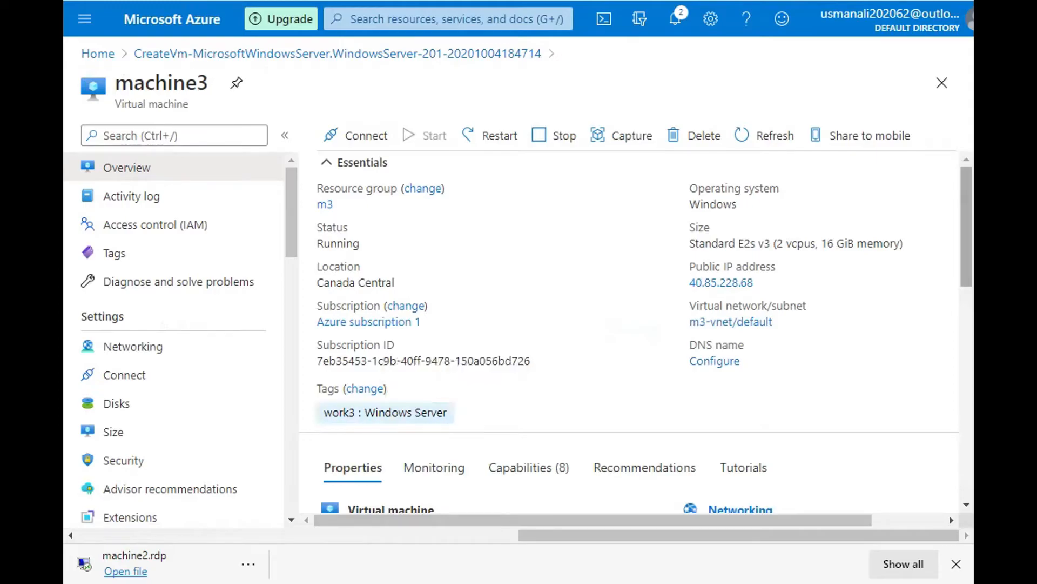
# Step: Check the properties in the machine3 overview and open its RDP connection settings
pyautogui.scroll(-10, 632, 325)
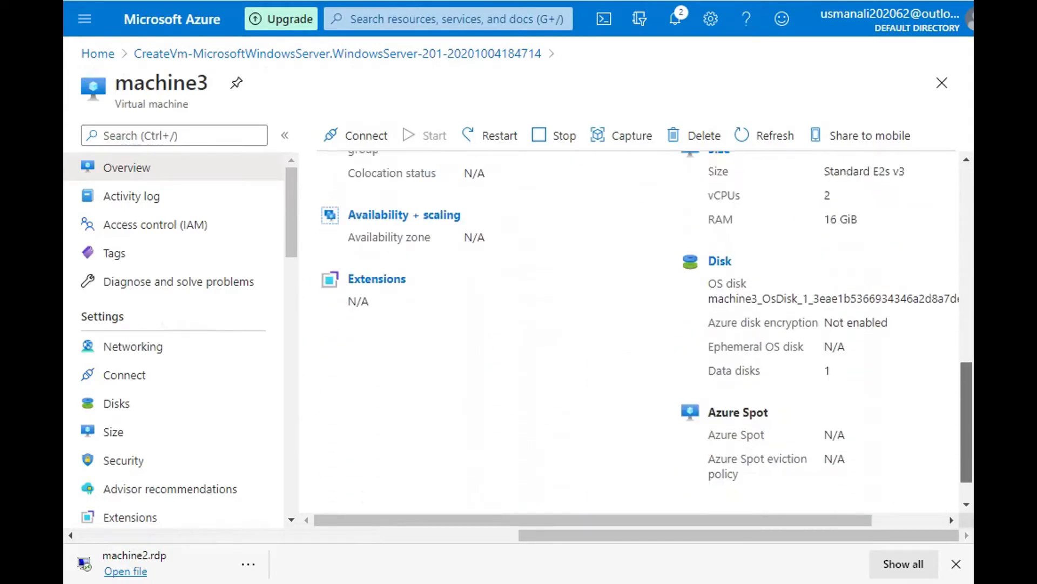
pyautogui.scroll(10, 632, 324)
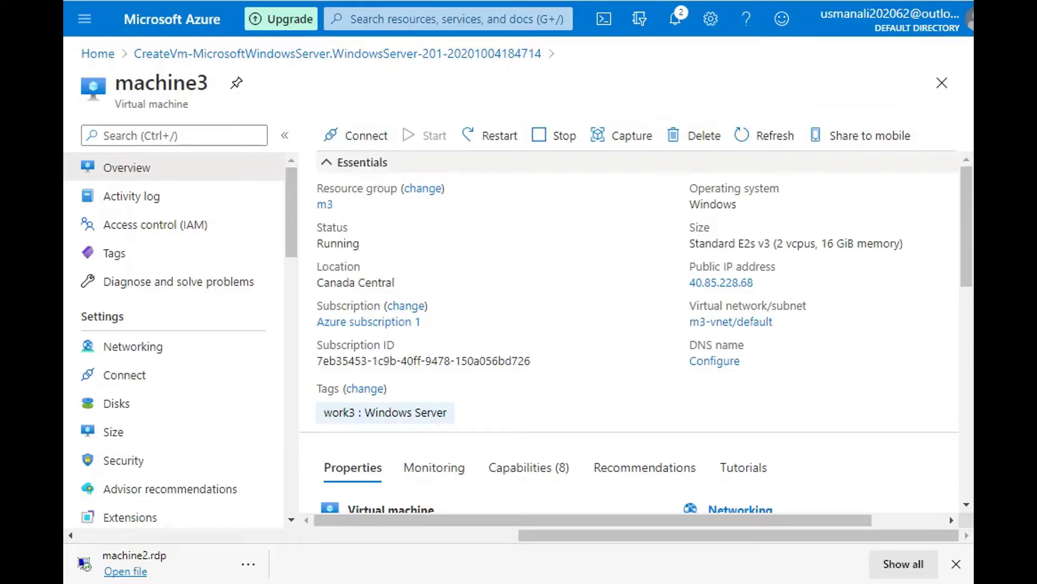
pyautogui.click(357, 136)
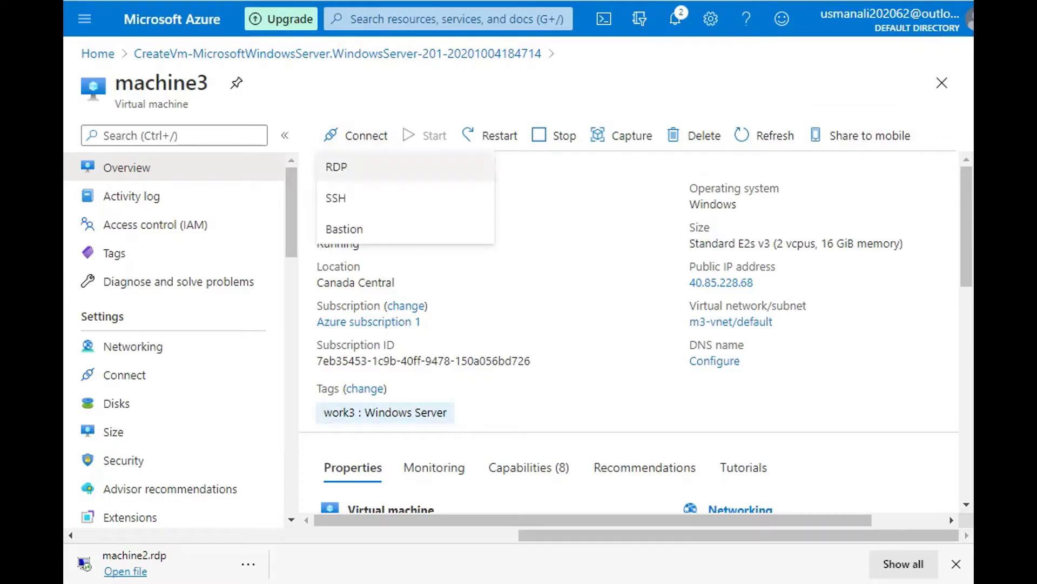
pyautogui.click(346, 172)
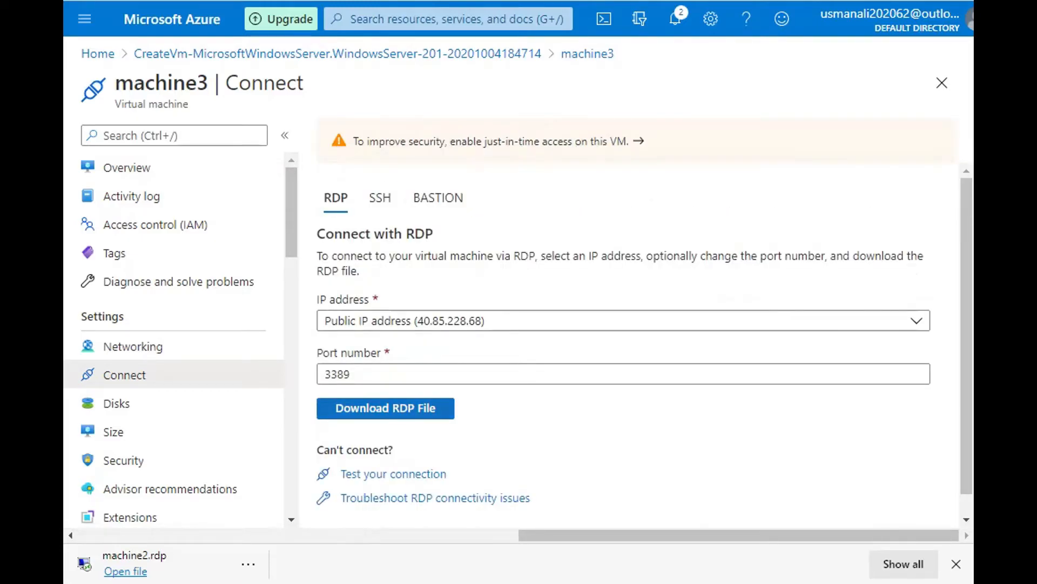
# Step: Download the RDP file for machine3, open it and agree to connect despite the unknown publisher
pyautogui.click(408, 409)
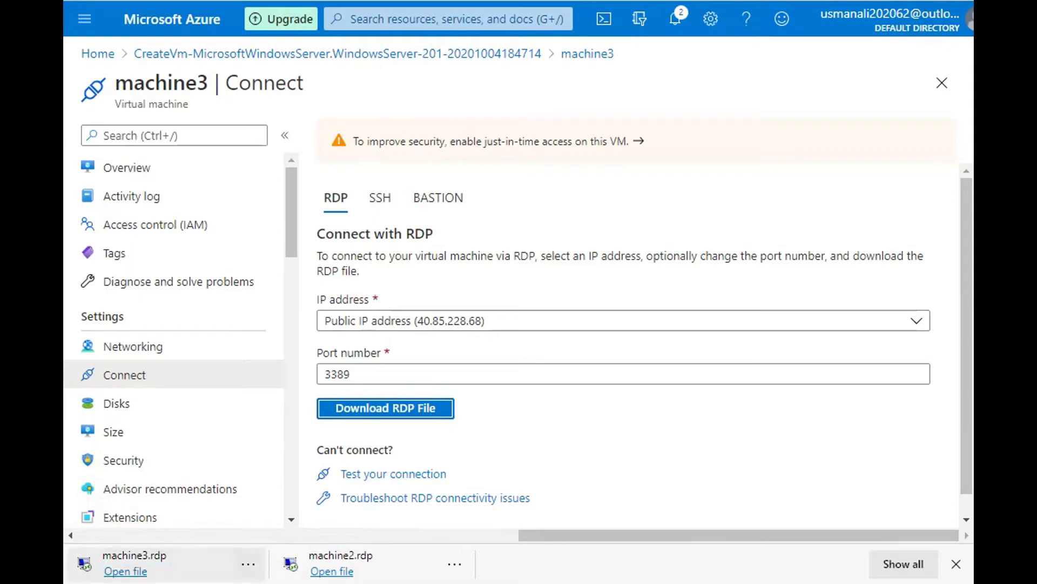
pyautogui.click(248, 564)
pyautogui.click(284, 373)
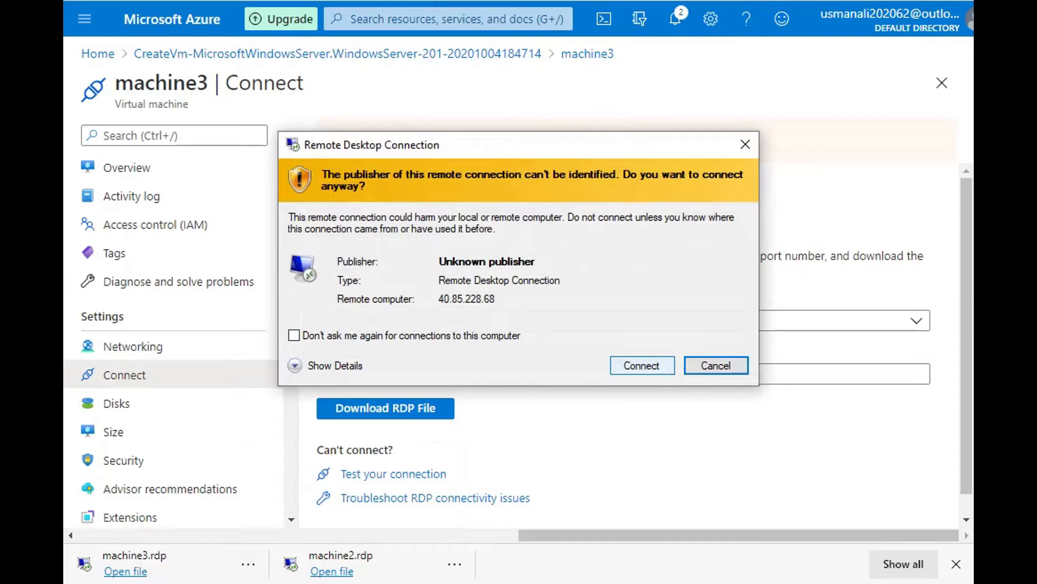
pyautogui.click(642, 366)
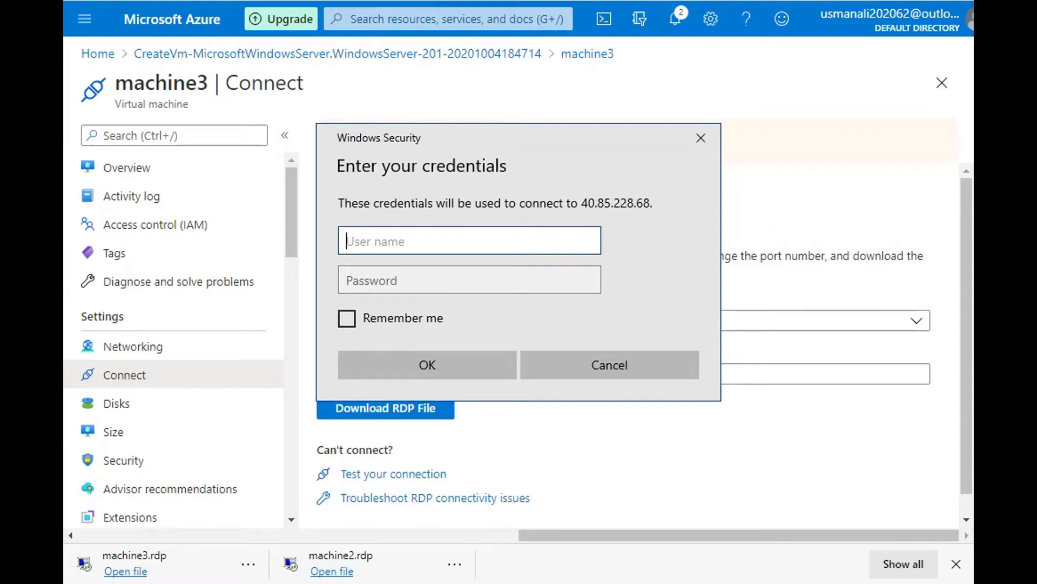
# Step: Sign in to the remote computer with the user name user33 and the account password
pyautogui.write('user33')
pyautogui.press('Tab')
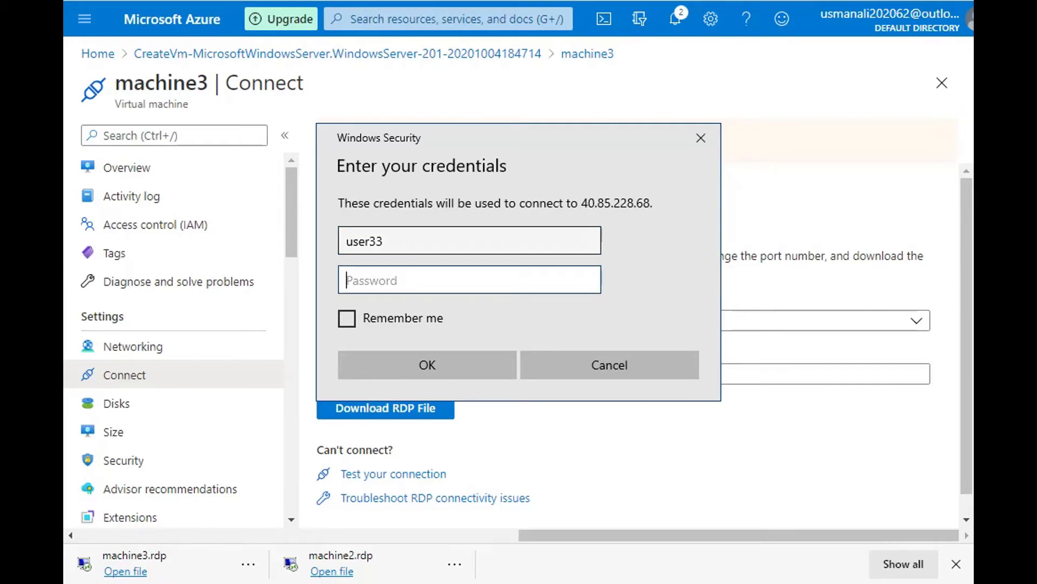
pyautogui.write('••••••••••••')
pyautogui.press('Return')
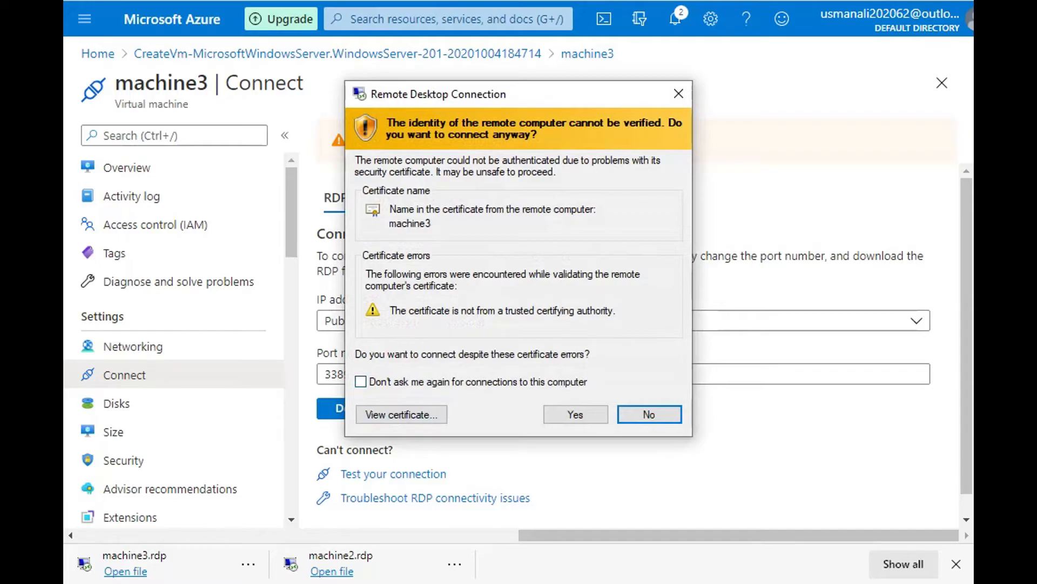
# Step: Accept the untrusted certificate of machine3 and proceed with the remote desktop connection
pyautogui.click(361, 382)
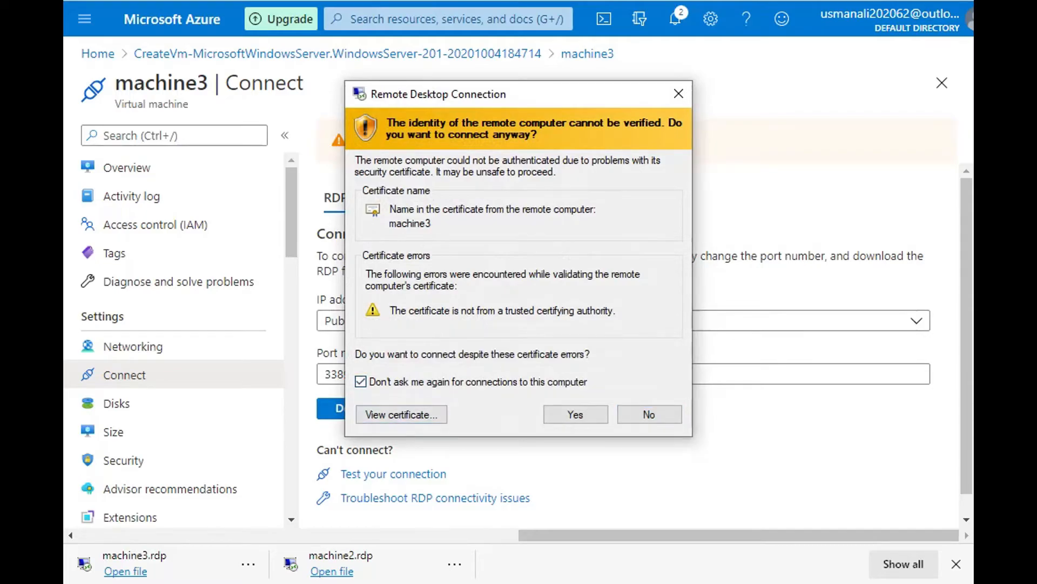
pyautogui.click(361, 381)
pyautogui.click(576, 414)
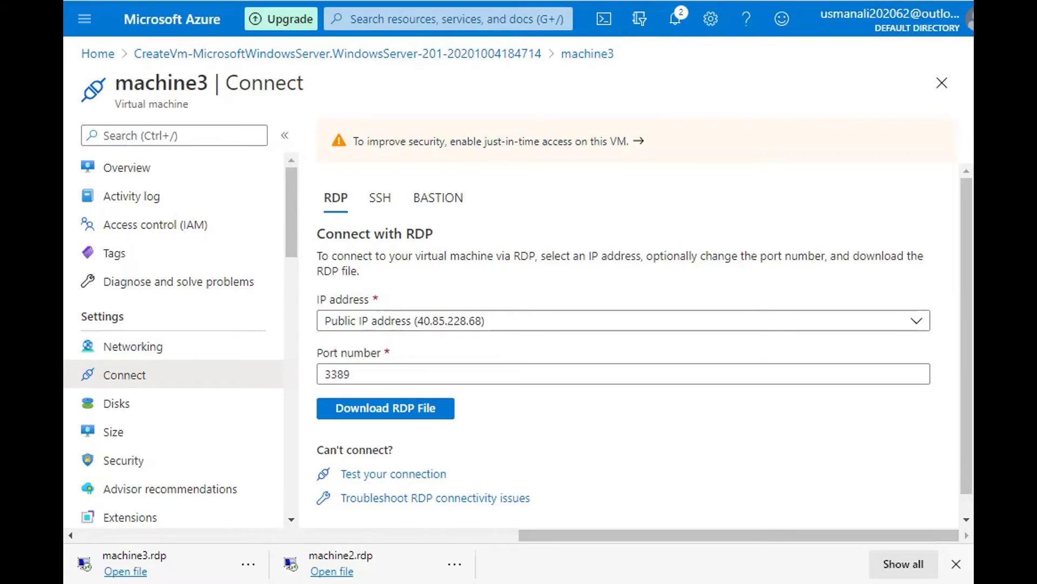
pyautogui.click(501, 582)
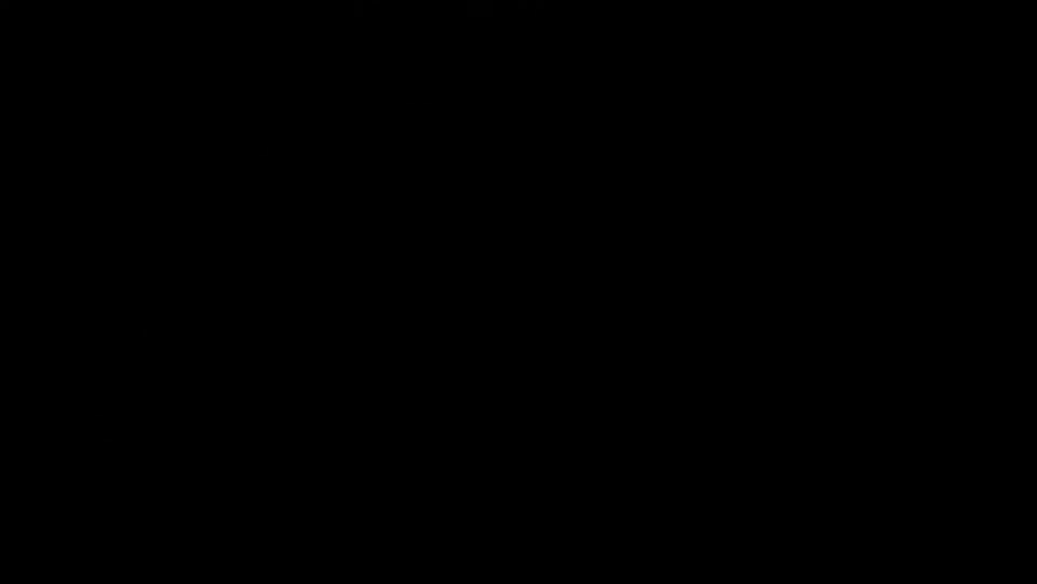
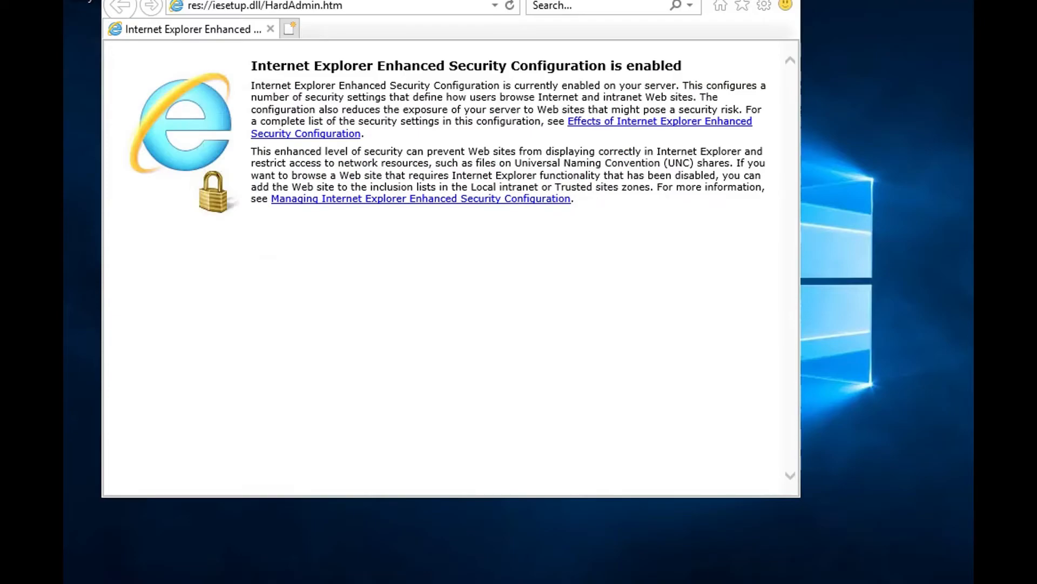
# Step: Go to google.com in the remote machine's Internet Explorer and acknowledge the secure connection alert
pyautogui.click(265, 5)
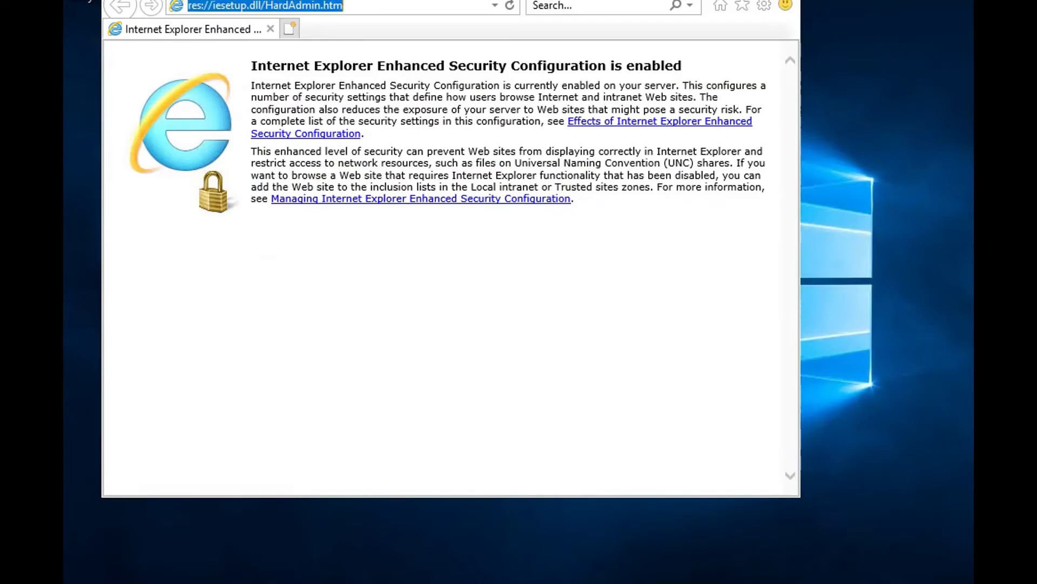
pyautogui.write('google')
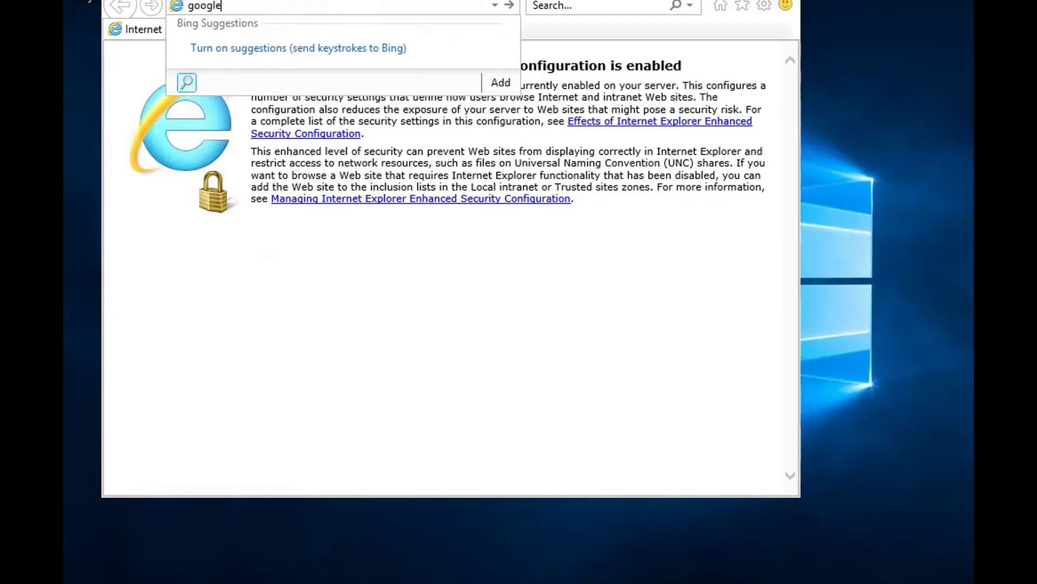
pyautogui.write('.com')
pyautogui.press('Return')
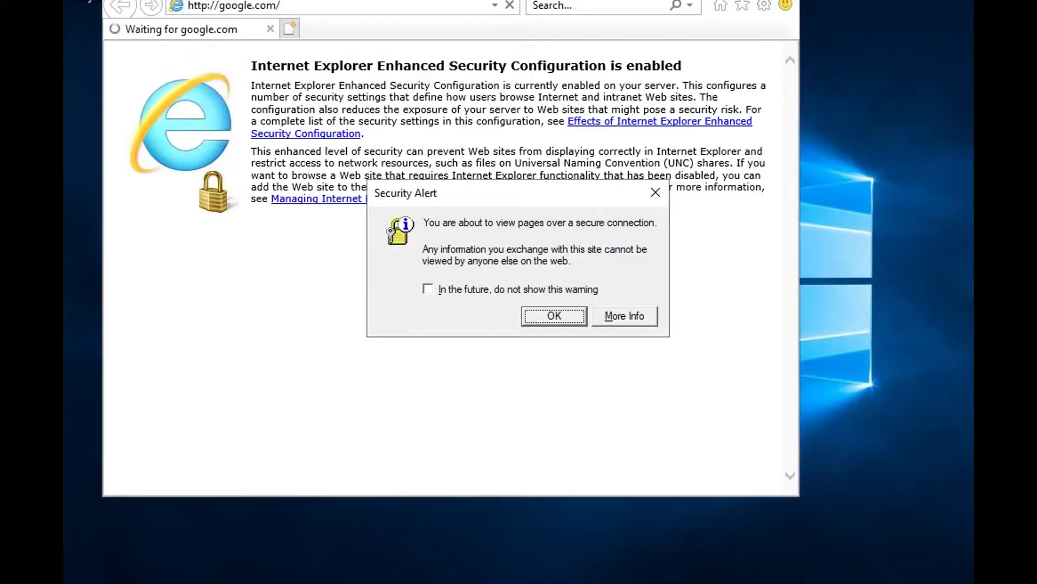
pyautogui.press('Return')
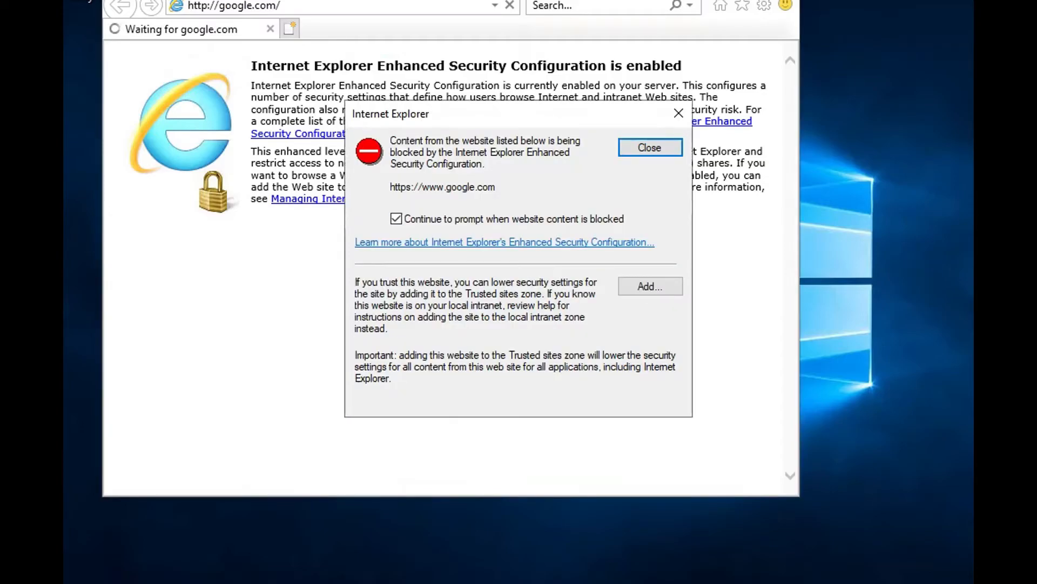
pyautogui.click(650, 286)
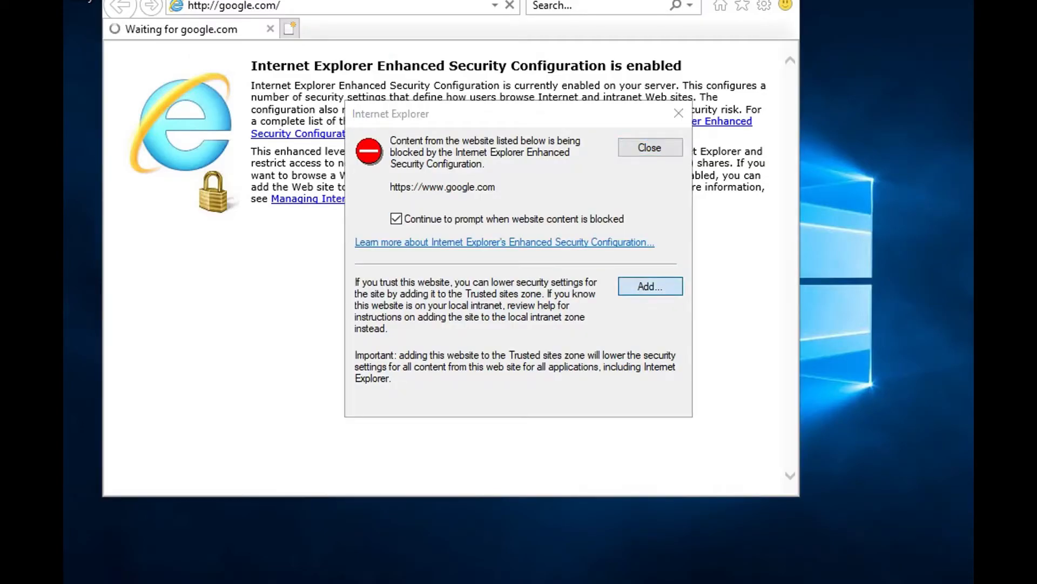
pyautogui.click(643, 246)
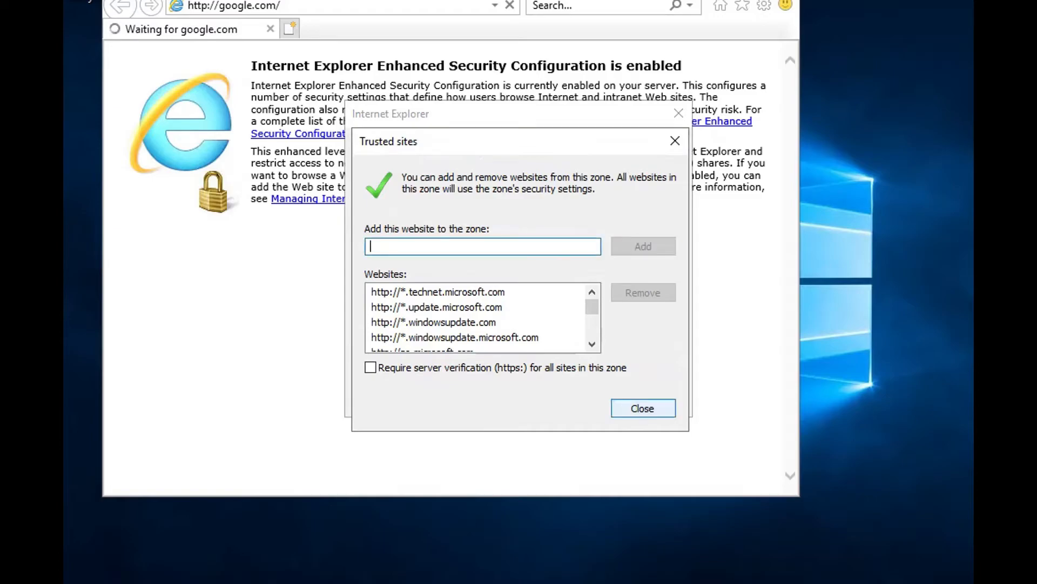
pyautogui.click(643, 408)
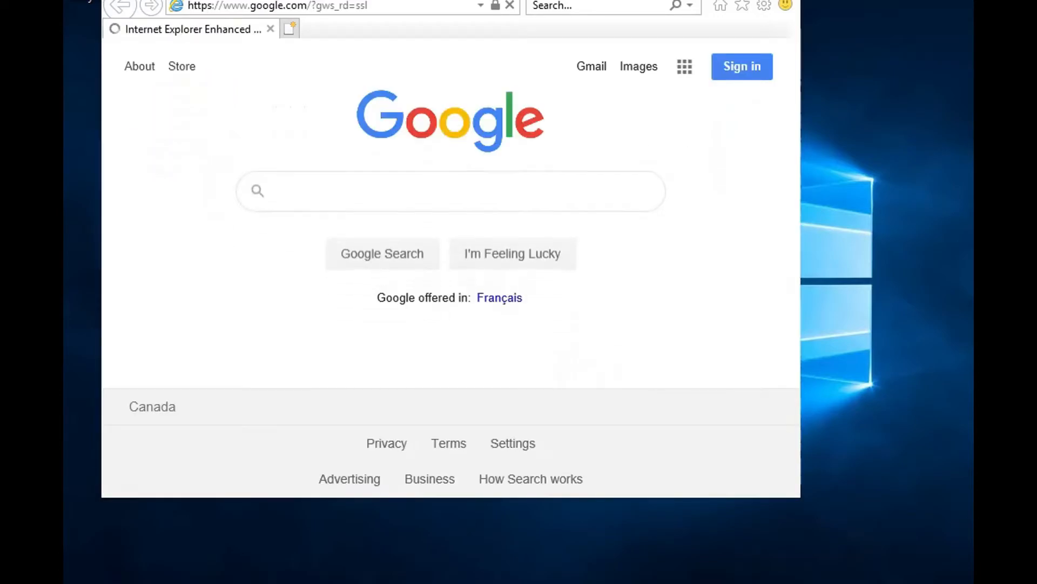
pyautogui.click(649, 286)
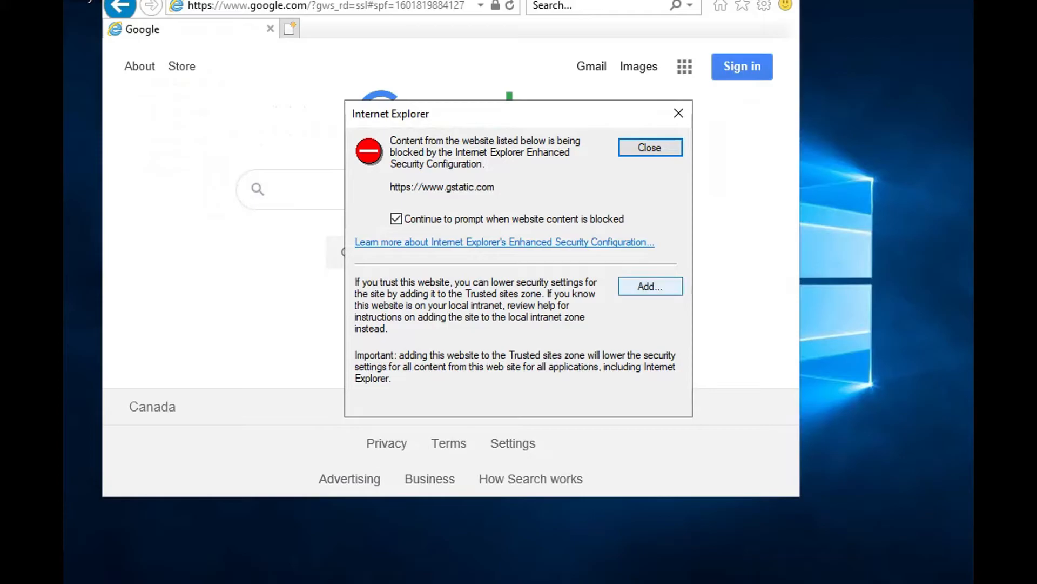
pyautogui.click(643, 247)
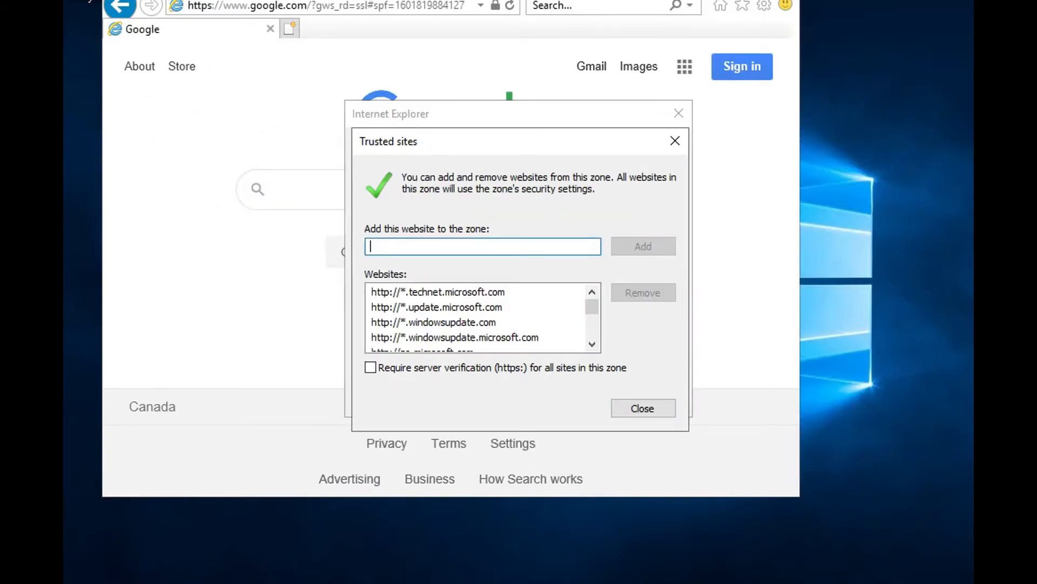
pyautogui.click(643, 408)
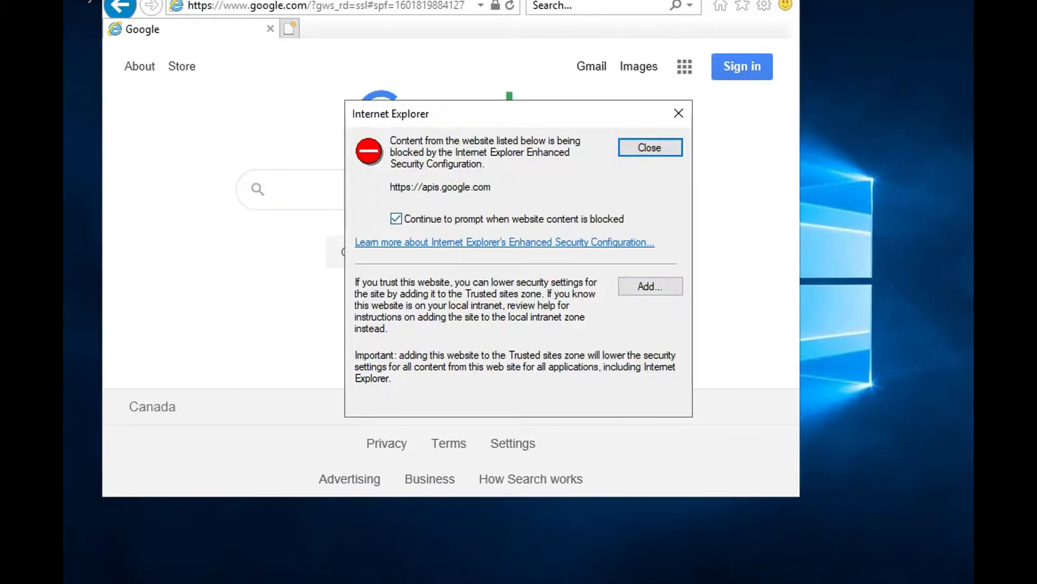
pyautogui.click(650, 285)
pyautogui.click(643, 247)
pyautogui.click(643, 408)
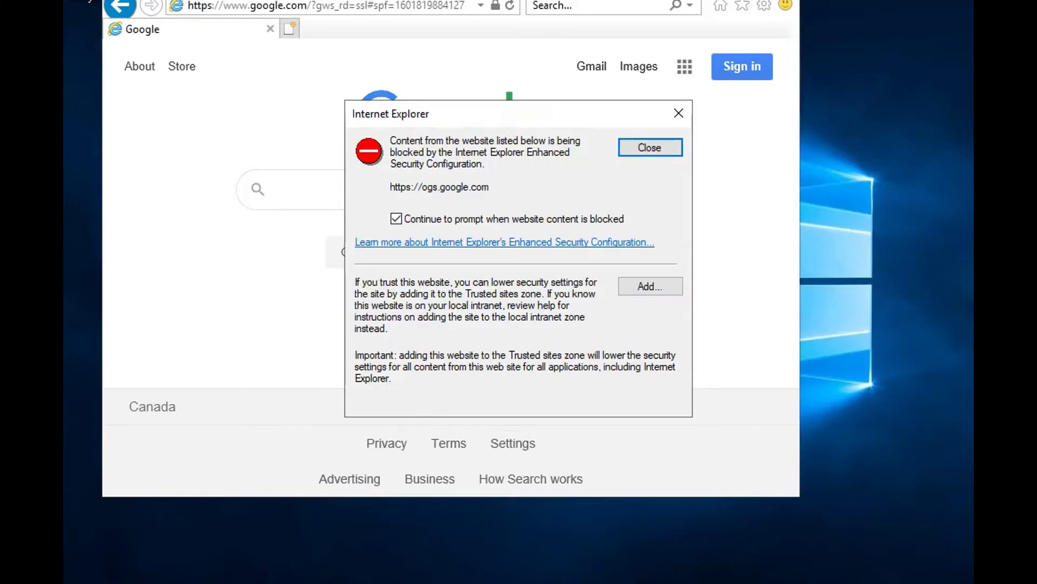
pyautogui.click(647, 285)
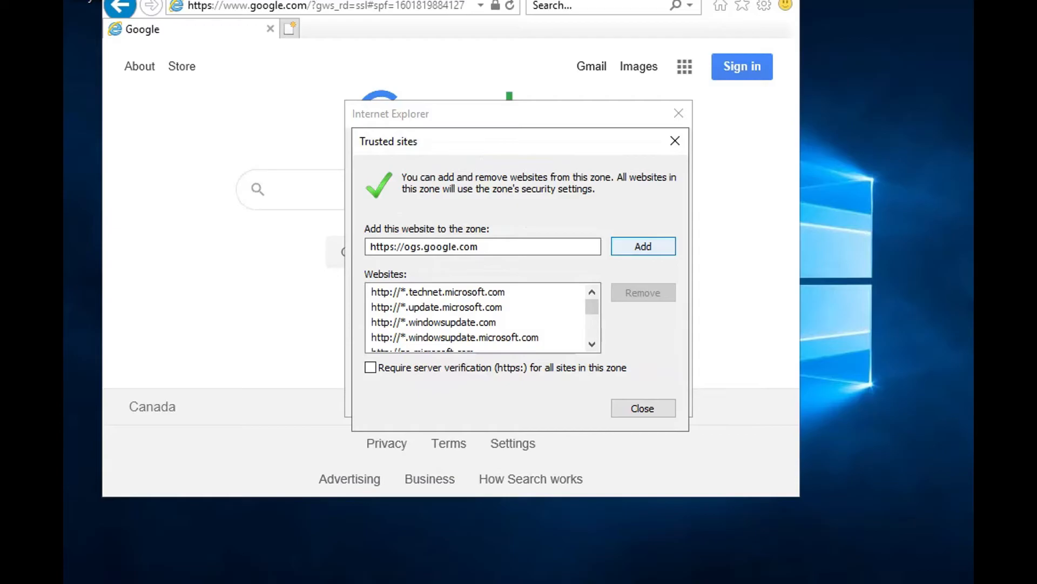
pyautogui.click(643, 247)
pyautogui.click(642, 408)
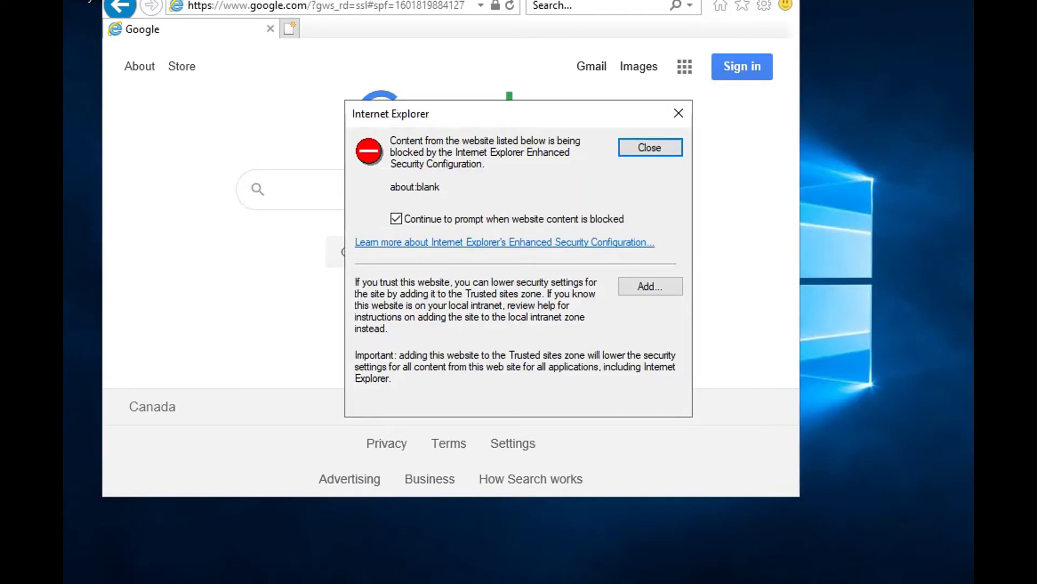
# Step: Add about:blank to the Trusted sites zone and decline the offer to switch to Chrome
pyautogui.click(650, 286)
pyautogui.press('Return')
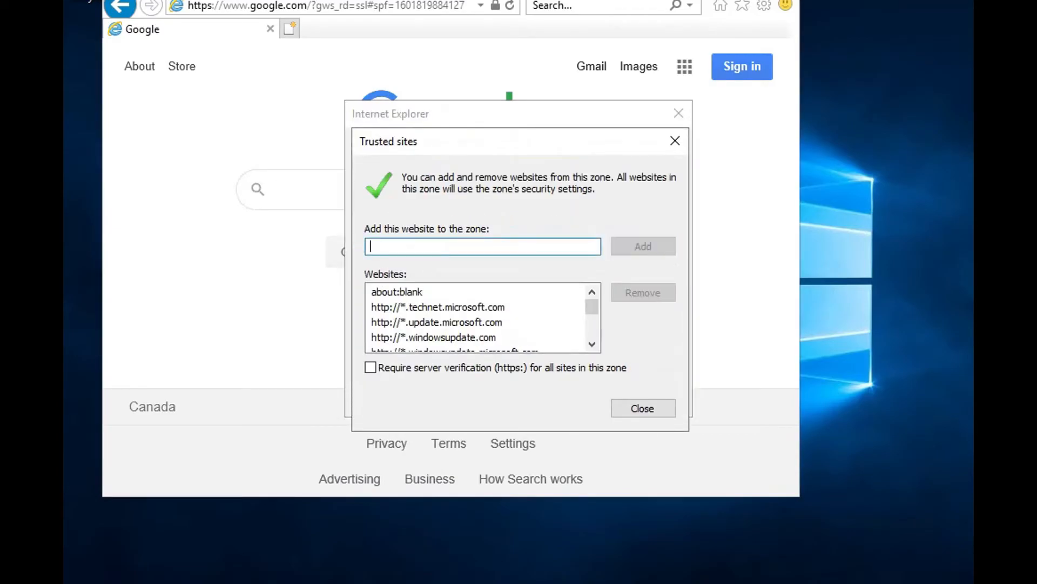
pyautogui.click(643, 408)
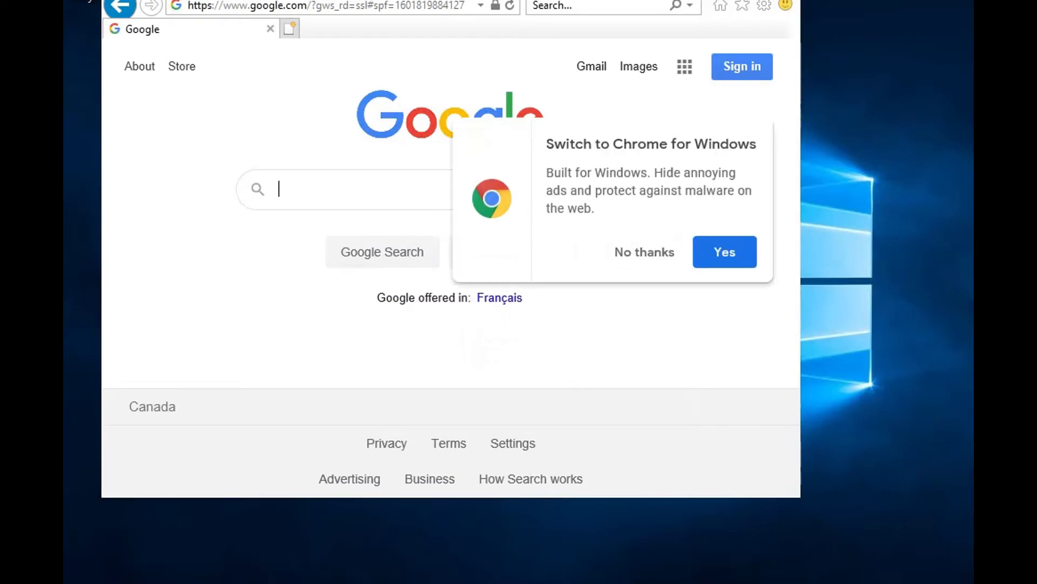
pyautogui.click(645, 252)
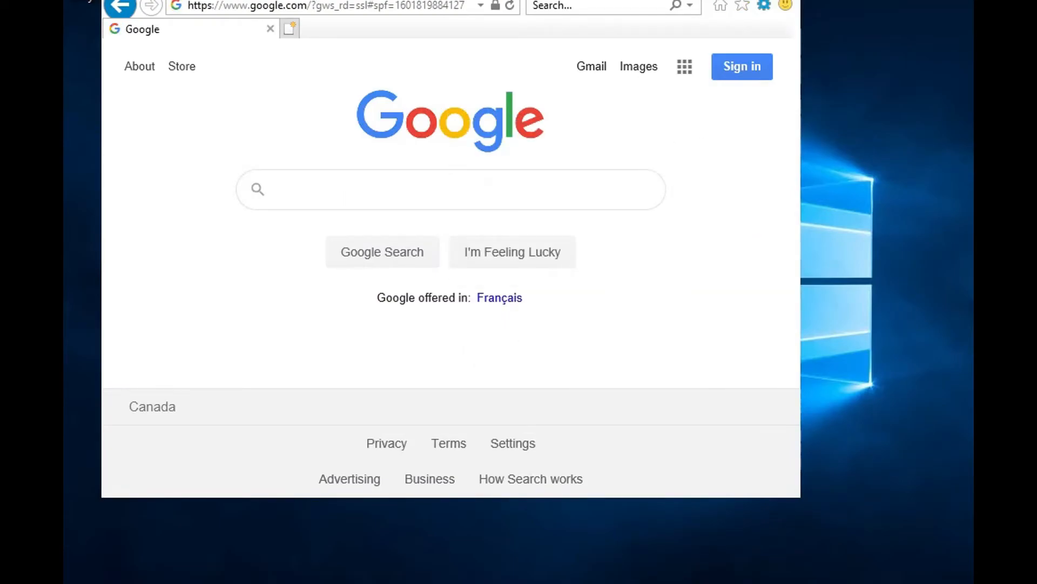
# Step: Open the custom security level settings of the Trusted sites zone in the Internet options
pyautogui.click(764, 5)
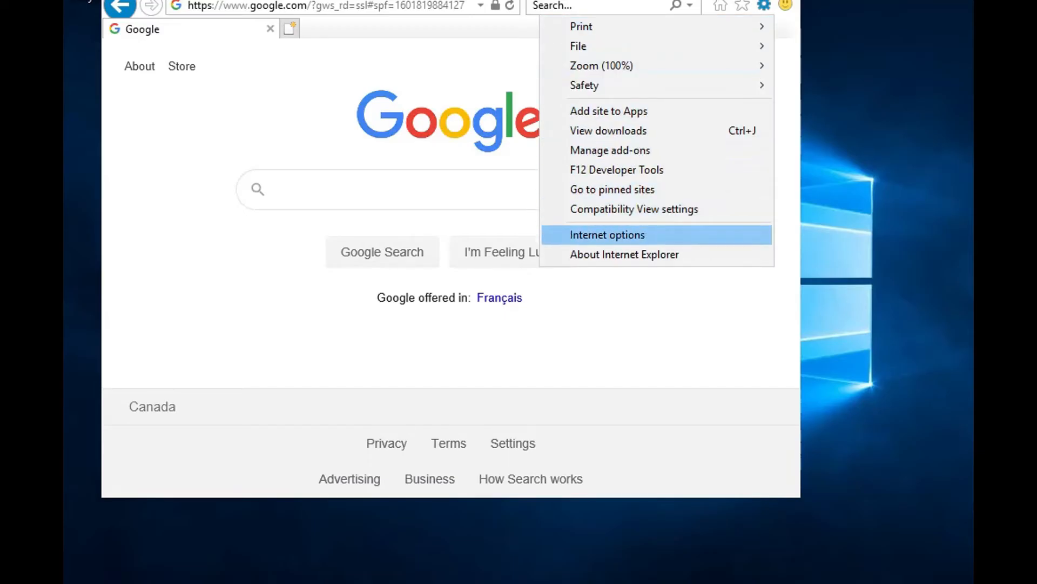
pyautogui.click(607, 235)
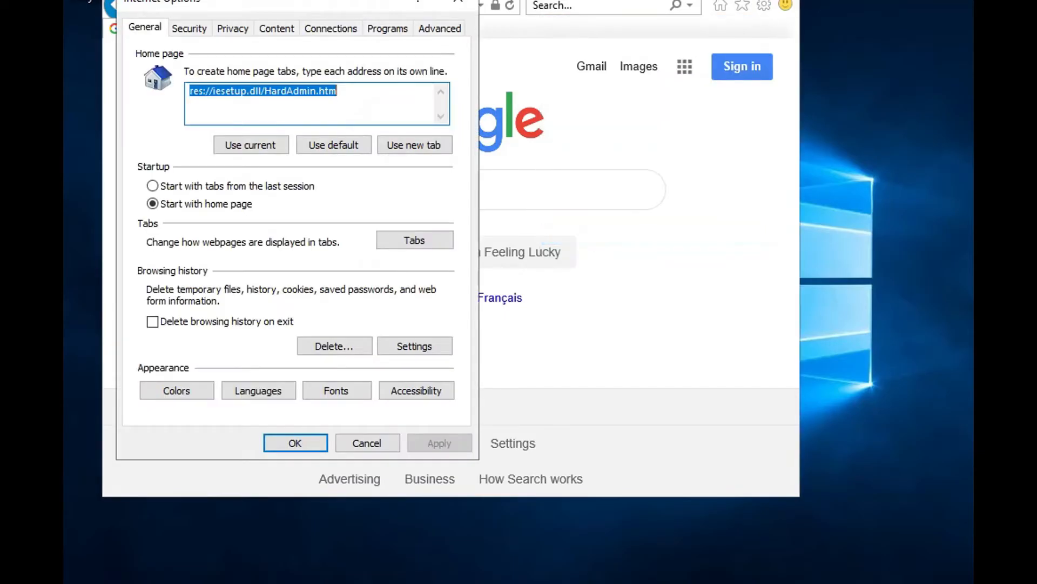
pyautogui.click(189, 28)
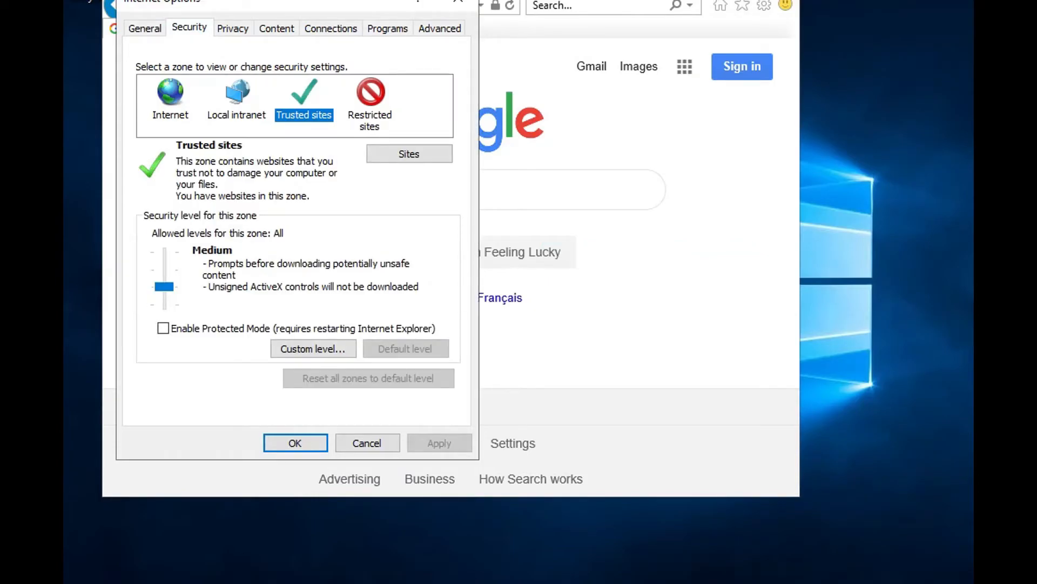
pyautogui.click(314, 348)
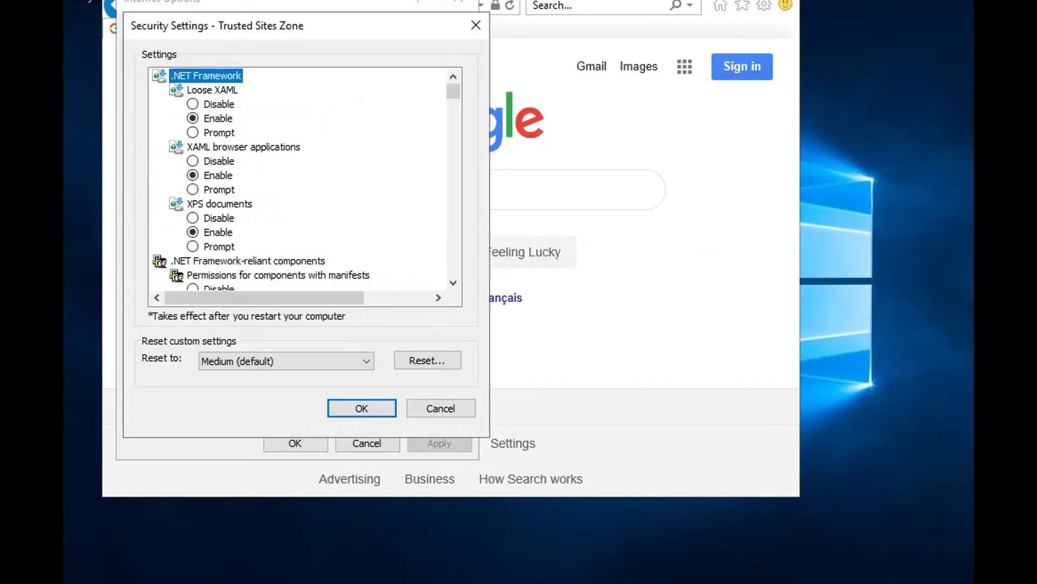
# Step: Set File download in the Downloads section of the Trusted sites security settings to Enable
pyautogui.scroll(-3, 305, 178)
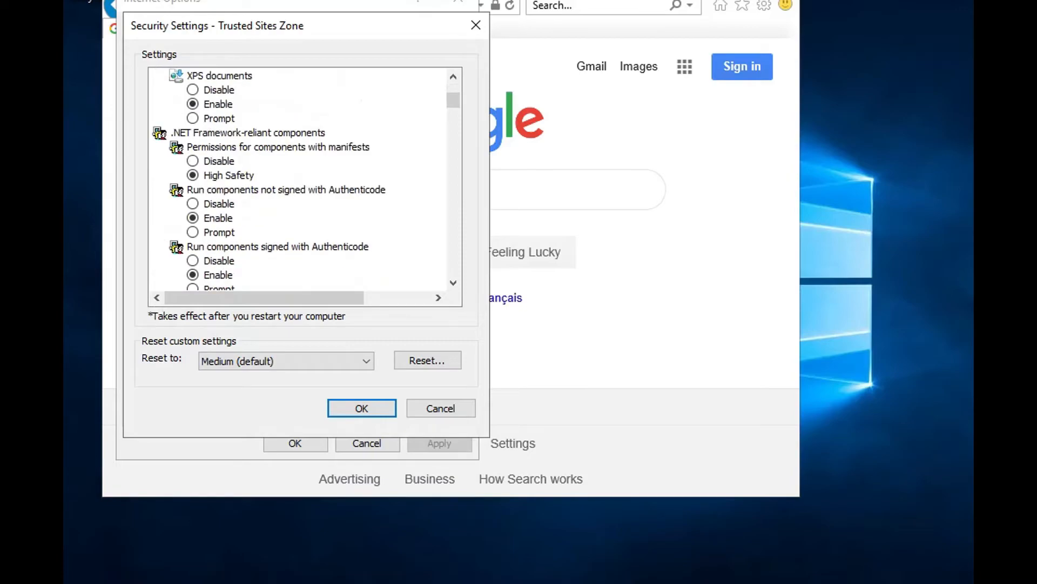
pyautogui.scroll(-6, 298, 178)
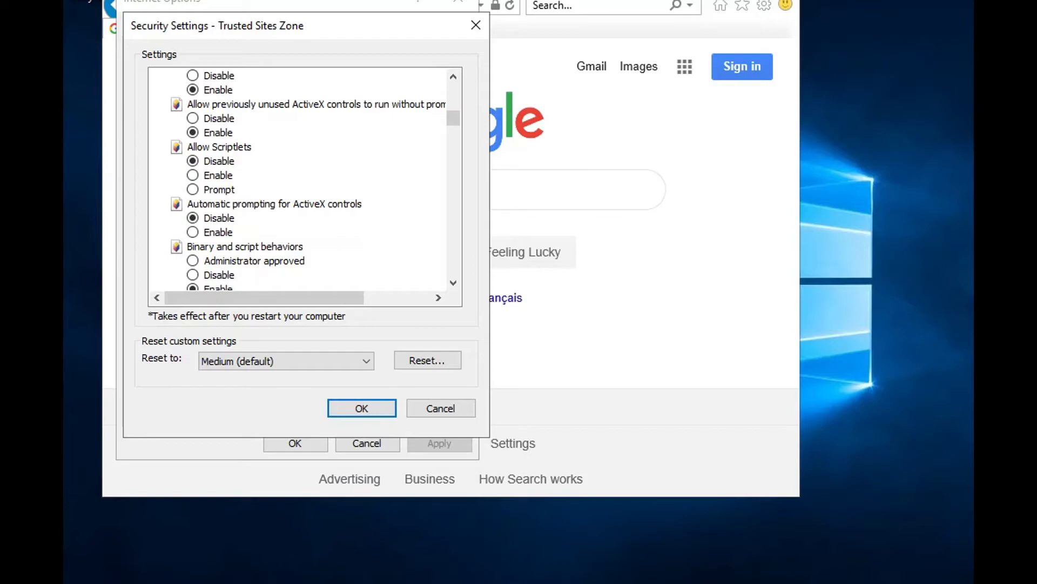
pyautogui.scroll(-1, 306, 179)
pyautogui.scroll(-5, 454, 282)
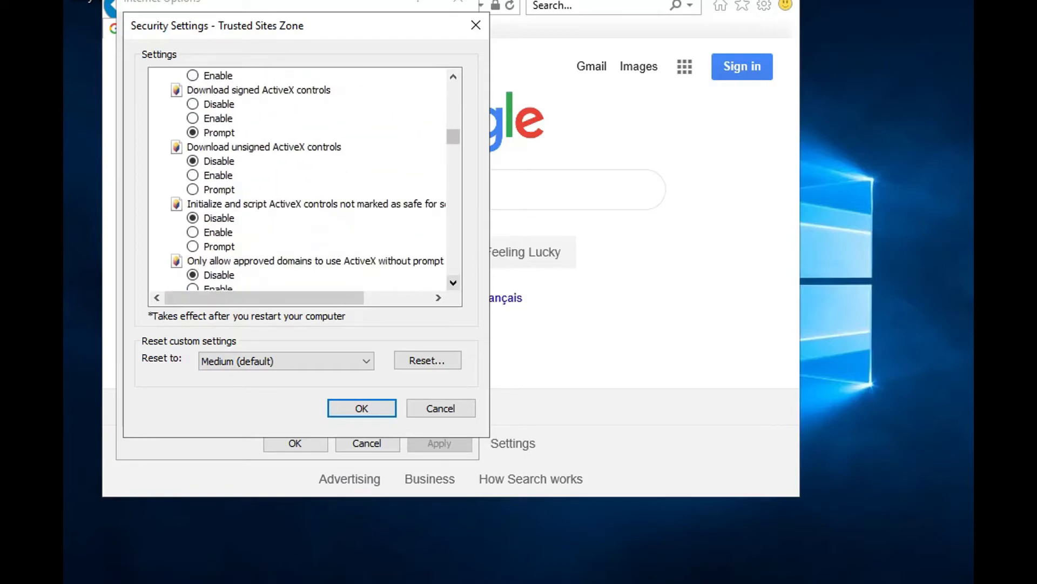
pyautogui.scroll(-2, 305, 179)
pyautogui.scroll(-4, 454, 282)
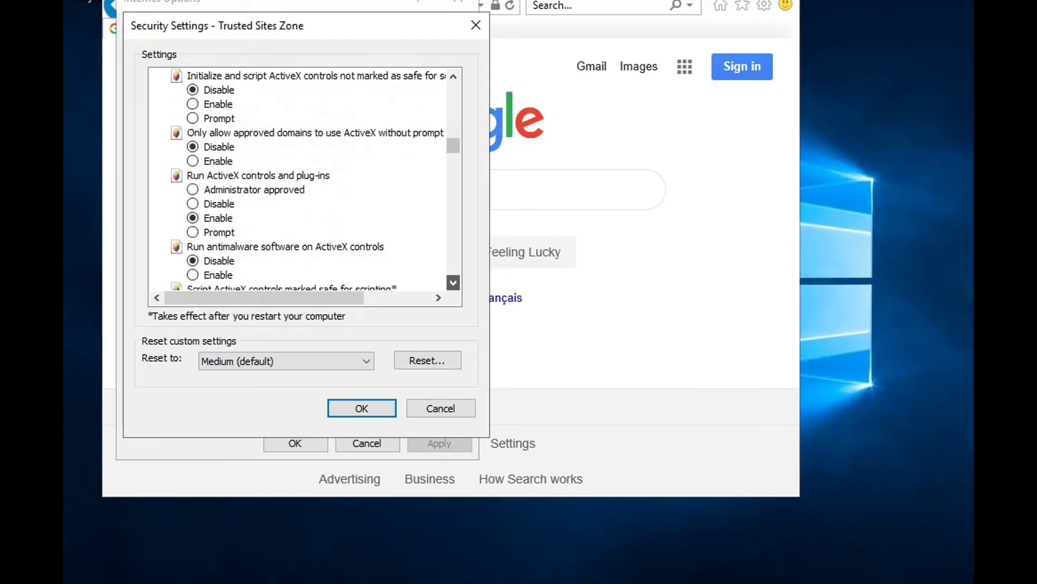
pyautogui.scroll(-2, 453, 283)
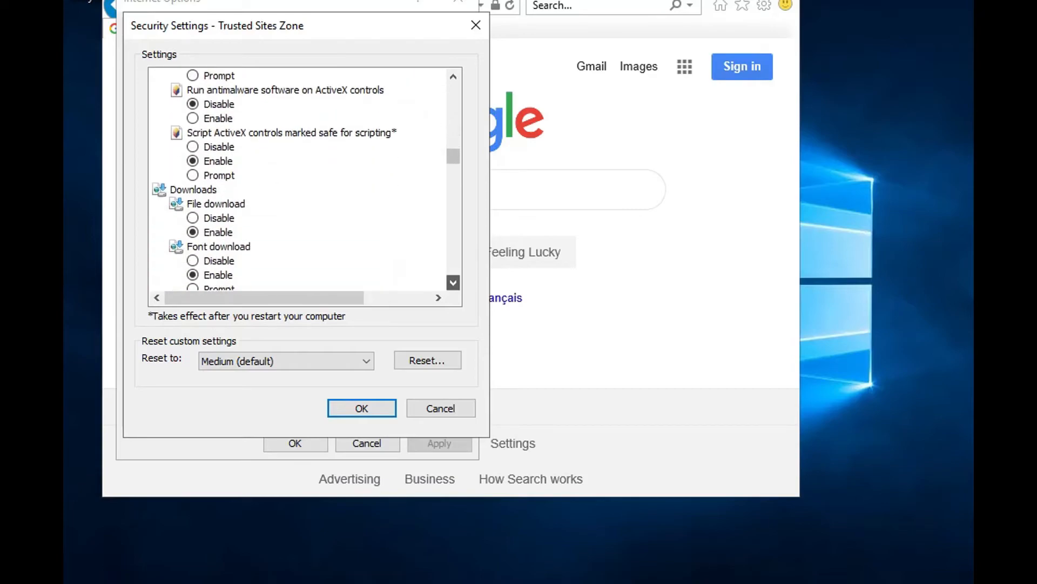
pyautogui.click(193, 147)
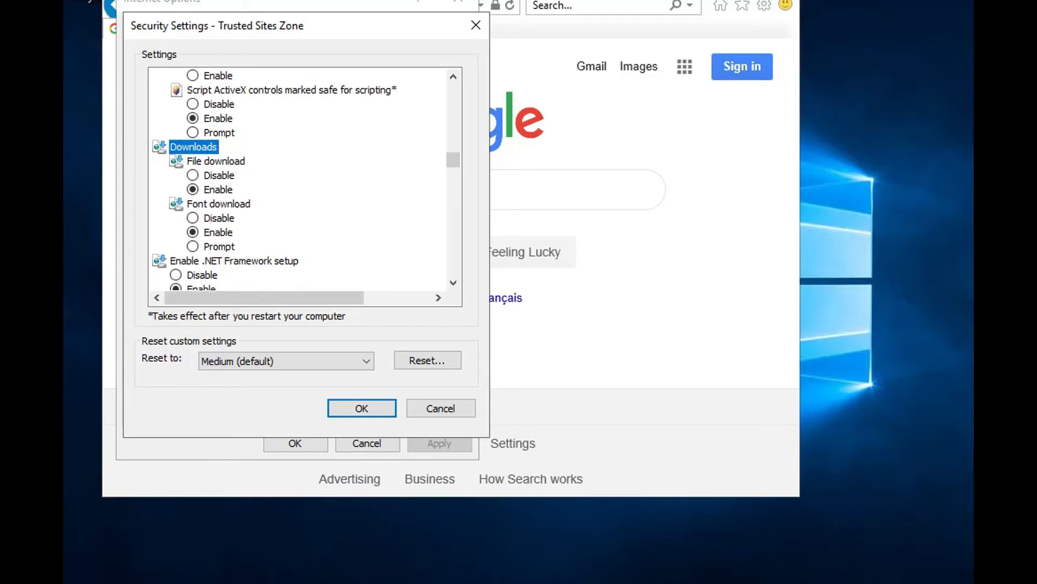
pyautogui.click(453, 282)
pyautogui.click(453, 282)
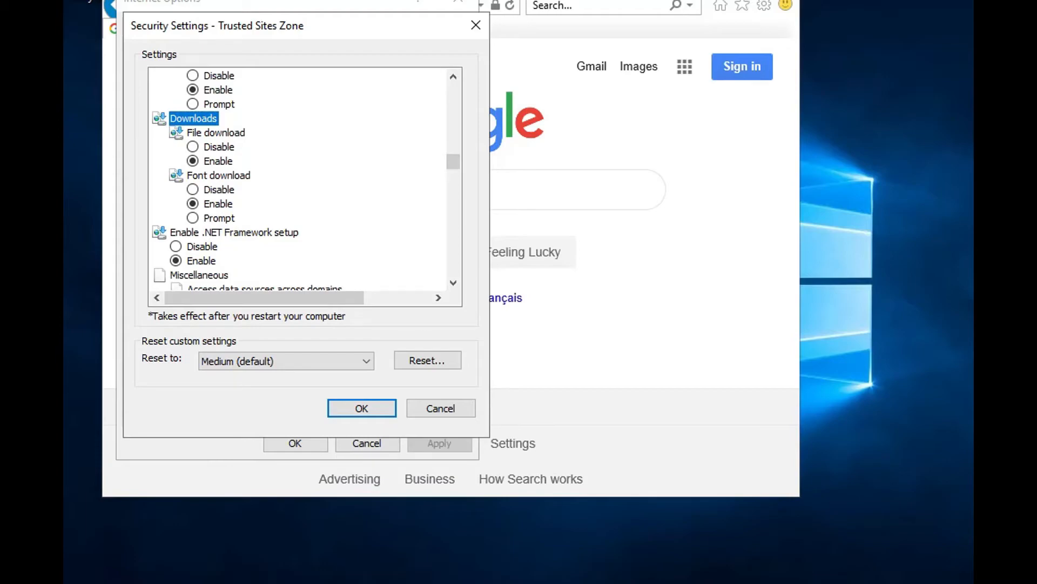
pyautogui.click(193, 147)
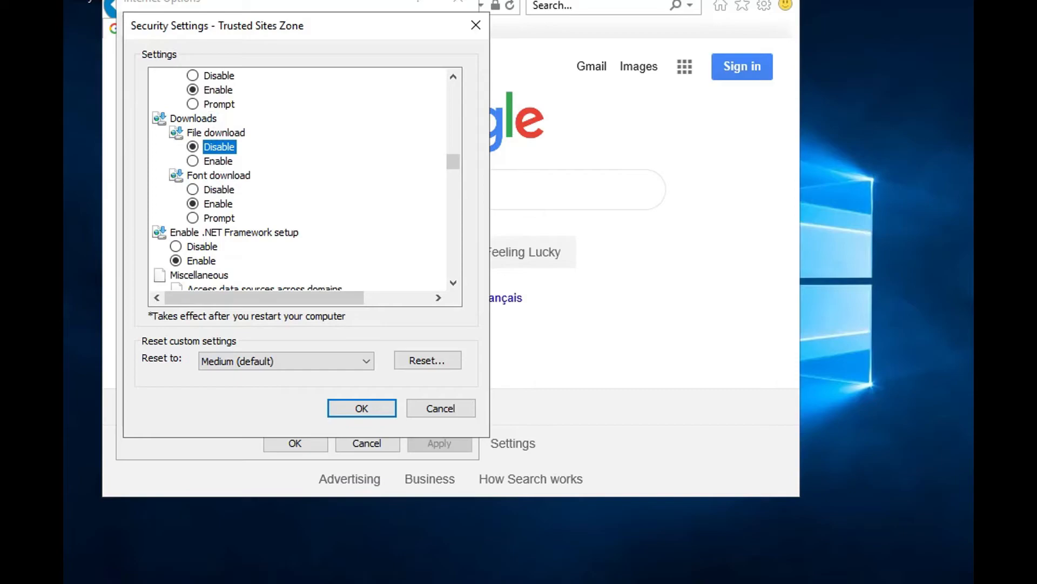
pyautogui.click(193, 161)
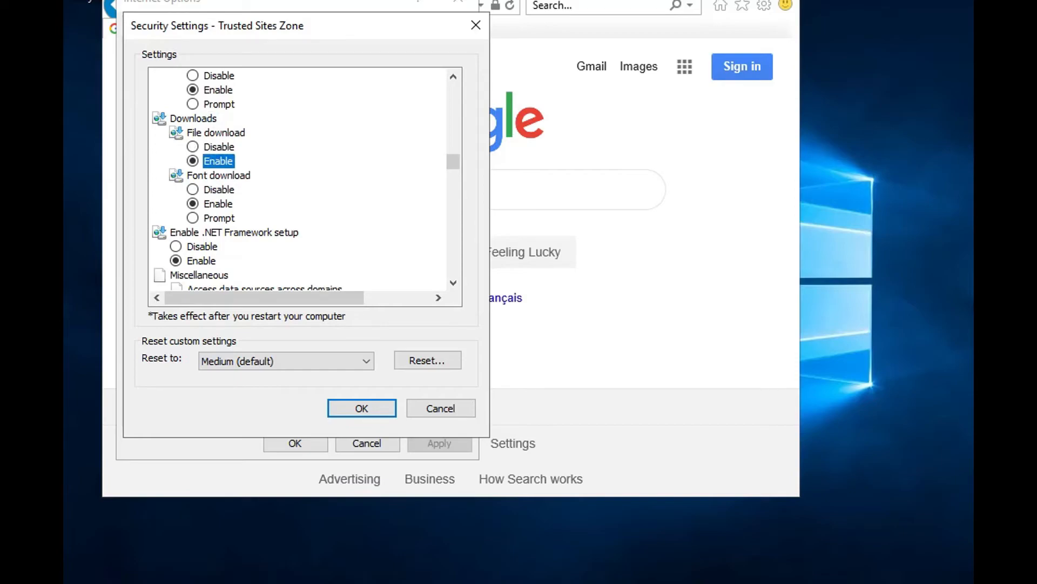
# Step: Save the custom Trusted sites settings, confirm changing the zone, and apply and close the Internet options
pyautogui.click(361, 408)
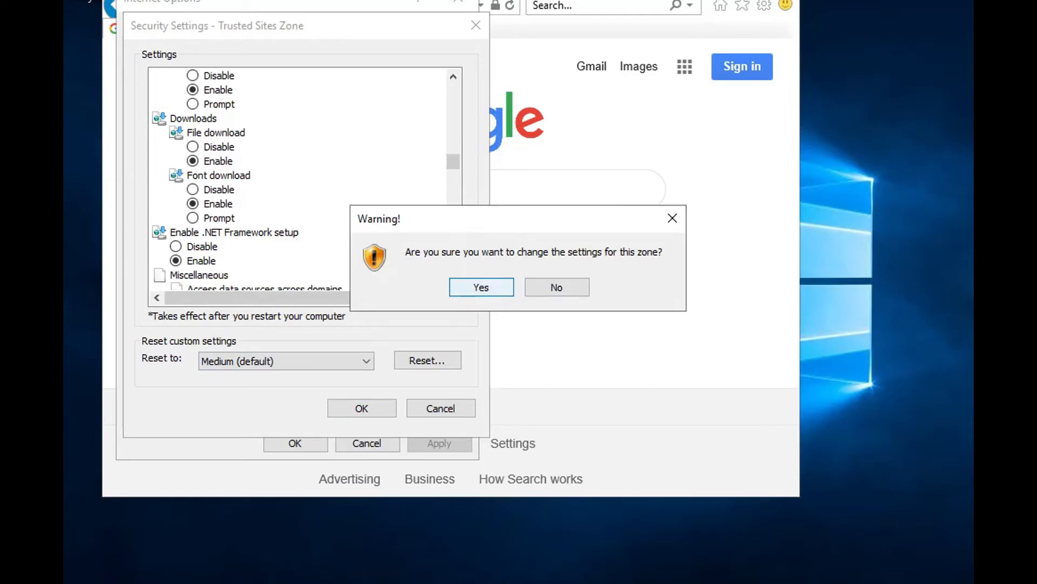
pyautogui.click(481, 287)
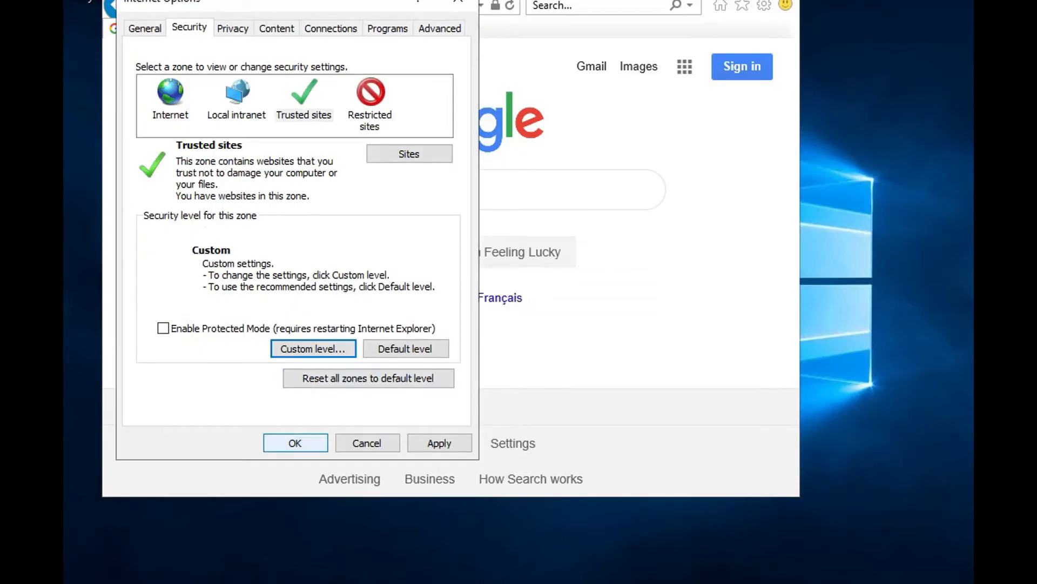
pyautogui.click(440, 442)
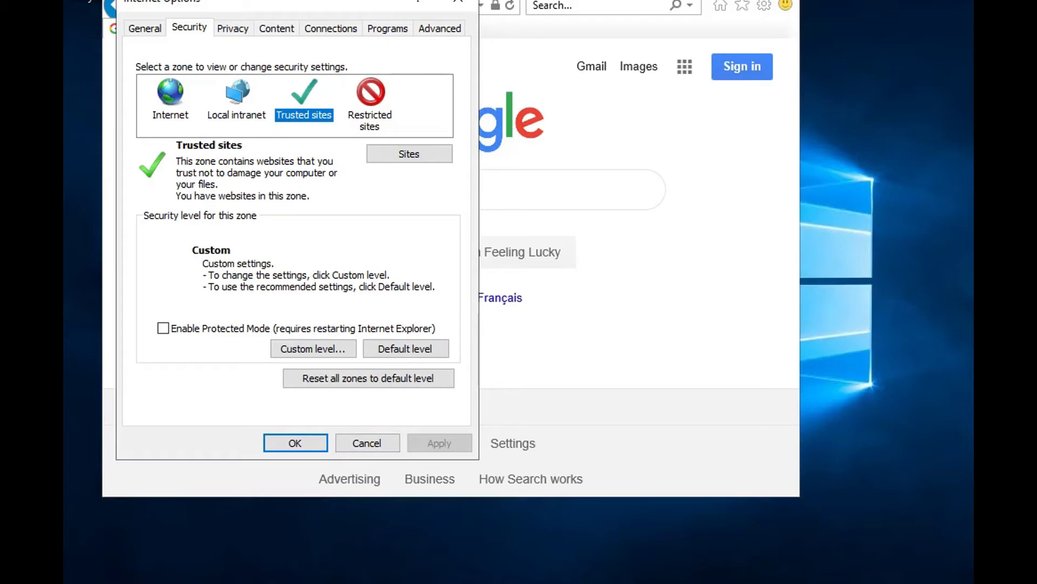
pyautogui.press('Return')
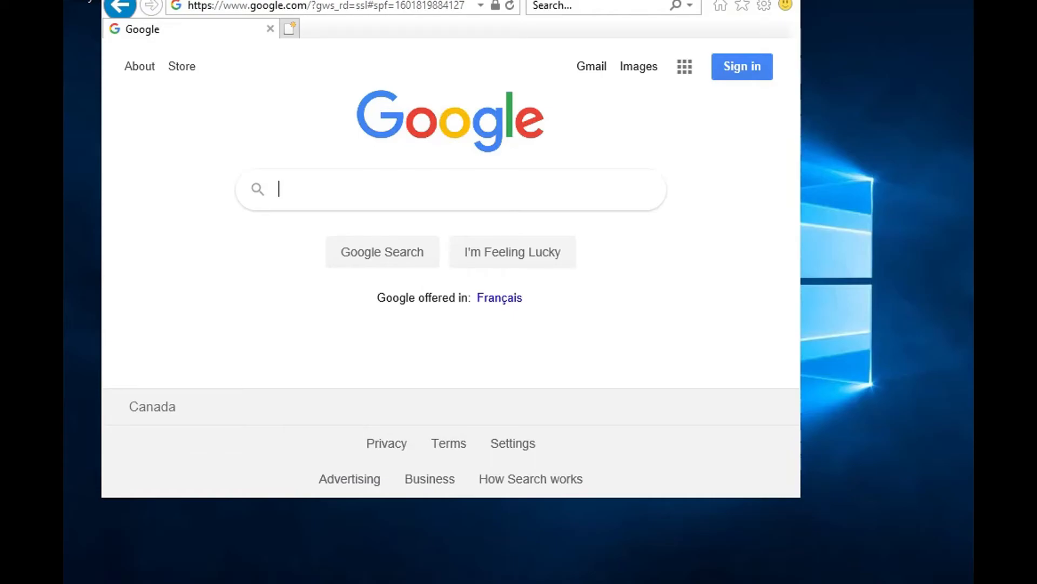
# Step: Search Google for "speed test" and run the Internet speed test offered in the results
pyautogui.write('speed test')
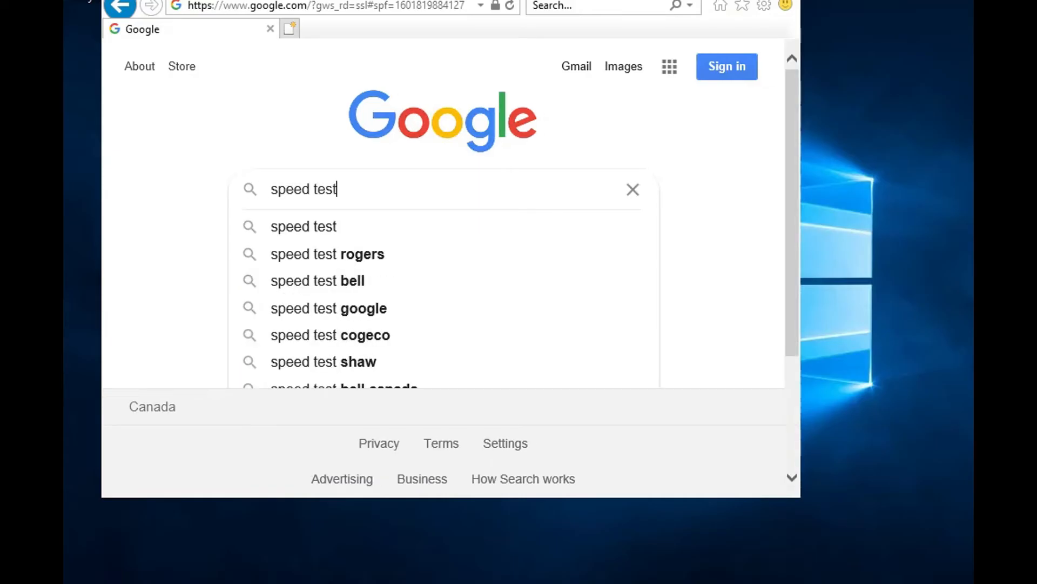
pyautogui.press('Return')
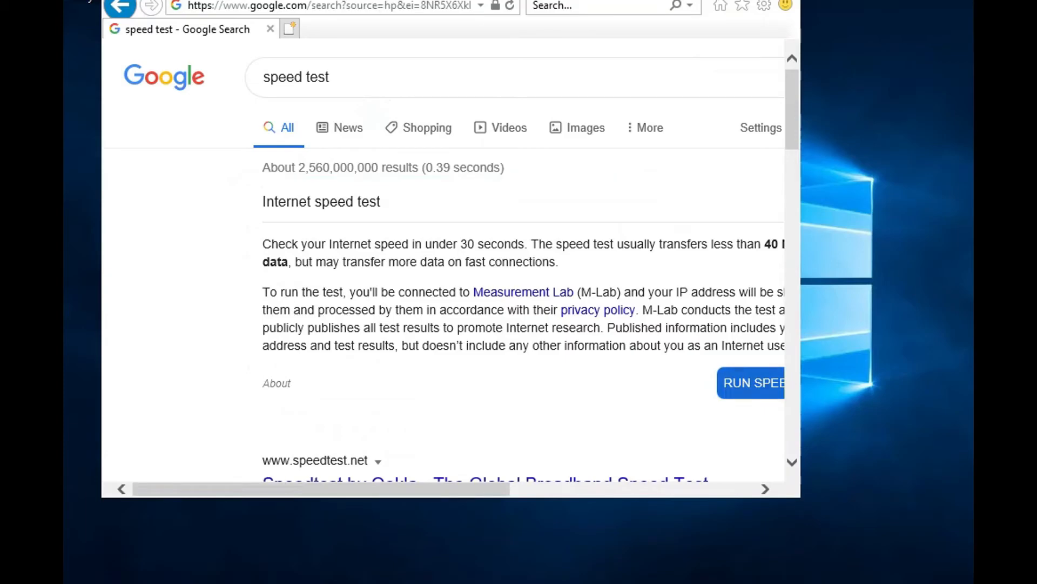
pyautogui.click(751, 383)
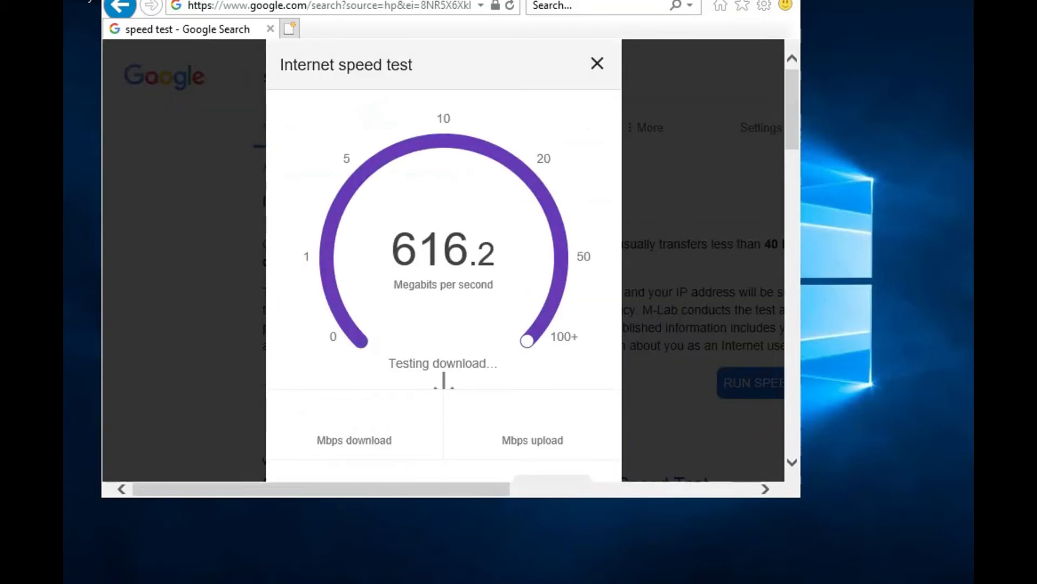
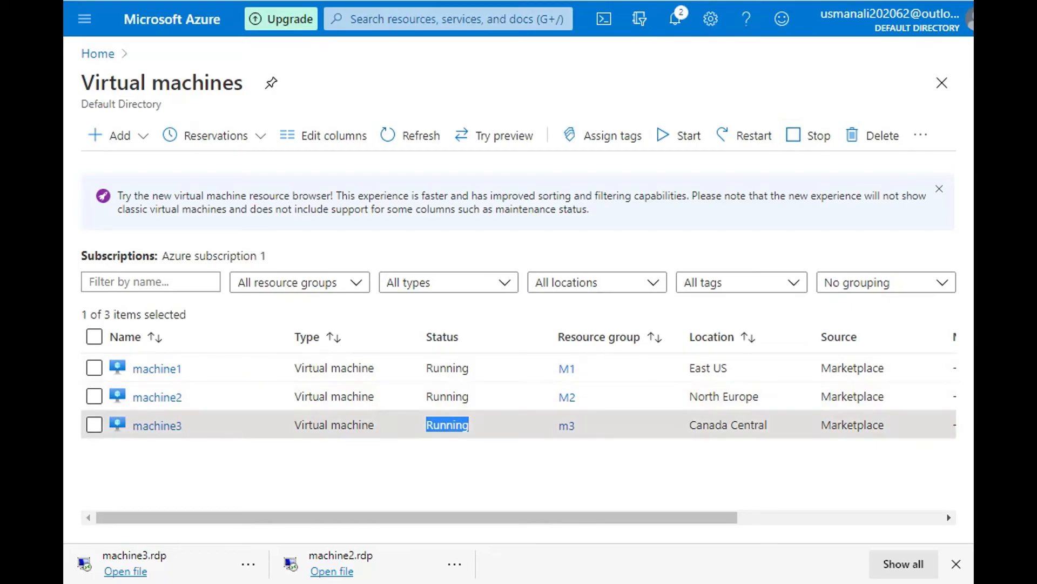
# Step: Check machine3's status in the virtual machines list and open its overview
pyautogui.click(448, 426)
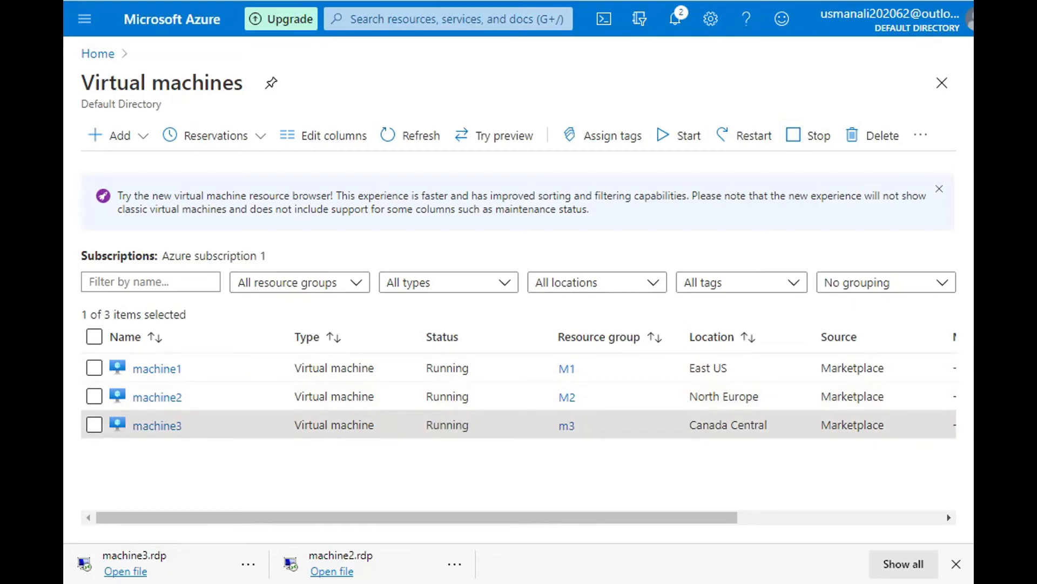
pyautogui.moveTo(427, 425); pyautogui.dragTo(469, 425)
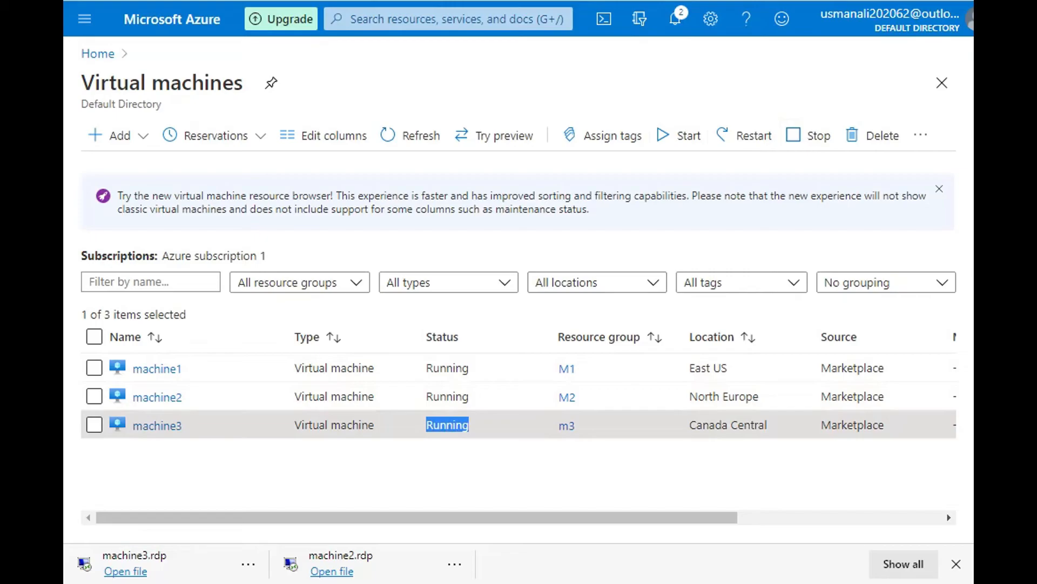
pyautogui.click(448, 425)
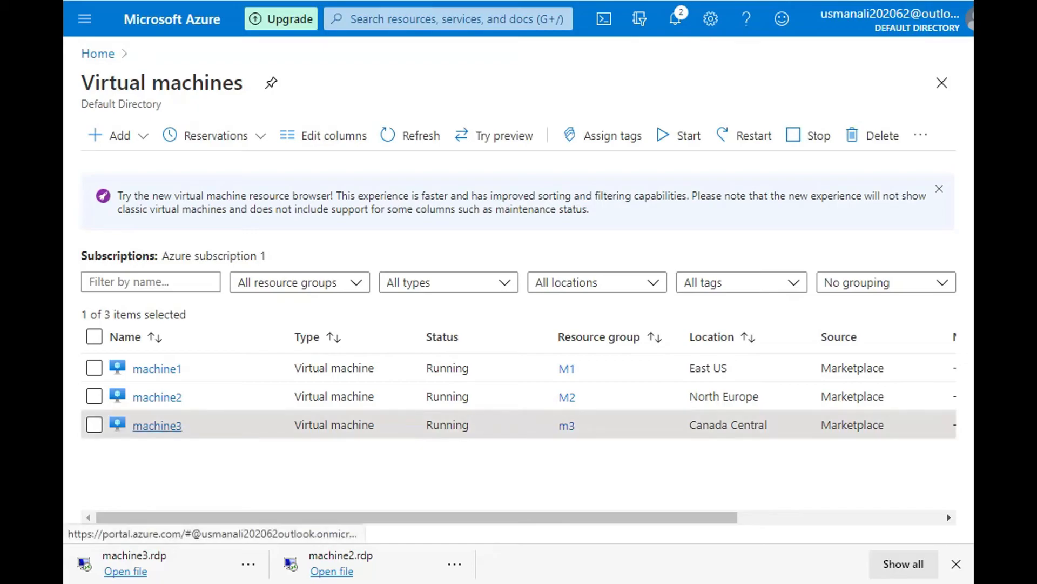
pyautogui.click(156, 426)
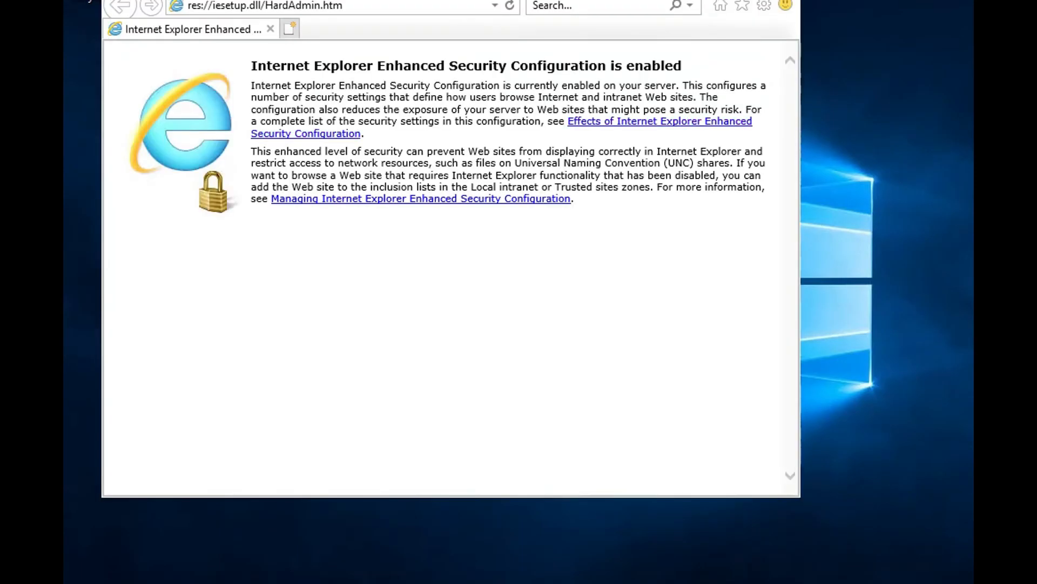
# Step: Run a web search for "ggoo" in Internet Explorer on the remote machine and accept the secure connection alert
pyautogui.click(265, 6)
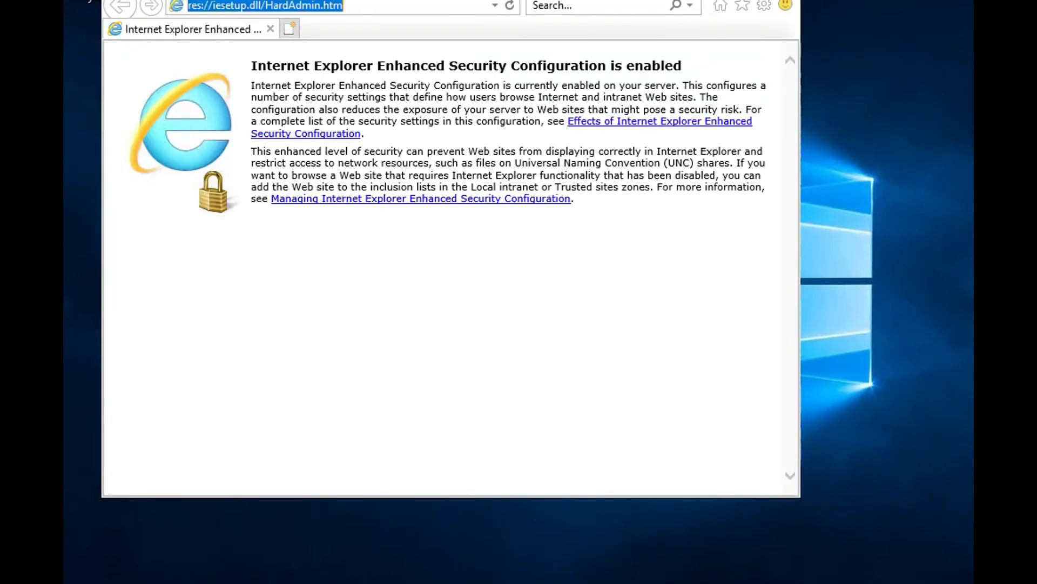
pyautogui.write('g')
pyautogui.press('BackSpace')
pyautogui.write('goo')
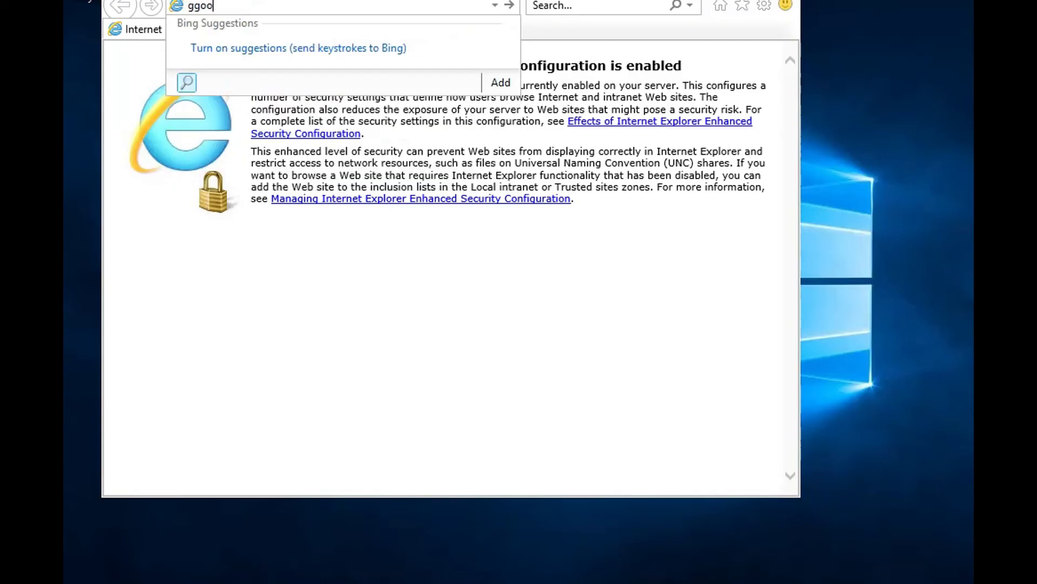
pyautogui.press('Return')
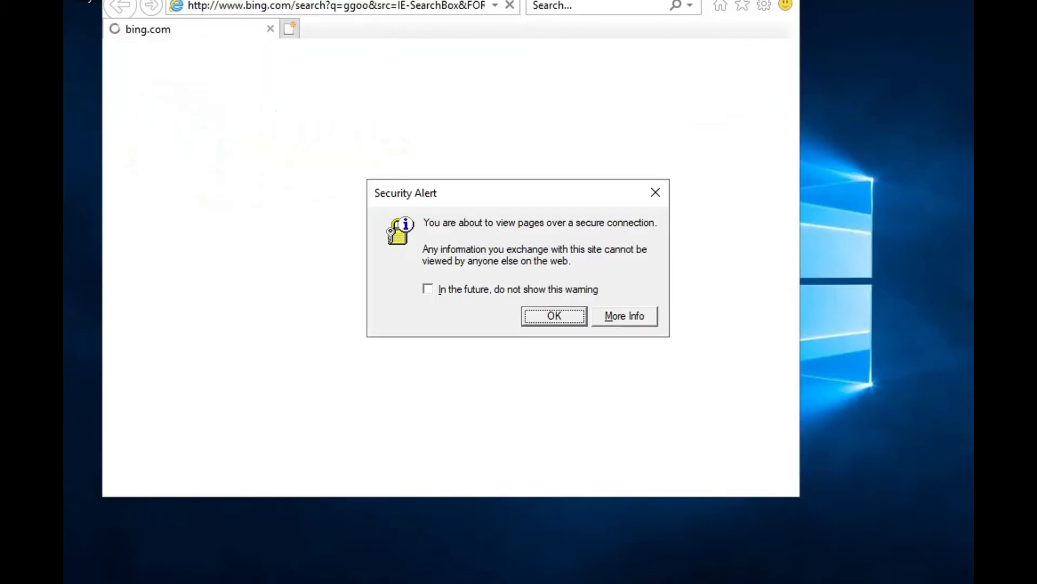
pyautogui.press('Return')
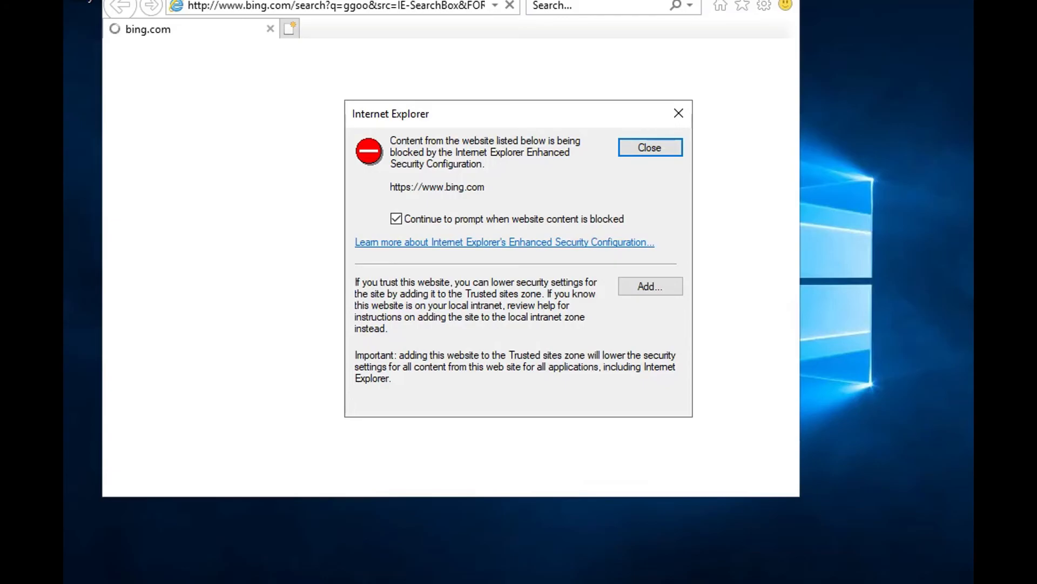
# Step: Disconnect the remote desktop session and return to the Azure virtual machines list through the home page
pyautogui.hotkey('alt', 'F4')
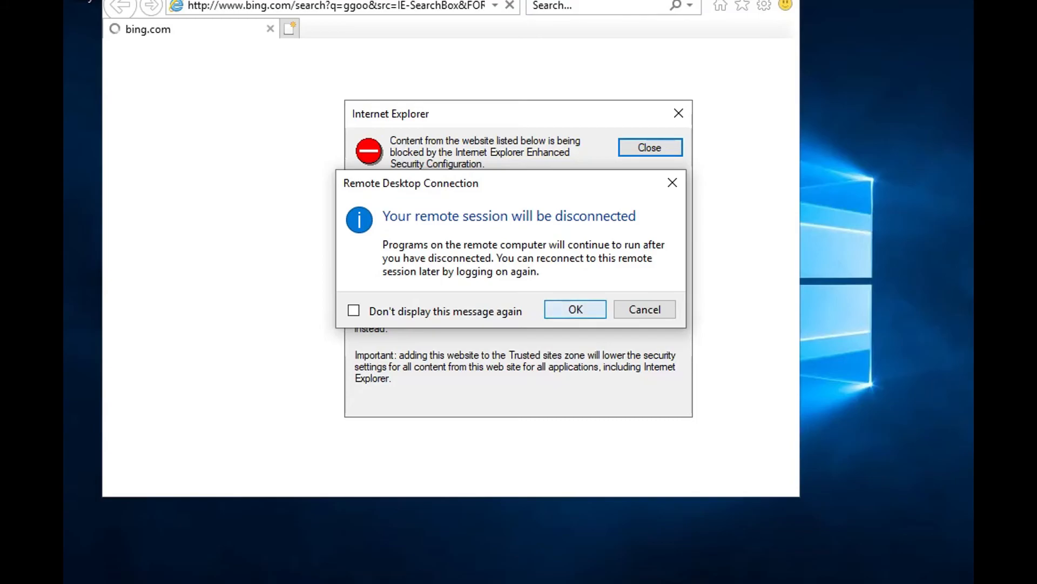
pyautogui.click(576, 309)
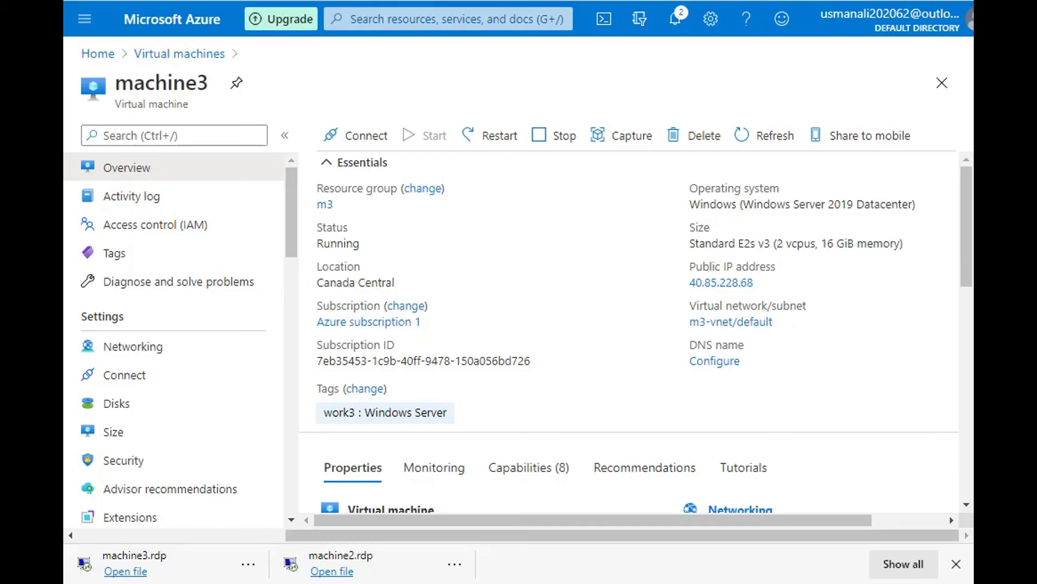
pyautogui.click(97, 54)
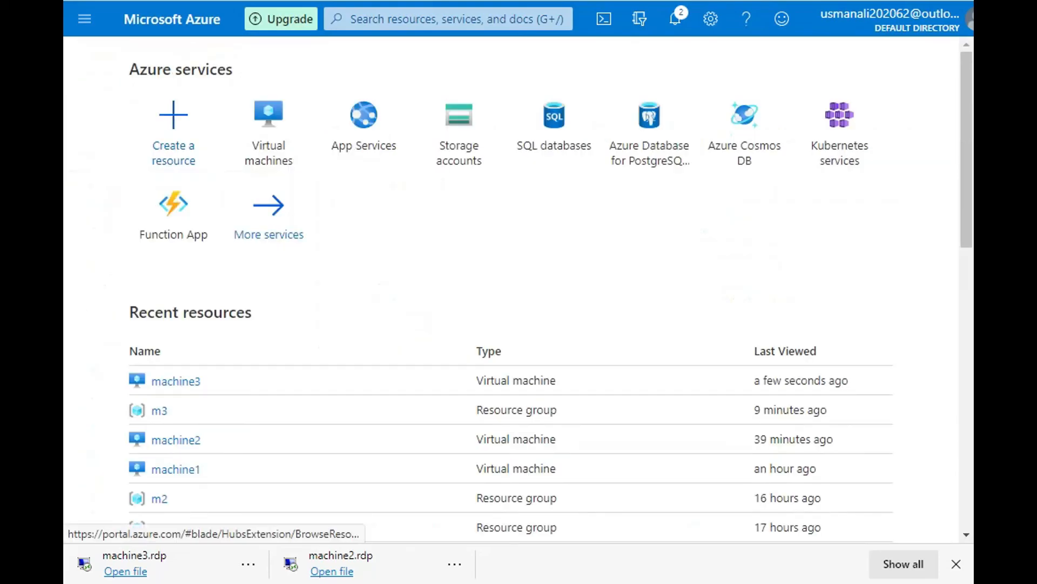
pyautogui.click(269, 130)
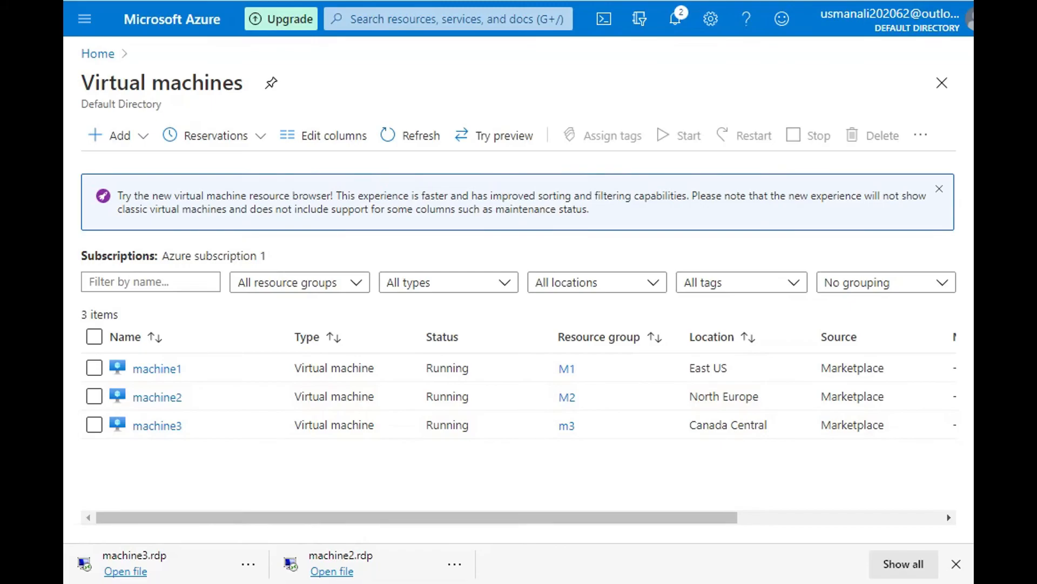
# Step: Reconnect to machine3 with the downloaded machine3.rdp file, entering the account password and accepting the unverified certificate
pyautogui.click(248, 563)
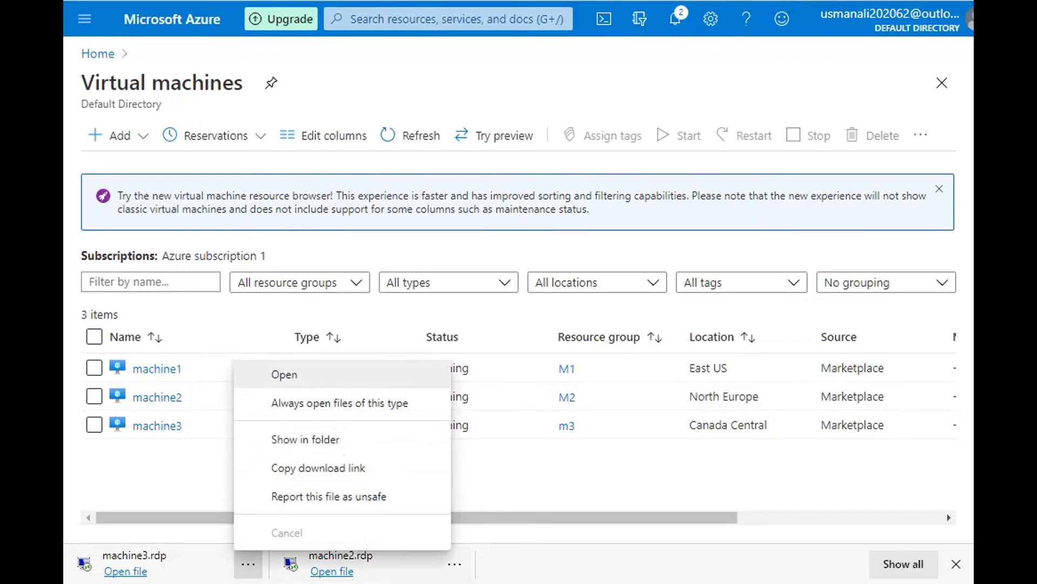
pyautogui.click(284, 374)
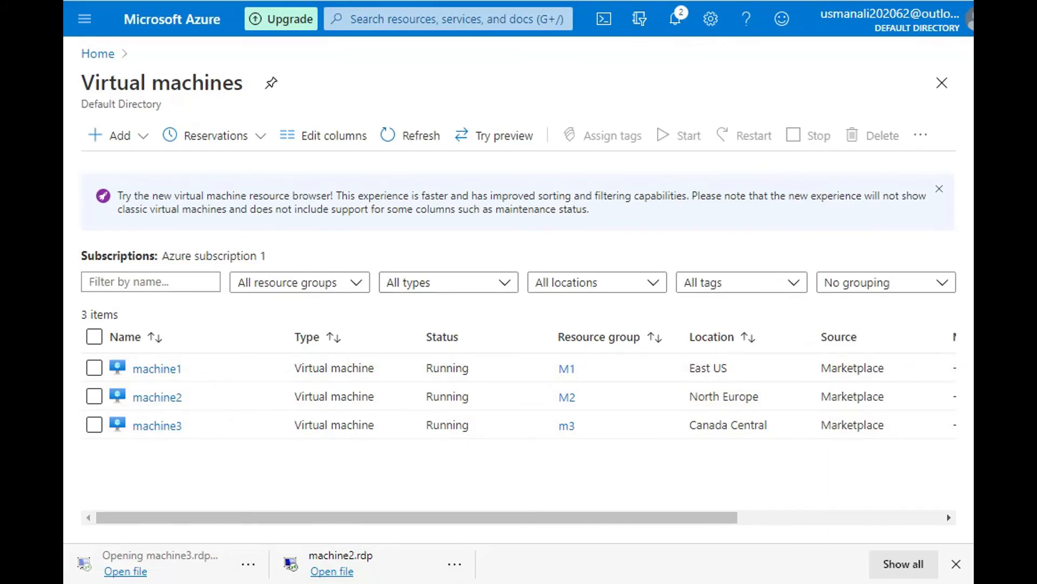
pyautogui.click(641, 366)
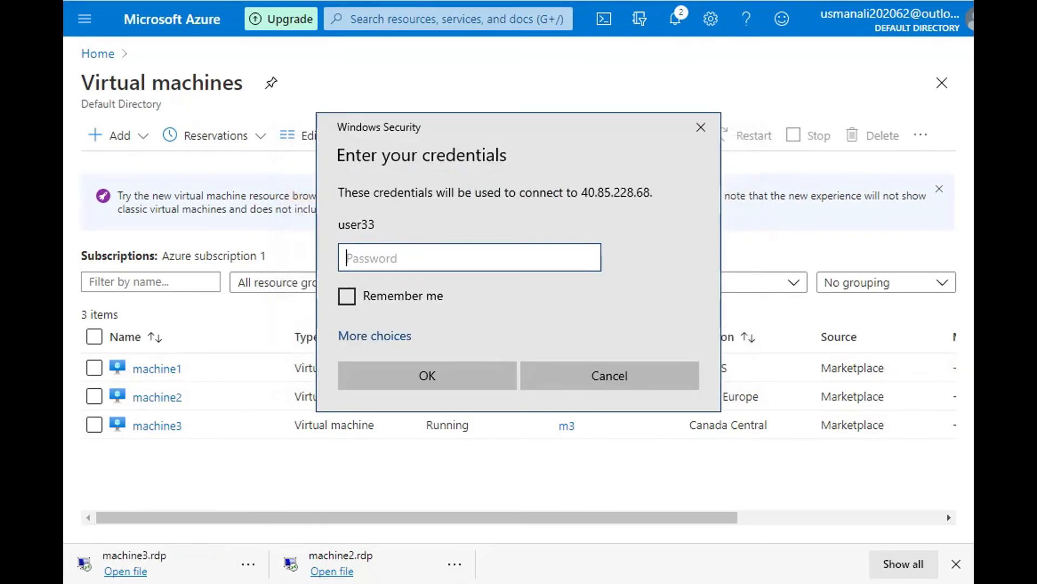
pyautogui.write('************')
pyautogui.press('Return')
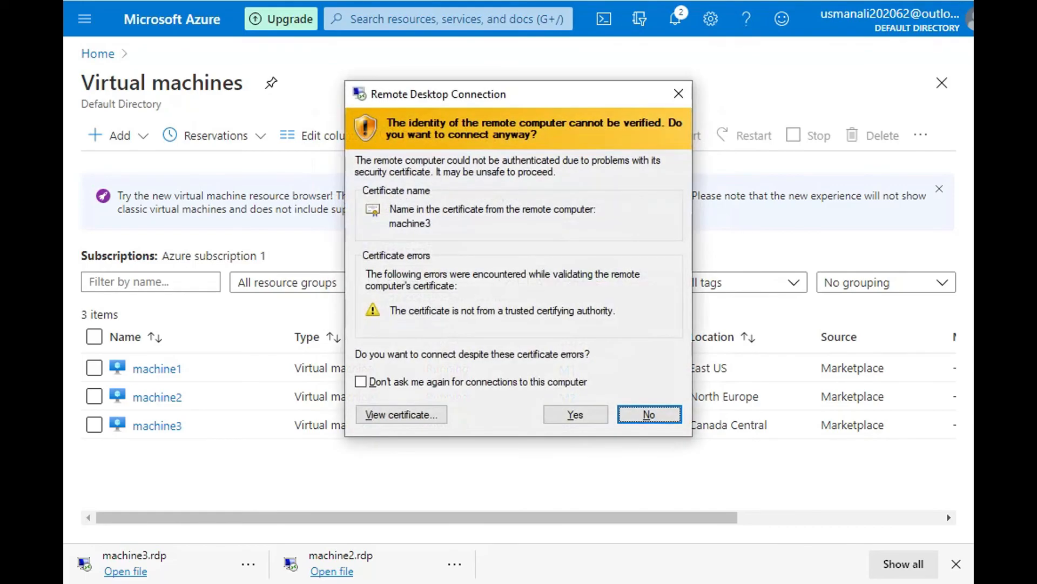
pyautogui.click(576, 416)
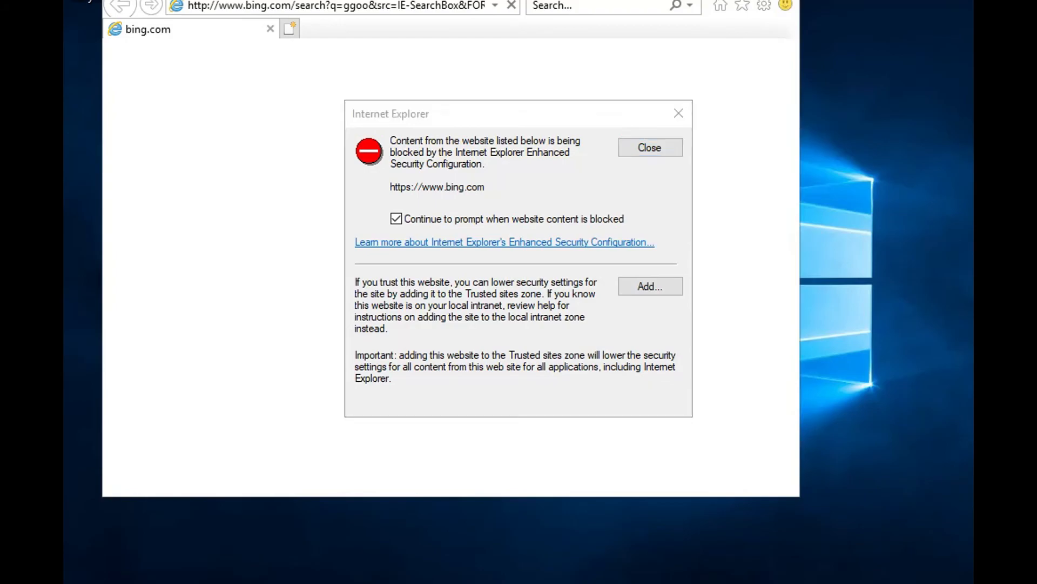
# Step: Display the power options of the remote server and leave the remote session for the Azure portal
pyautogui.press('super')
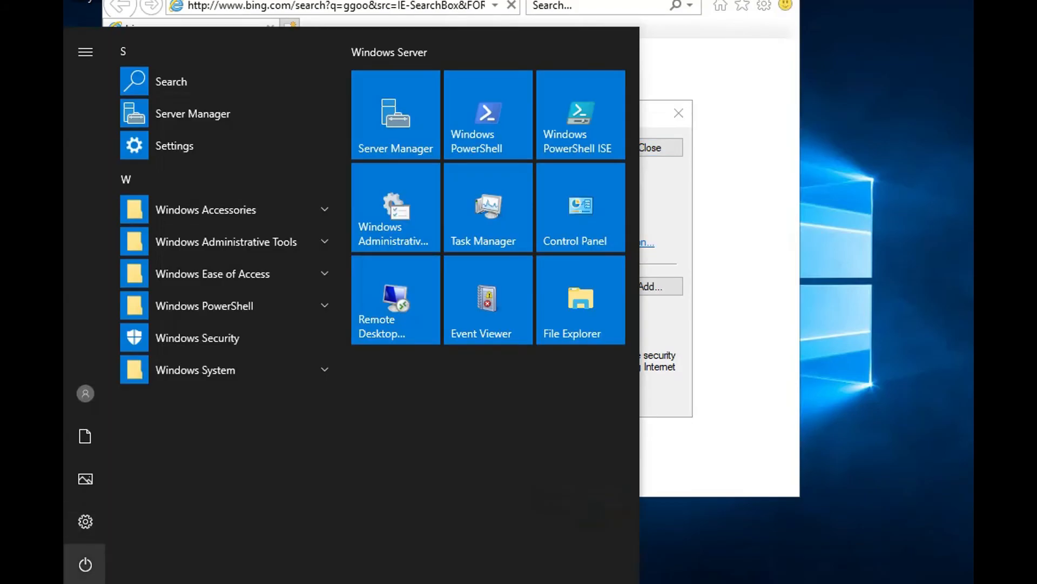
pyautogui.click(85, 564)
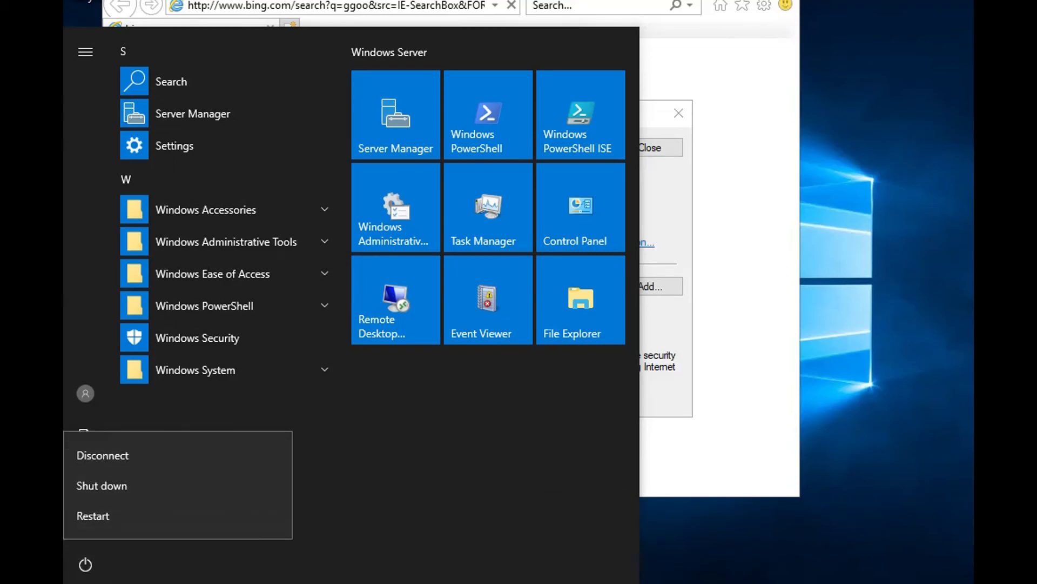
pyautogui.press('Escape')
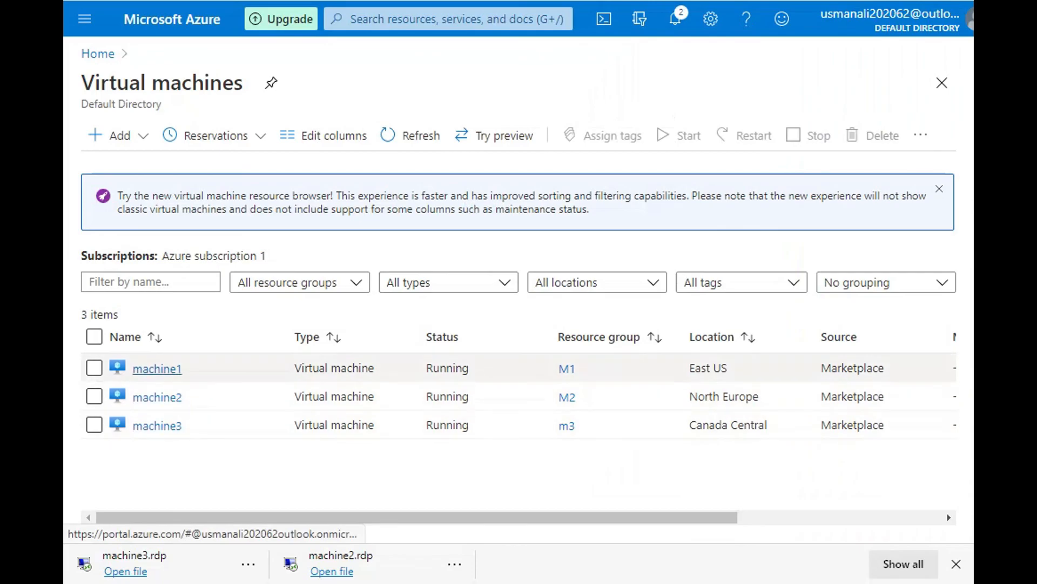
# Step: Open the overview of the virtual machine machine1
pyautogui.click(157, 369)
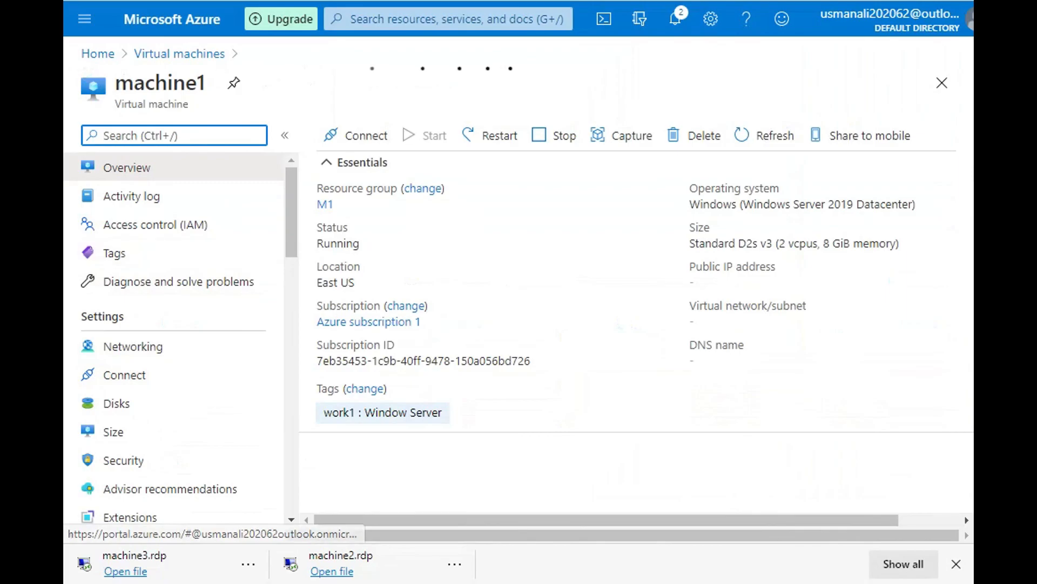